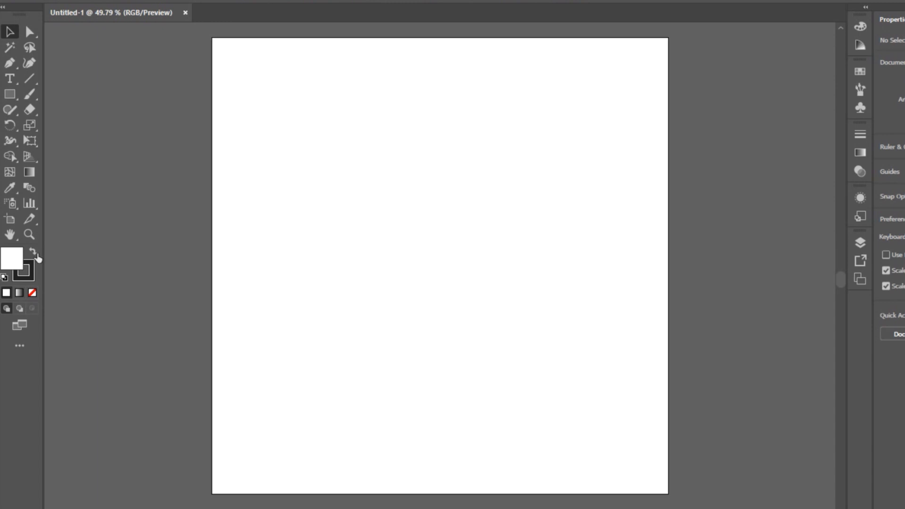
# - Remove the stroke and set the fill colour to dusty pink BA8A8E
pyautogui.click(32, 292)
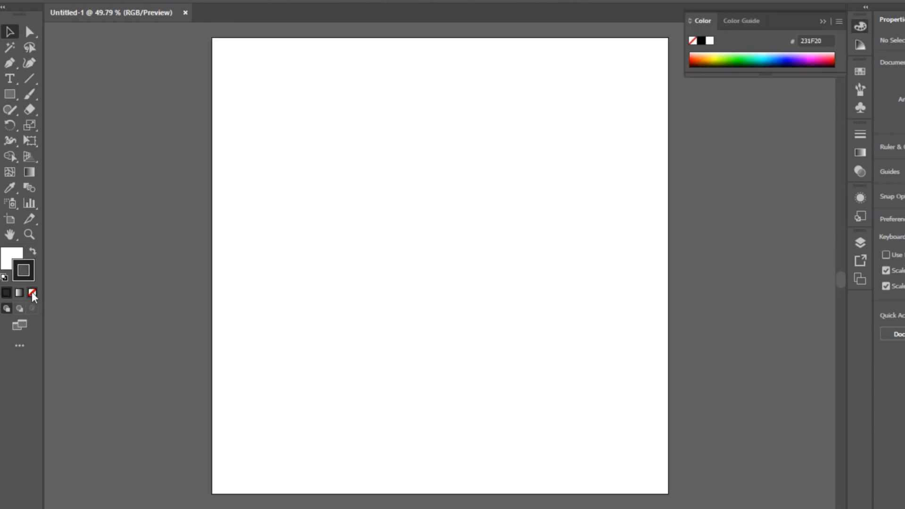
pyautogui.click(11, 257)
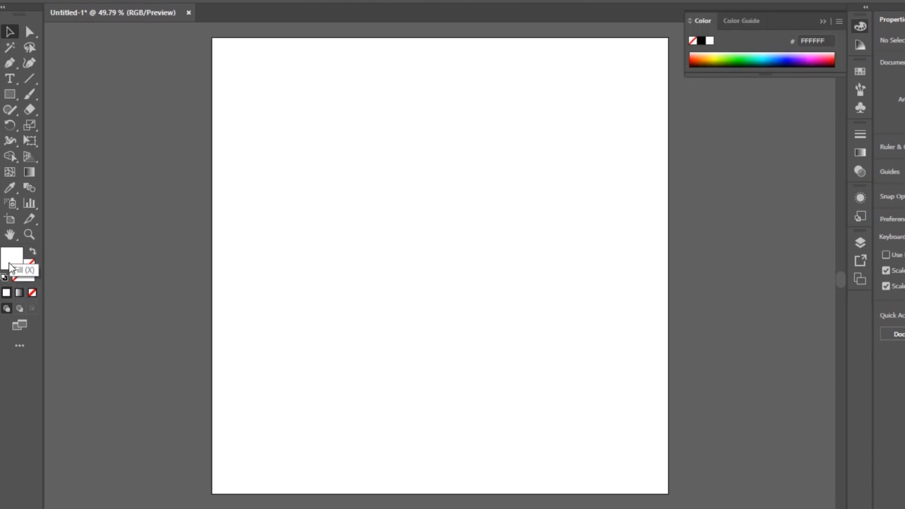
pyautogui.doubleClick(10, 265)
pyautogui.click(748, 342)
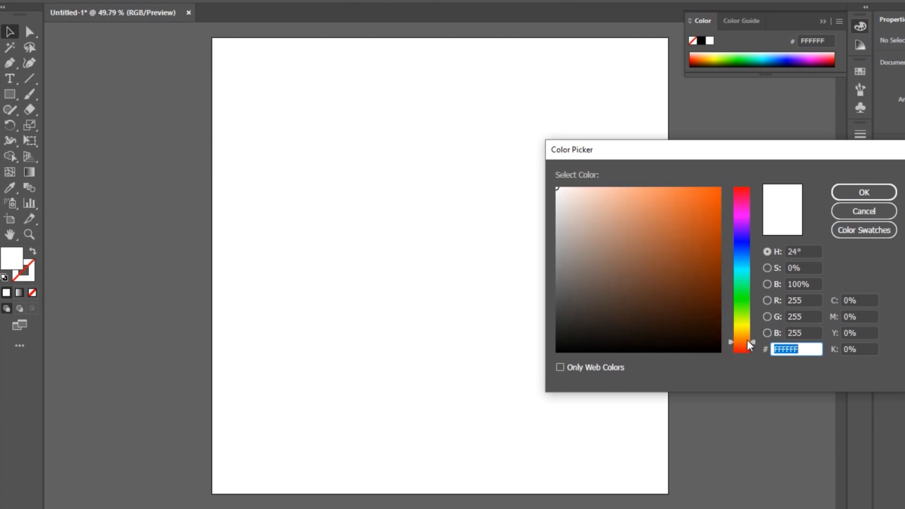
pyautogui.moveTo(748, 346); pyautogui.dragTo(744, 190)
pyautogui.moveTo(674, 264)
pyautogui.mouseDown()
pyautogui.moveTo(662, 273)
pyautogui.moveTo(630, 257)
pyautogui.moveTo(618, 264)
pyautogui.mouseUp()
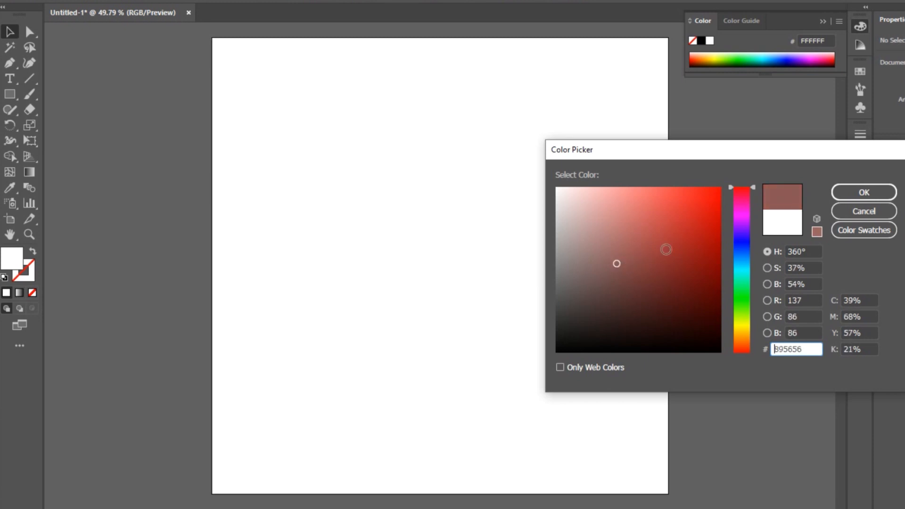
pyautogui.moveTo(744, 191)
pyautogui.mouseDown()
pyautogui.moveTo(744, 250)
pyautogui.moveTo(732, 193)
pyautogui.mouseUp()
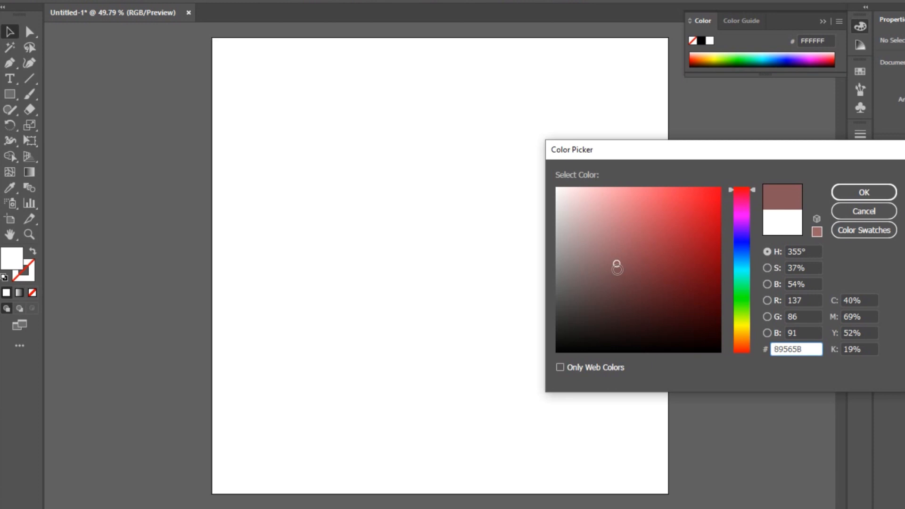
pyautogui.moveTo(616, 266)
pyautogui.mouseDown()
pyautogui.moveTo(606, 223)
pyautogui.moveTo(605, 237)
pyautogui.mouseUp()
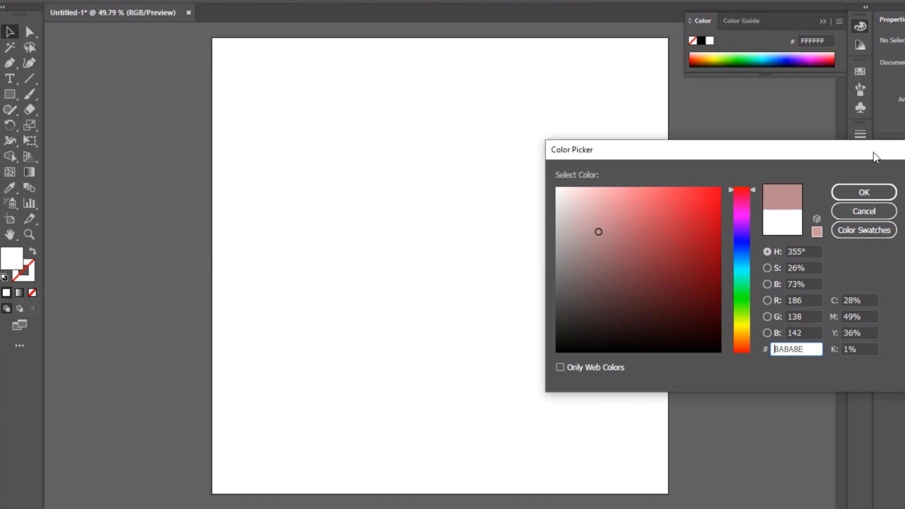
pyautogui.click(864, 194)
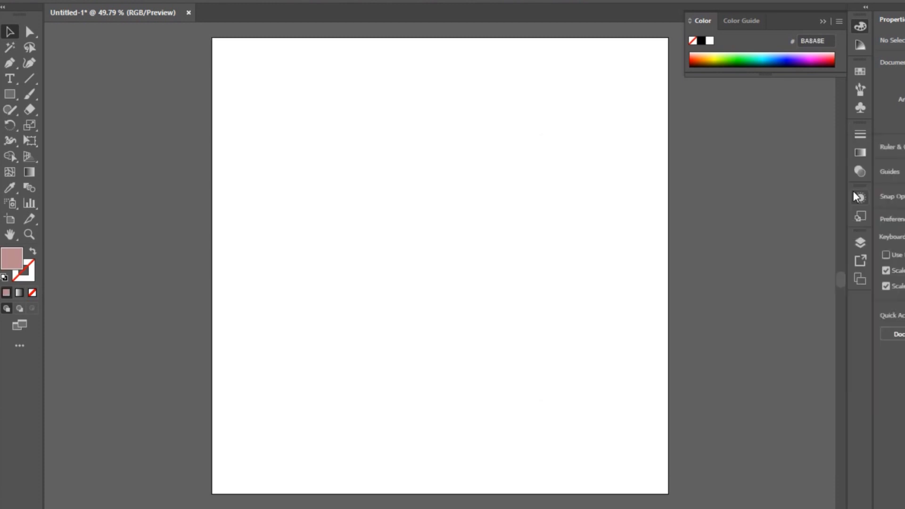
# - Draw a dusty pink rectangle that covers the entire artboard, then deselect it
pyautogui.click(10, 94)
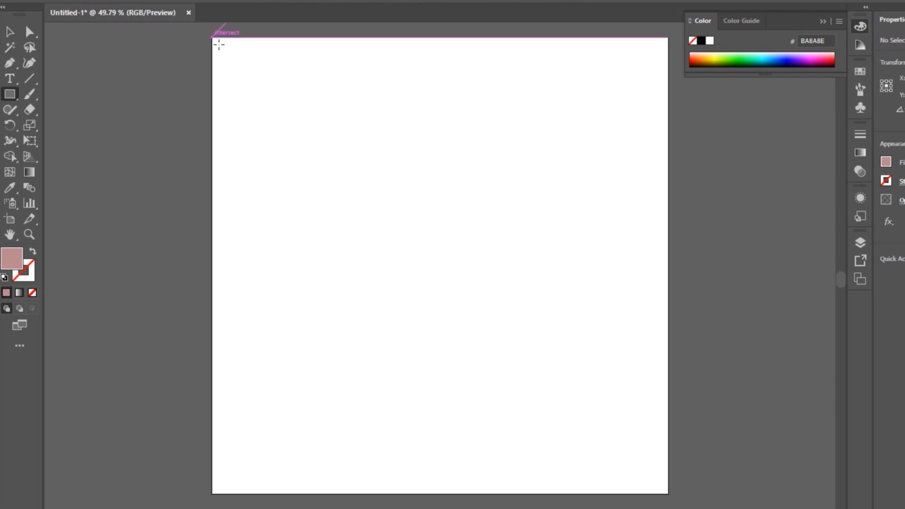
pyautogui.moveTo(216, 43); pyautogui.dragTo(668, 494)
pyautogui.press('v')
pyautogui.click(736, 319)
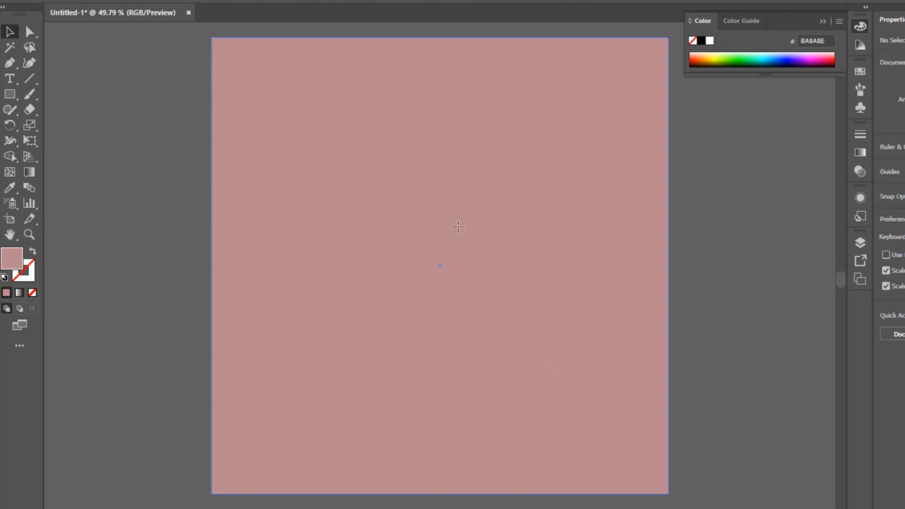
# - Select the background rectangle and lock it
pyautogui.click(455, 229)
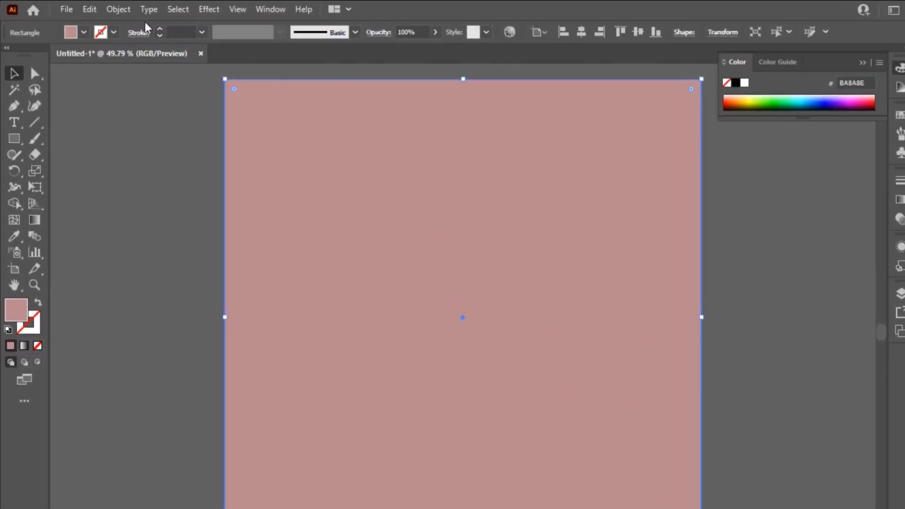
pyautogui.click(119, 9)
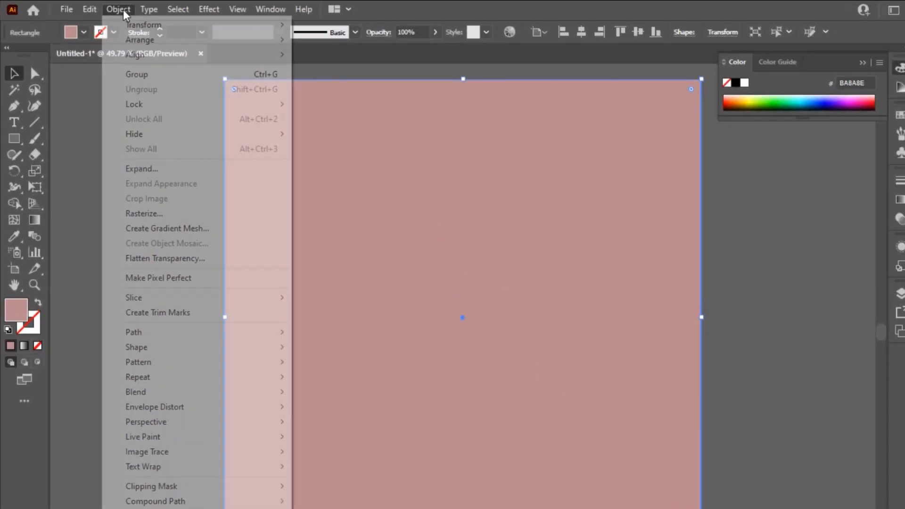
pyautogui.moveTo(146, 104)
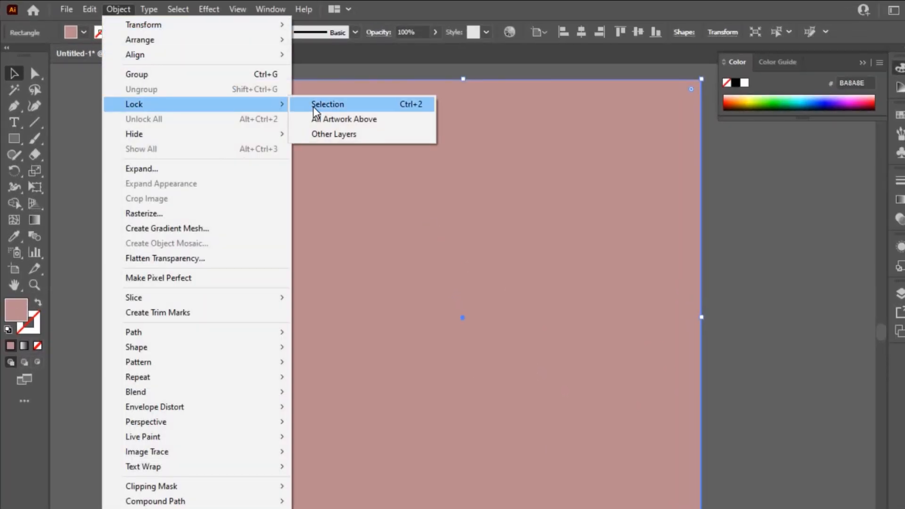
pyautogui.click(315, 106)
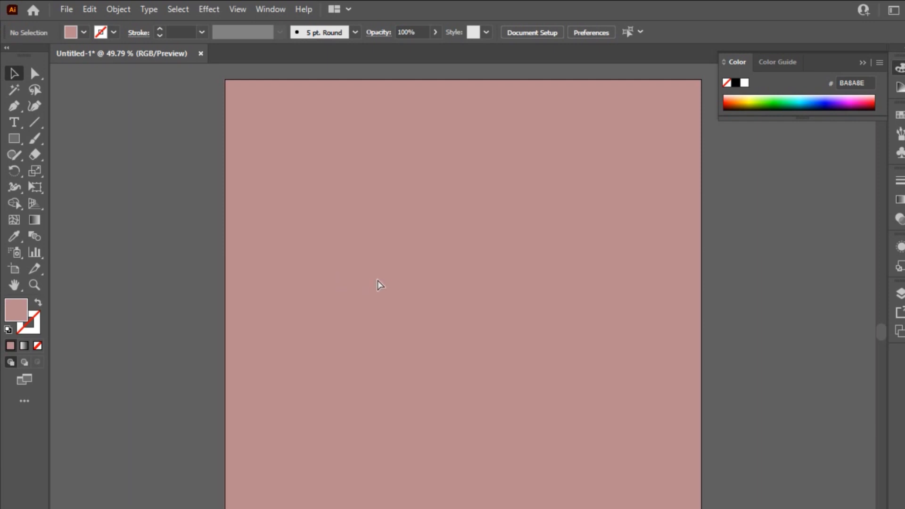
# - Unlock all objects, then select the background rectangle and lock it again
pyautogui.hotkey('ctrl', 'alt', '2')
pyautogui.click(790, 345)
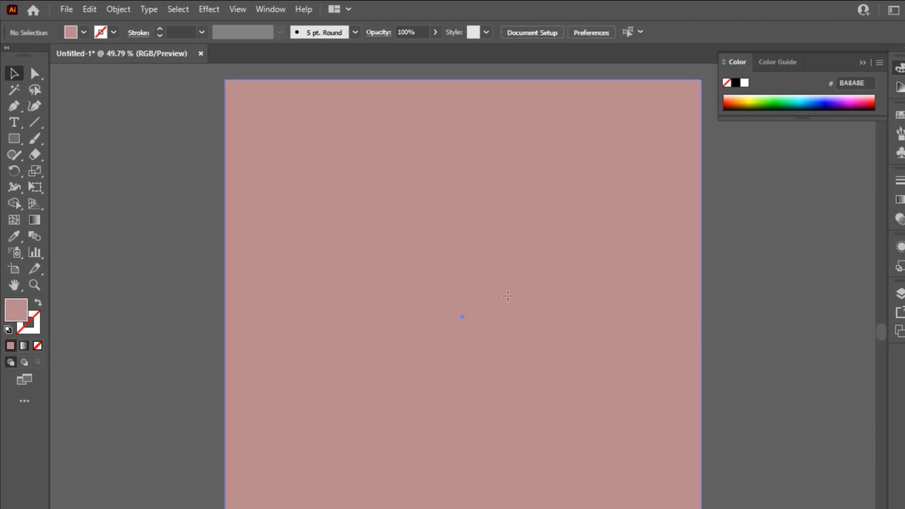
pyautogui.click(508, 296)
pyautogui.hotkey('ctrl', '2')
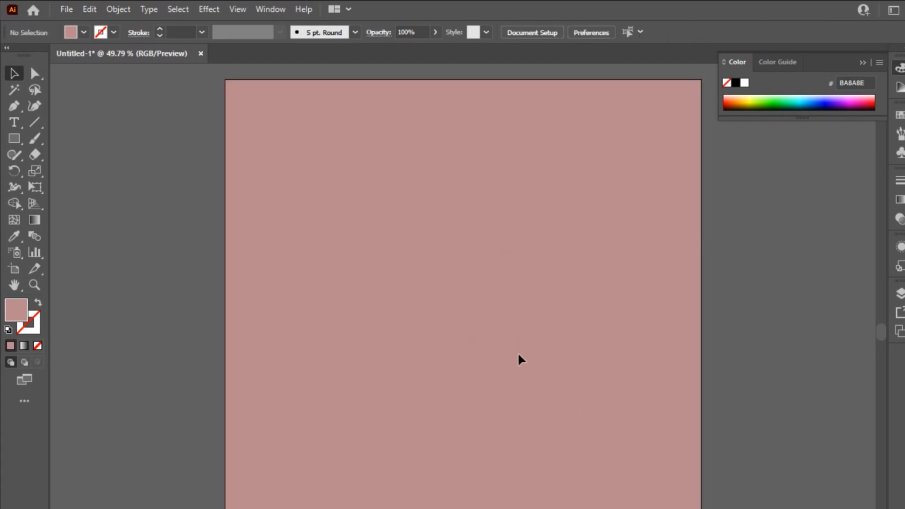
pyautogui.click(118, 9)
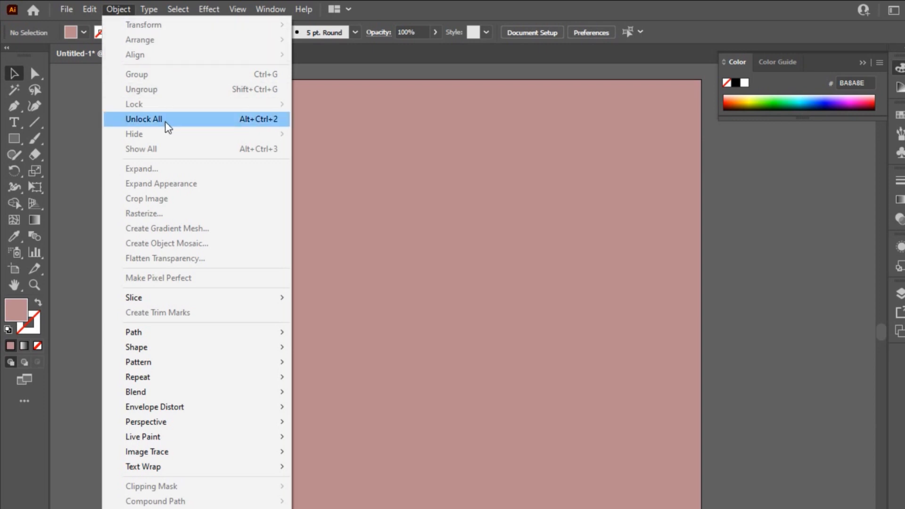
pyautogui.click(804, 291)
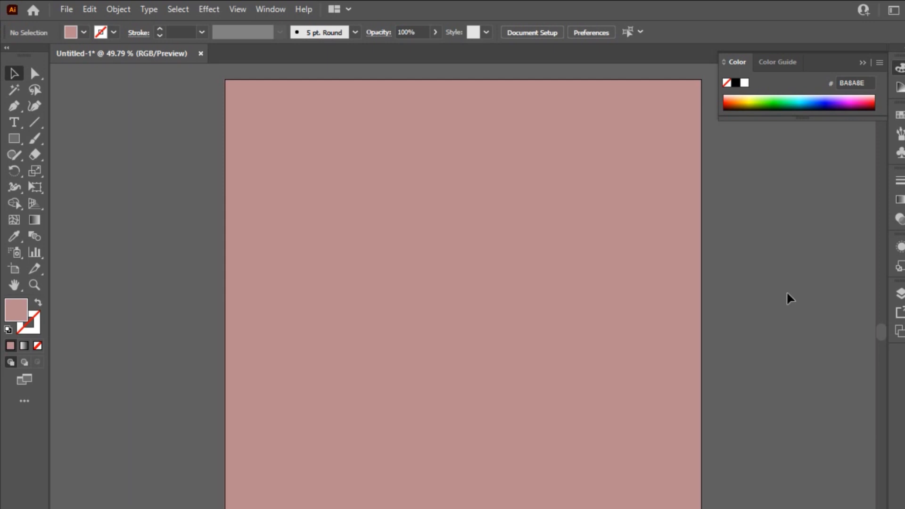
# - Place point text on the empty canvas beside the artboard and set its font size to 52 pt
pyautogui.moveTo(671, 285); pyautogui.dragTo(457, 304)
pyautogui.moveTo(675, 305); pyautogui.dragTo(558, 298)
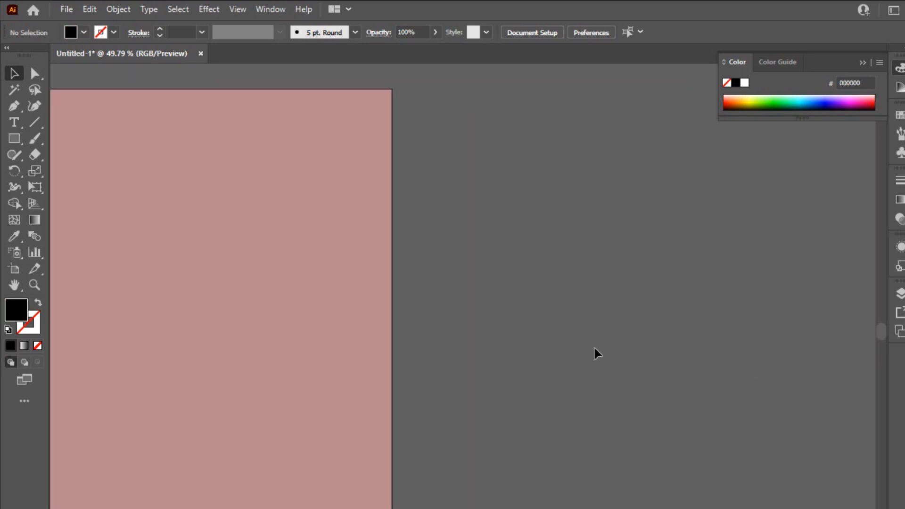
pyautogui.press('t')
pyautogui.click(500, 282)
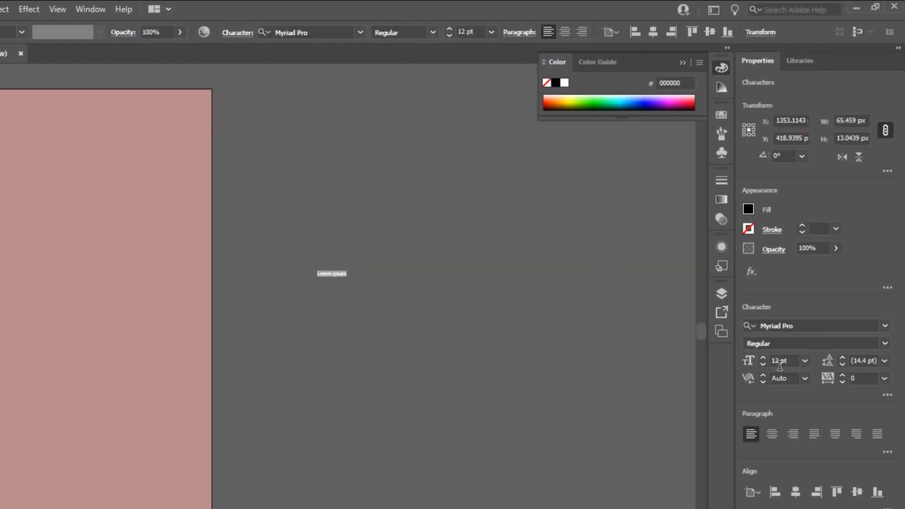
pyautogui.click(779, 361)
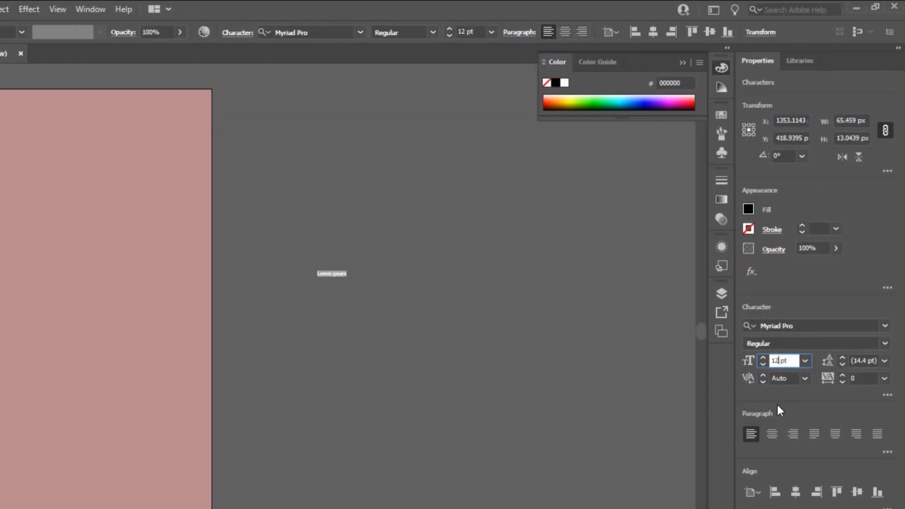
pyautogui.write('25')
pyautogui.press('Return')
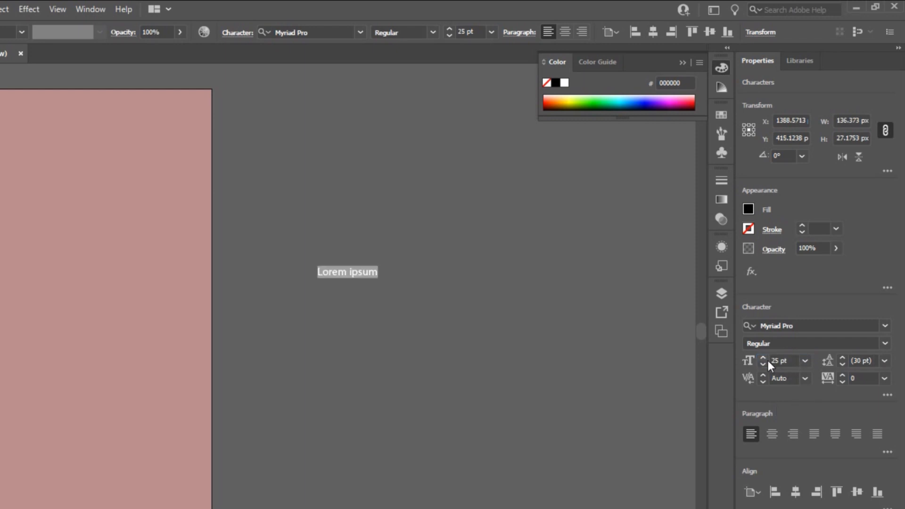
pyautogui.click(768, 360)
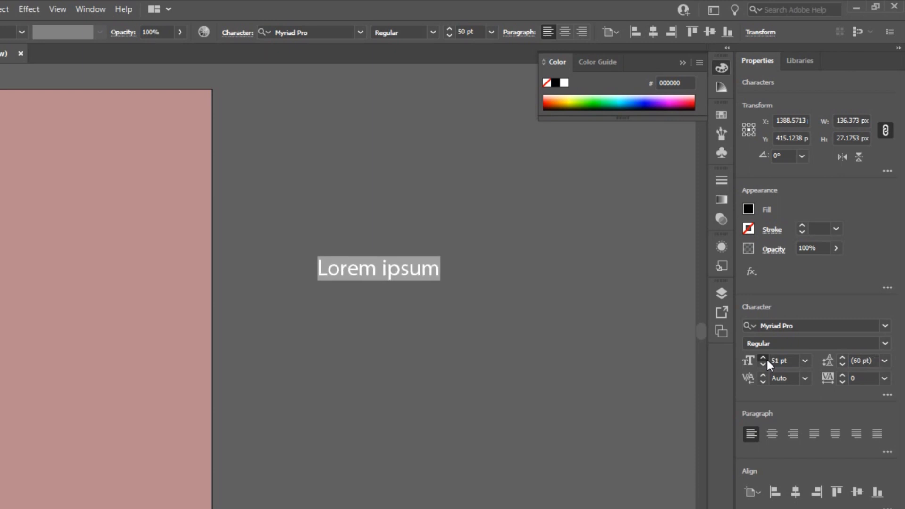
# - Replace the placeholder text with "This is type tool", then delete the text object
pyautogui.tripleClick(406, 277)
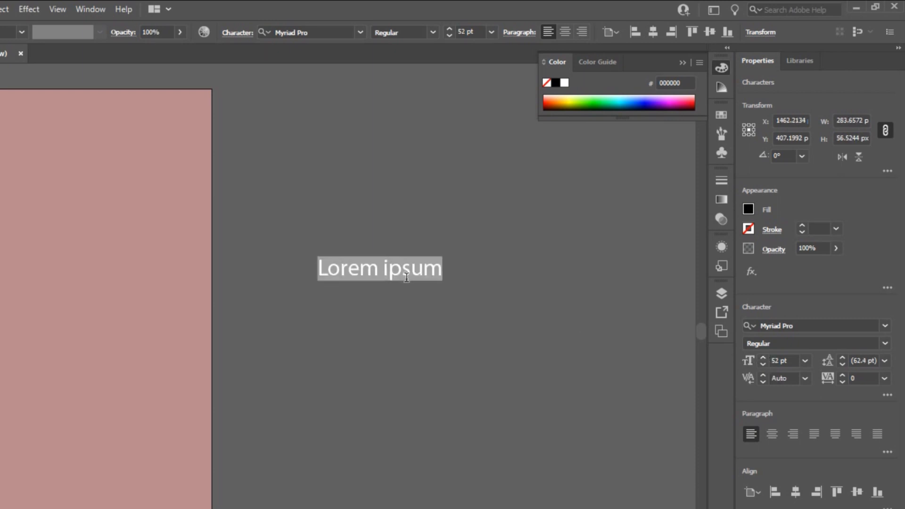
pyautogui.write('tHIS')
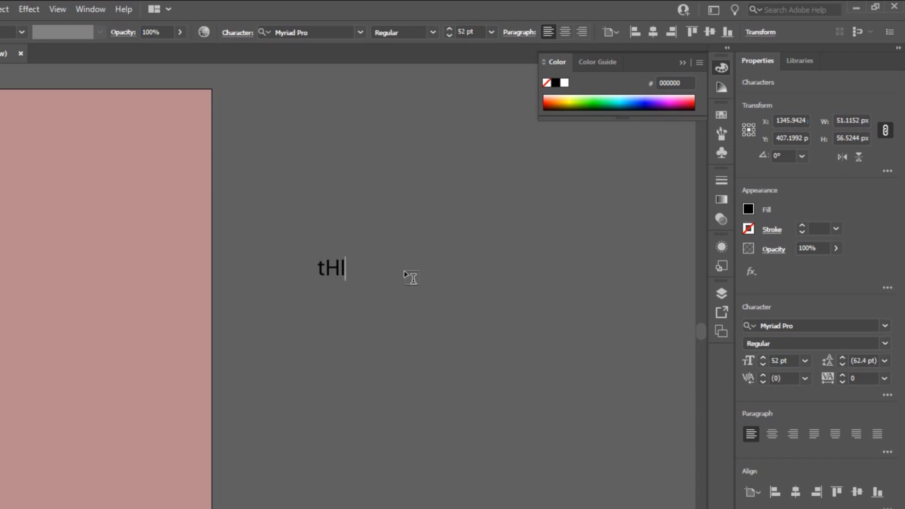
pyautogui.press('BackSpace')
pyautogui.press('BackSpace')
pyautogui.press('BackSpace')
pyautogui.press('BackSpace')
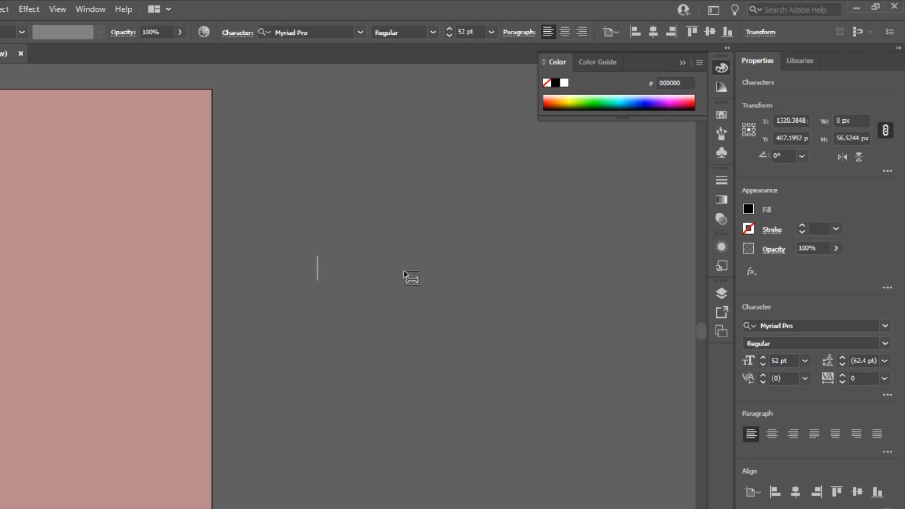
pyautogui.write('Thisd')
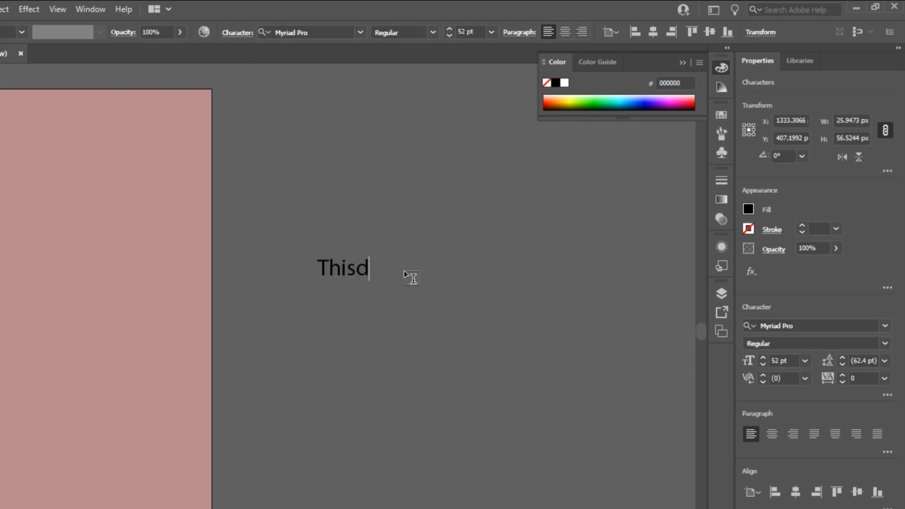
pyautogui.press('BackSpace')
pyautogui.write('is typ')
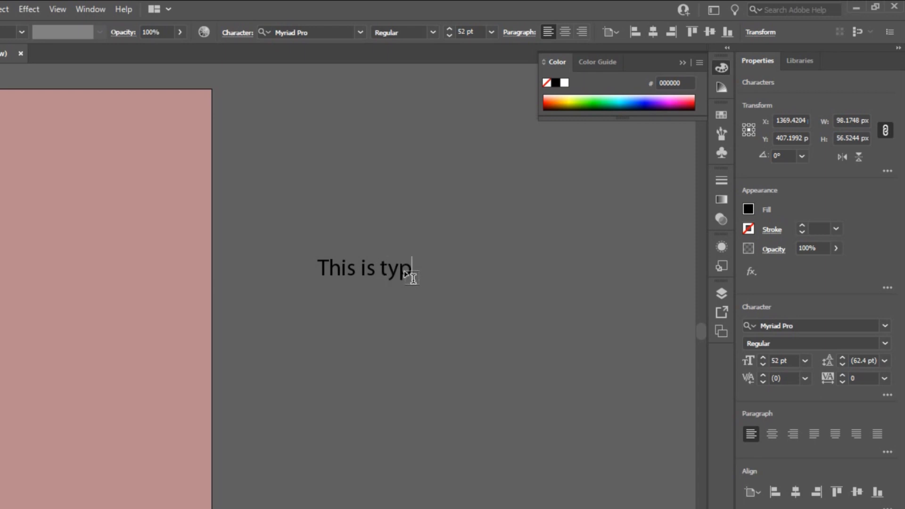
pyautogui.write('e tool')
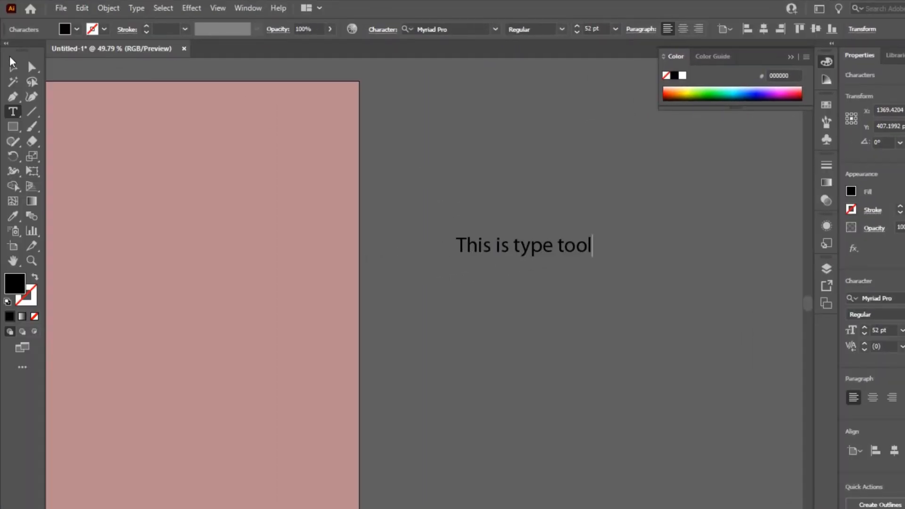
pyautogui.click(13, 64)
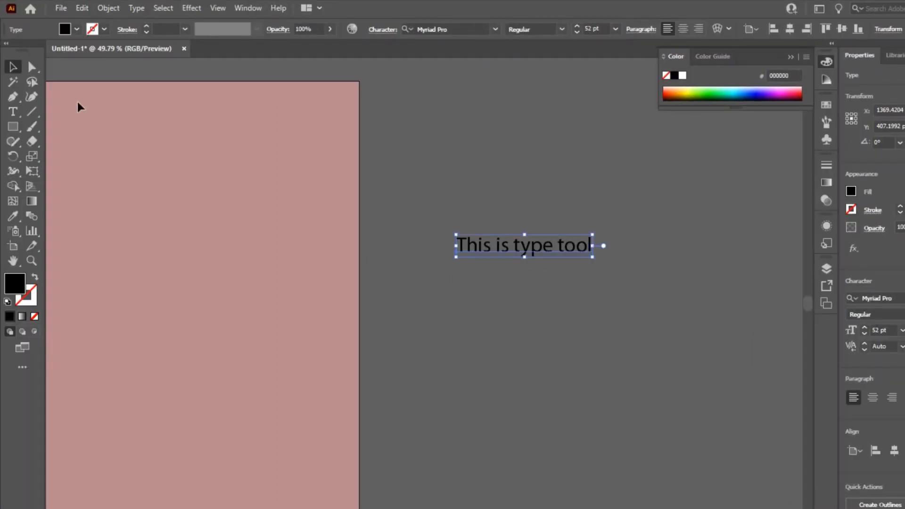
pyautogui.press('Delete')
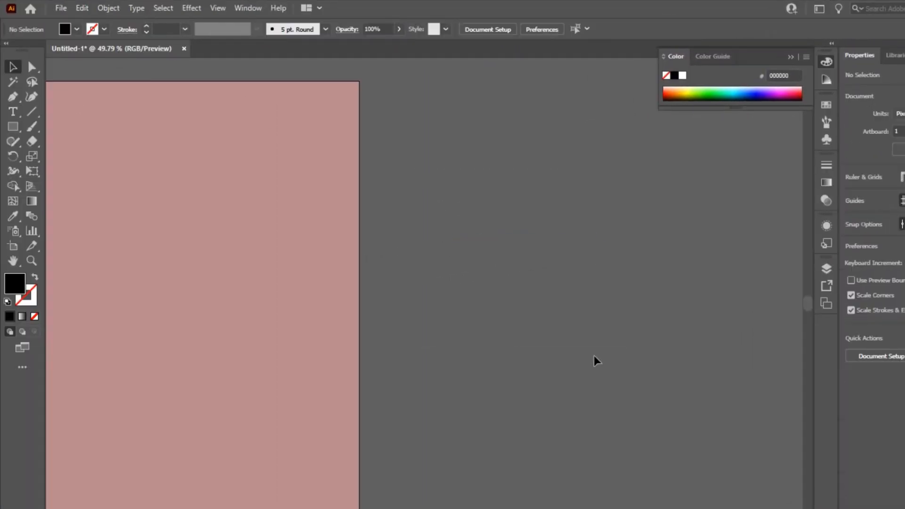
# - Start a Pen tool path beside the artboard with one smooth anchor point, pulling its direction handle up and to the right
pyautogui.click(11, 98)
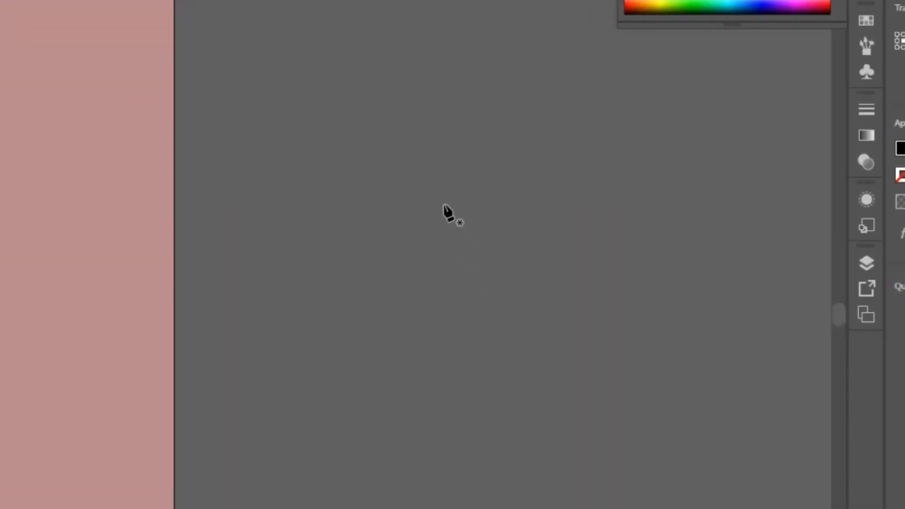
pyautogui.moveTo(440, 207); pyautogui.dragTo(595, 308)
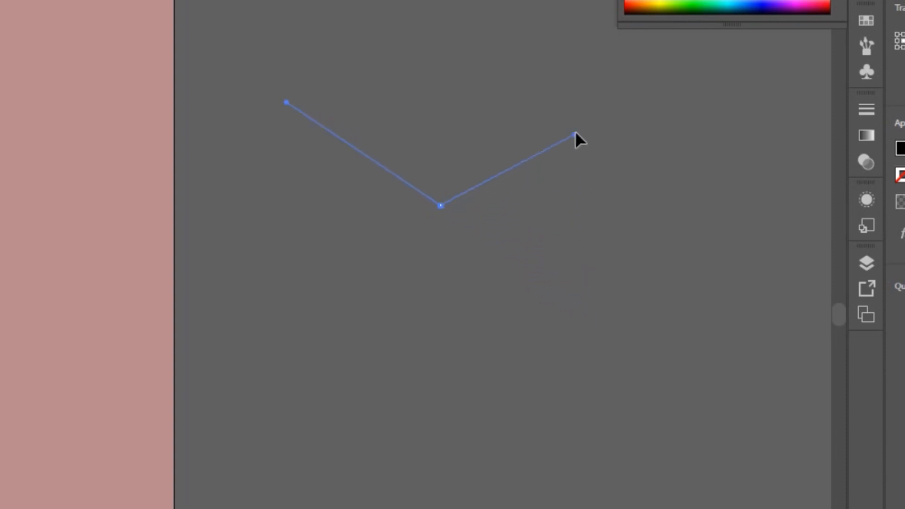
pyautogui.click(573, 98)
pyautogui.hotkey('ctrl', 'z')
pyautogui.click(568, 117)
pyautogui.hotkey('ctrl', 'z')
pyautogui.click(588, 95)
pyautogui.hotkey('ctrl', 'z')
pyautogui.click(575, 97)
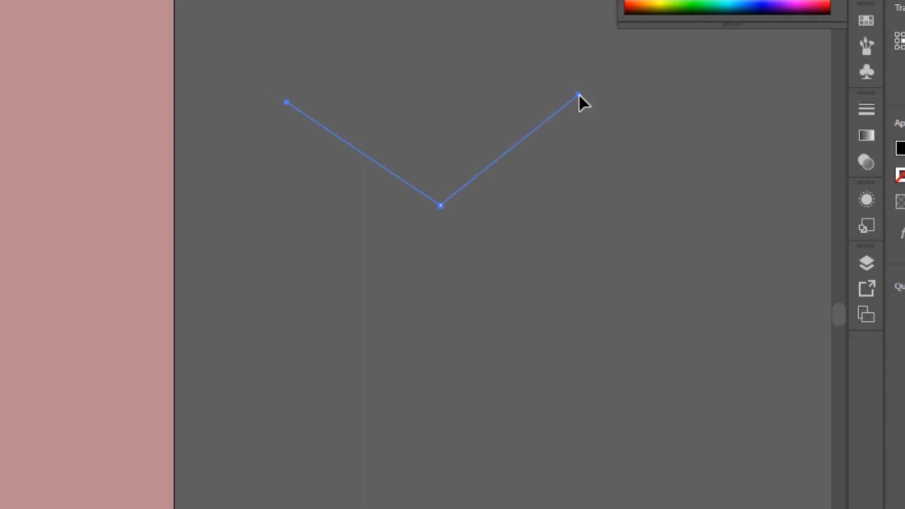
pyautogui.moveTo(579, 95); pyautogui.dragTo(579, 95)
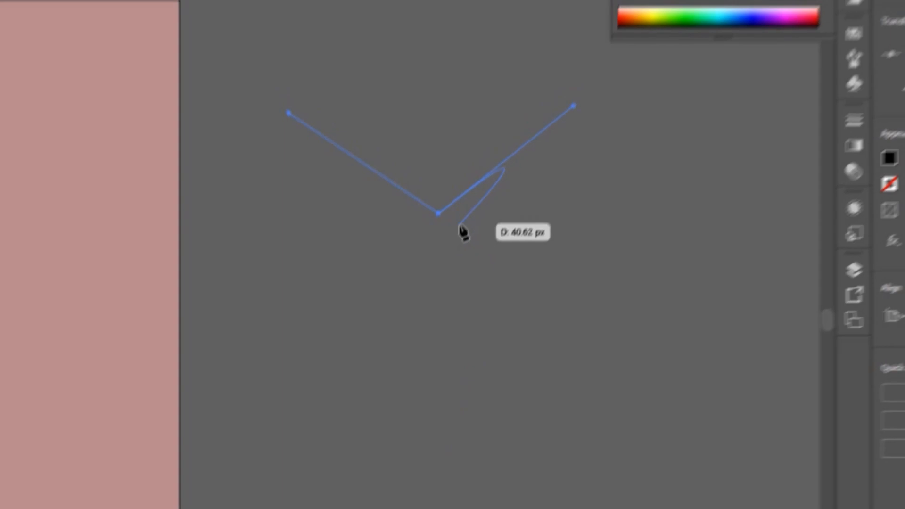
# - Complete the path as a closed heart about 420 × 450 px, with a bottom anchor directly below the first and its outgoing handle redirected upward
pyautogui.click(49, 8)
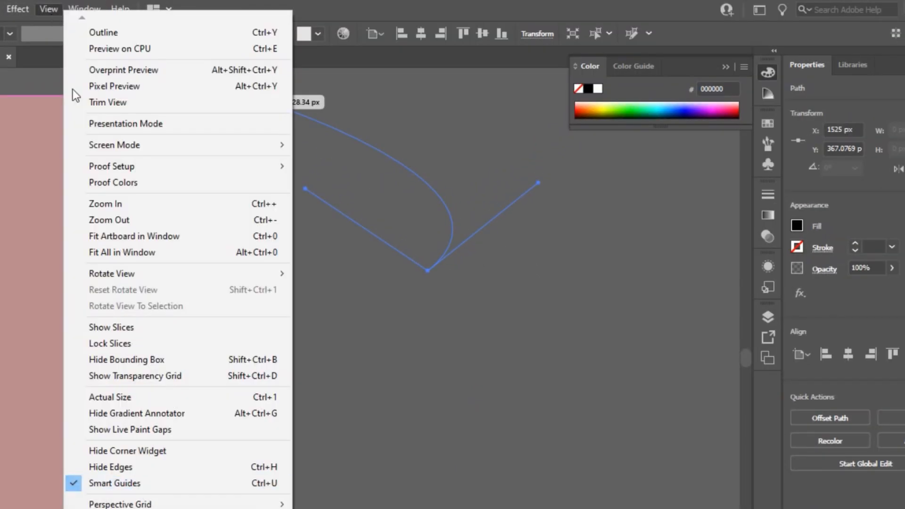
pyautogui.click(51, 9)
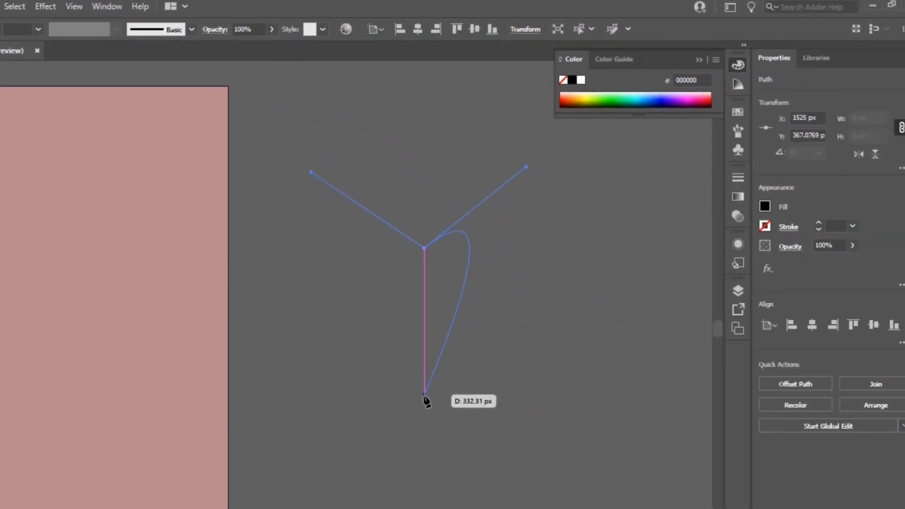
pyautogui.click(424, 424)
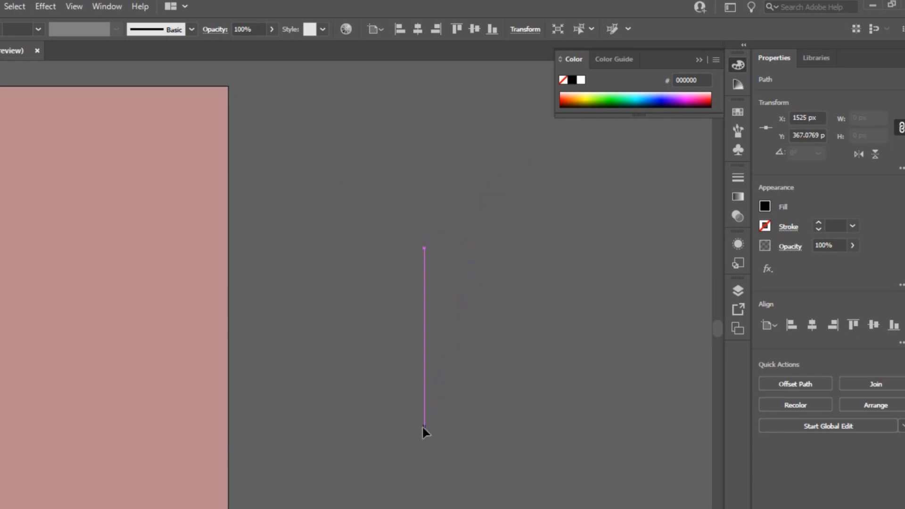
pyautogui.moveTo(398, 441); pyautogui.dragTo(278, 497)
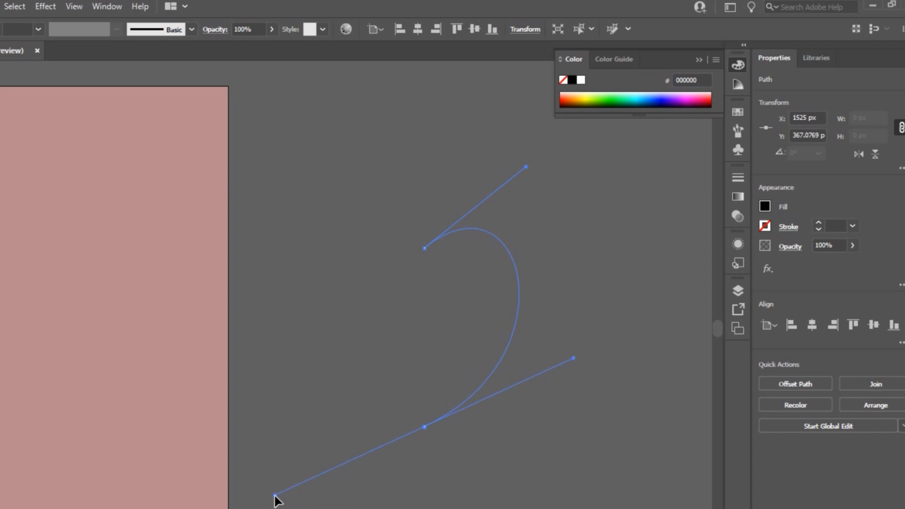
pyautogui.moveTo(275, 496); pyautogui.dragTo(511, 330)
pyautogui.moveTo(276, 377); pyautogui.dragTo(293, 378)
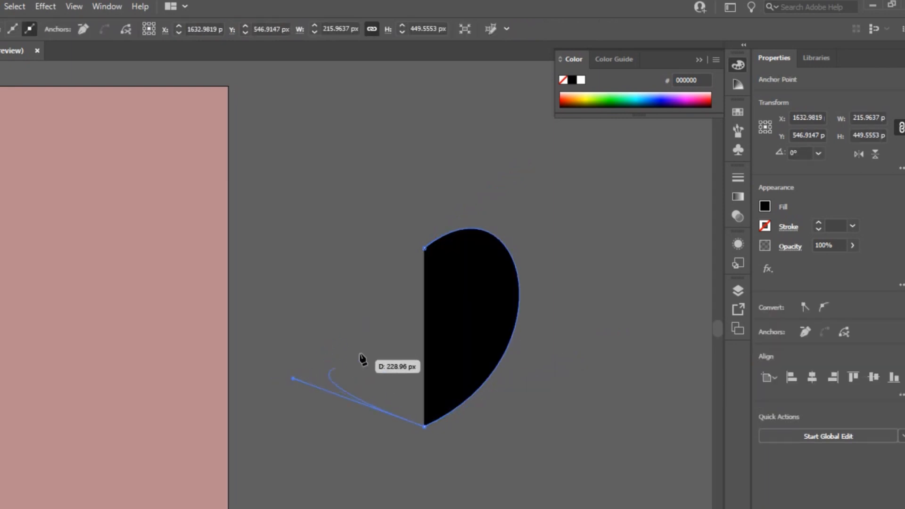
pyautogui.click(425, 249)
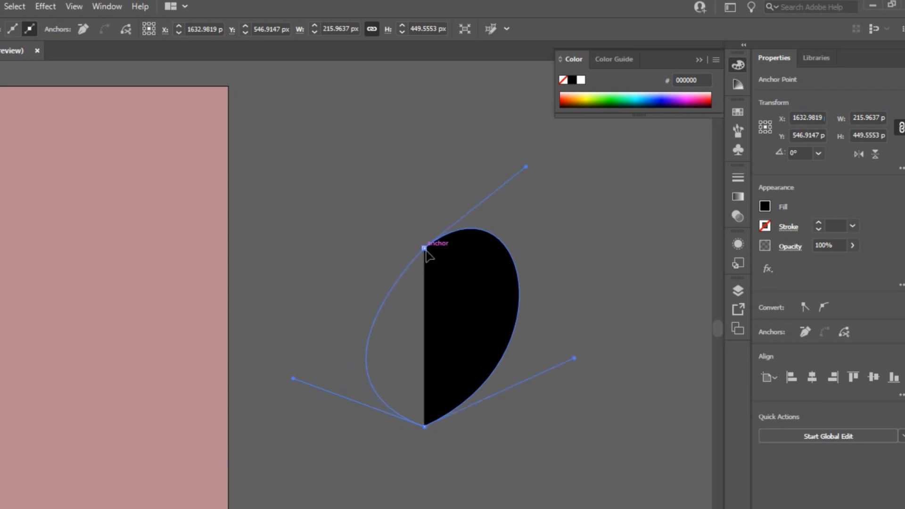
pyautogui.moveTo(454, 236); pyautogui.dragTo(533, 328)
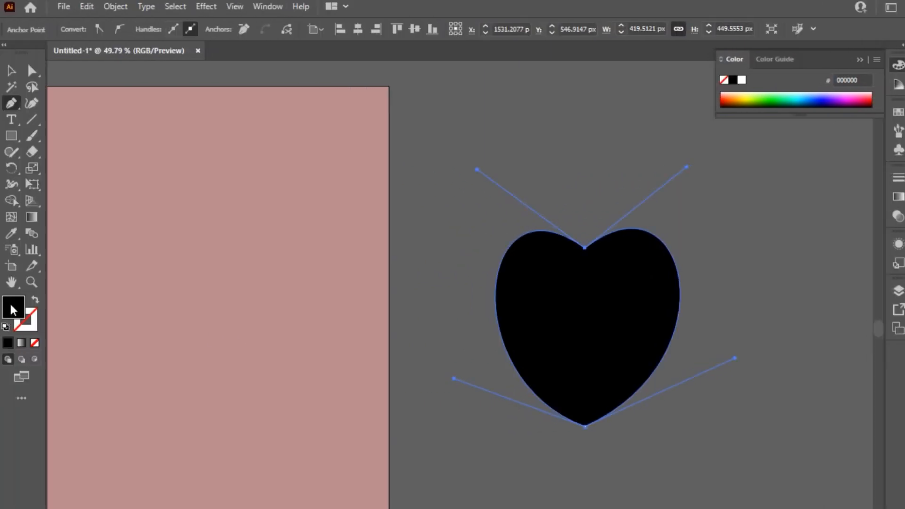
# - Change the heart's fill color to white (FFFFFF)
pyautogui.doubleClick(13, 309)
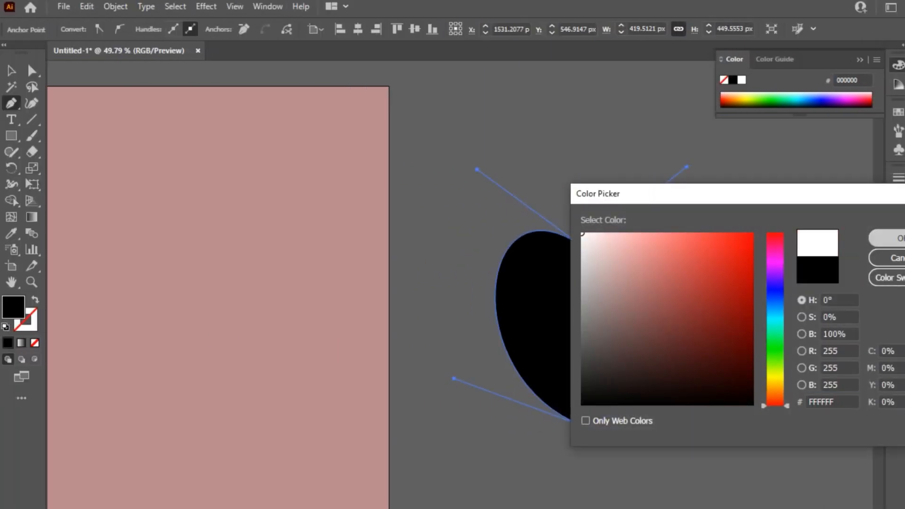
pyautogui.click(894, 238)
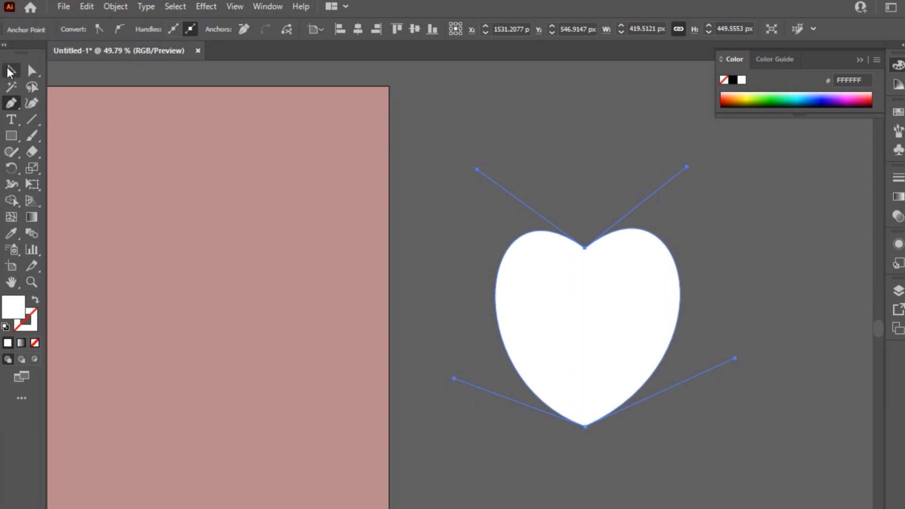
pyautogui.click(12, 70)
# - Convert the white heart into an area type object with placeholder text using the Type tool
pyautogui.click(12, 120)
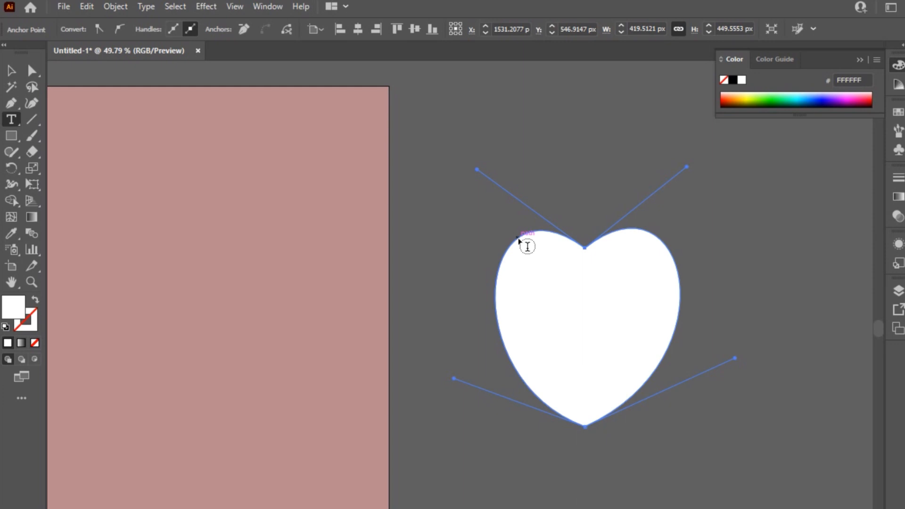
pyautogui.click(527, 247)
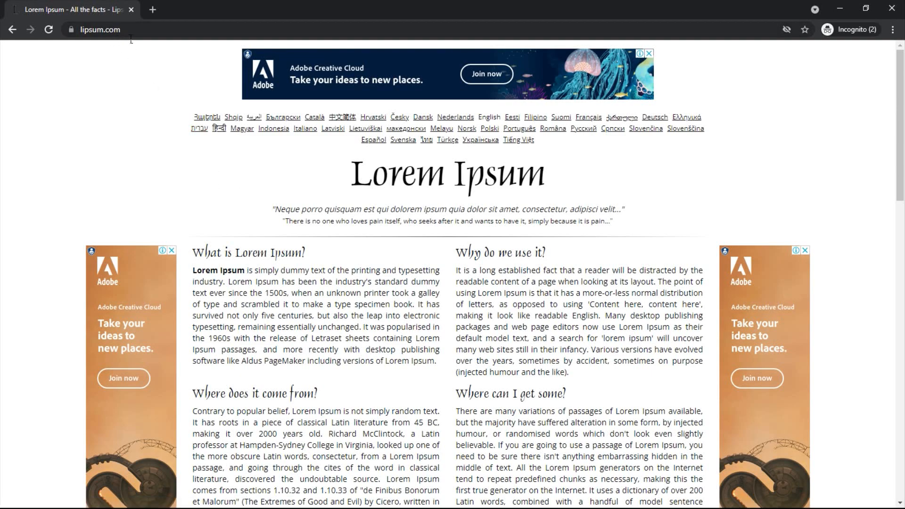
# - Switch to lipsum.com in the browser, generate five paragraphs of Lorem Ipsum, and look through the text
pyautogui.scroll(-7, 411, 151)
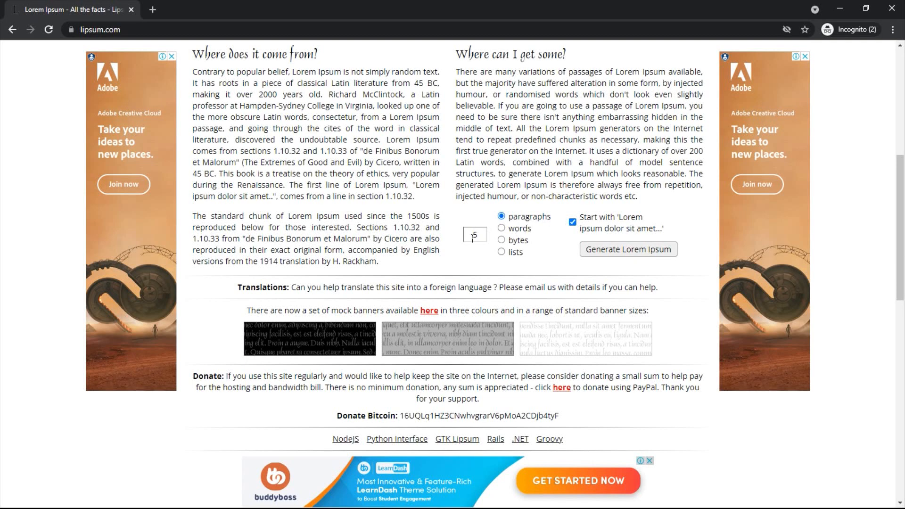
pyautogui.click(616, 249)
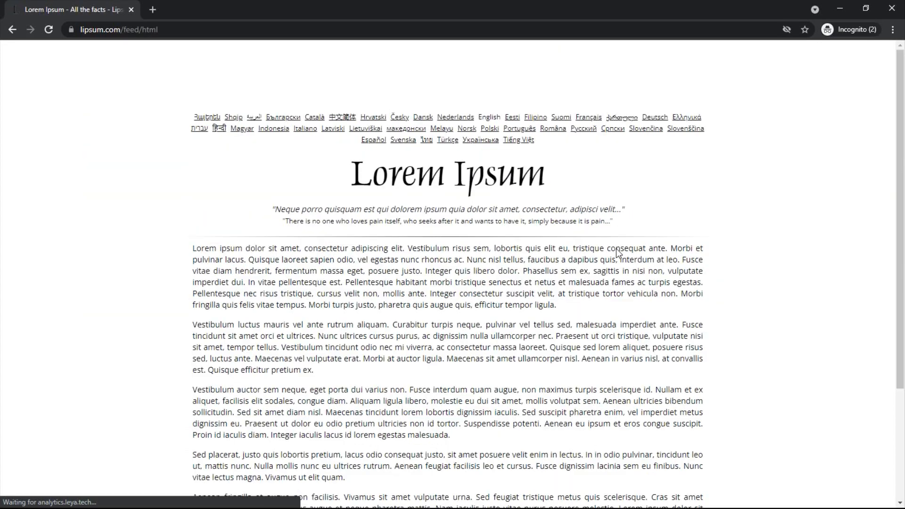
pyautogui.scroll(-3, 249, 204)
pyautogui.scroll(-1, 251, 205)
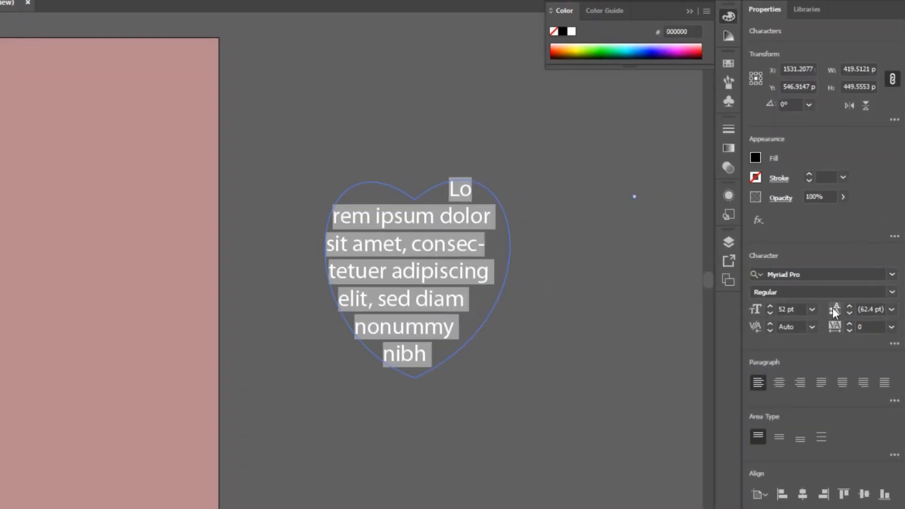
# - Set the heart's placeholder text to 12 pt, then undo back to the plain white heart shape
pyautogui.click(798, 300)
pyautogui.press('BackSpace')
pyautogui.press('BackSpace')
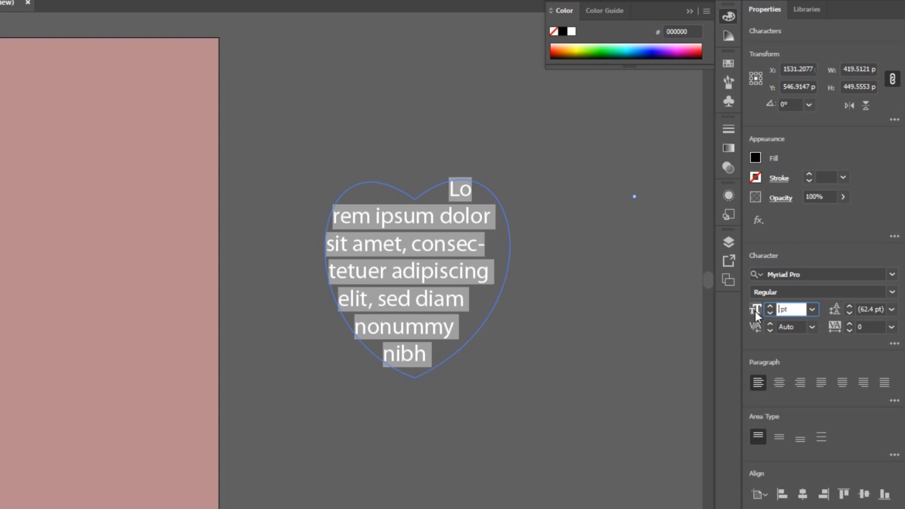
pyautogui.write('12')
pyautogui.press('Return')
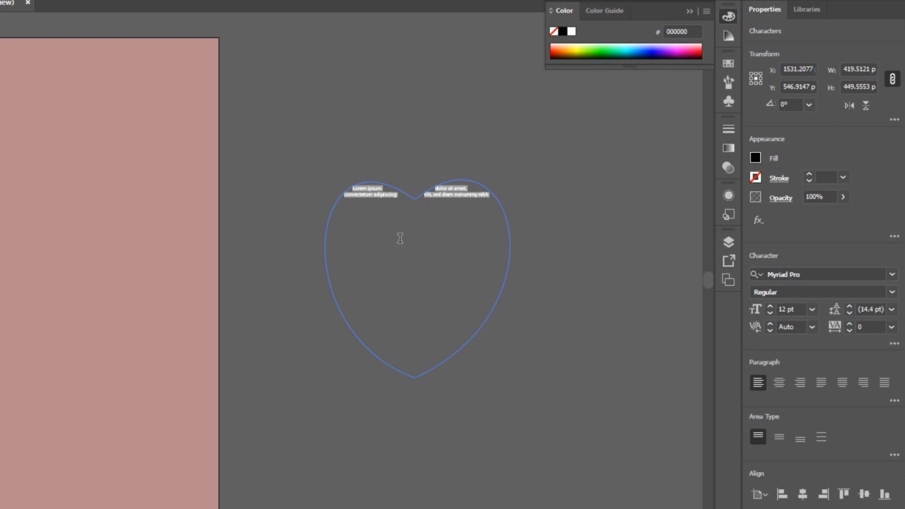
pyautogui.keyDown('ctrl'); pyautogui.click(389, 217); pyautogui.keyUp('ctrl')
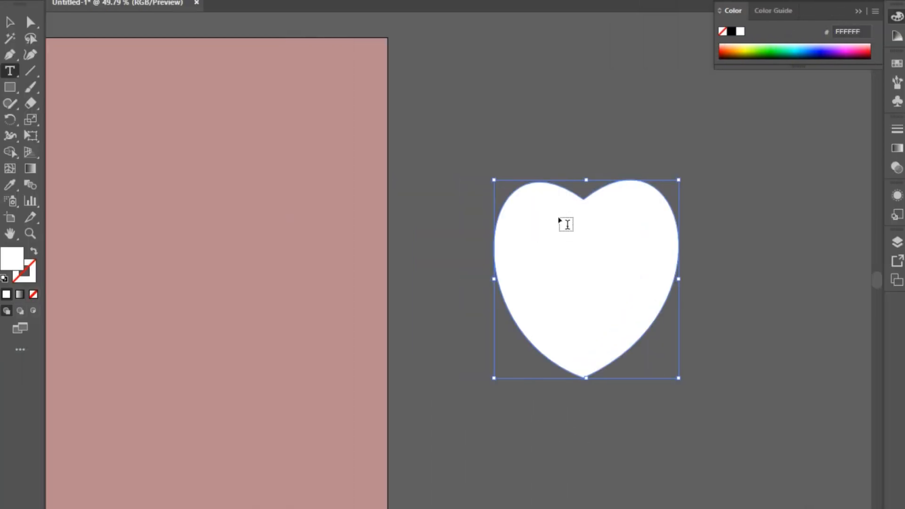
# - Show the Character panel and place it beside the heart, just below the Color panel
pyautogui.click(567, 225)
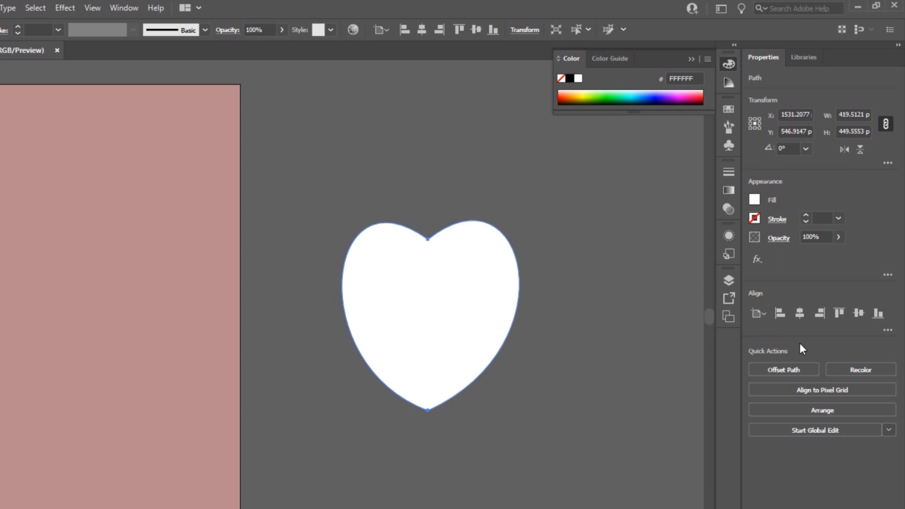
pyautogui.click(119, 7)
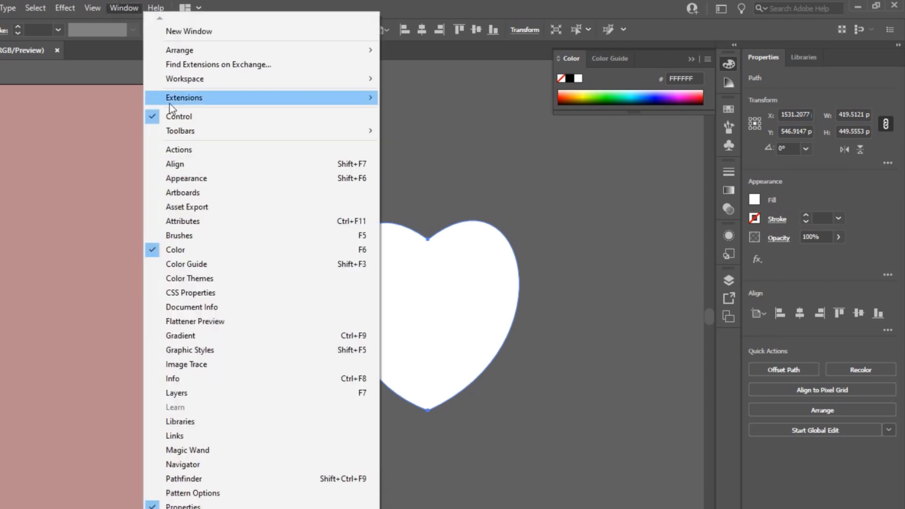
pyautogui.scroll(-7, 262, 262)
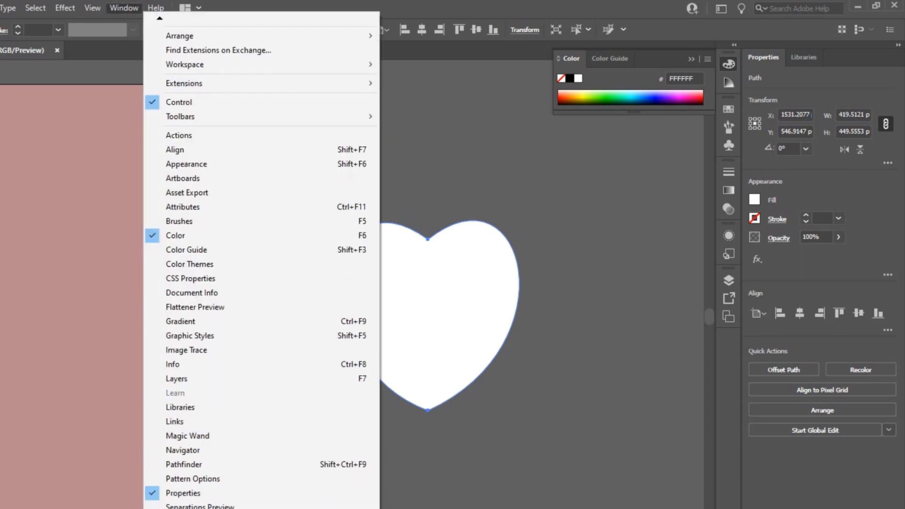
pyautogui.scroll(-5, 262, 262)
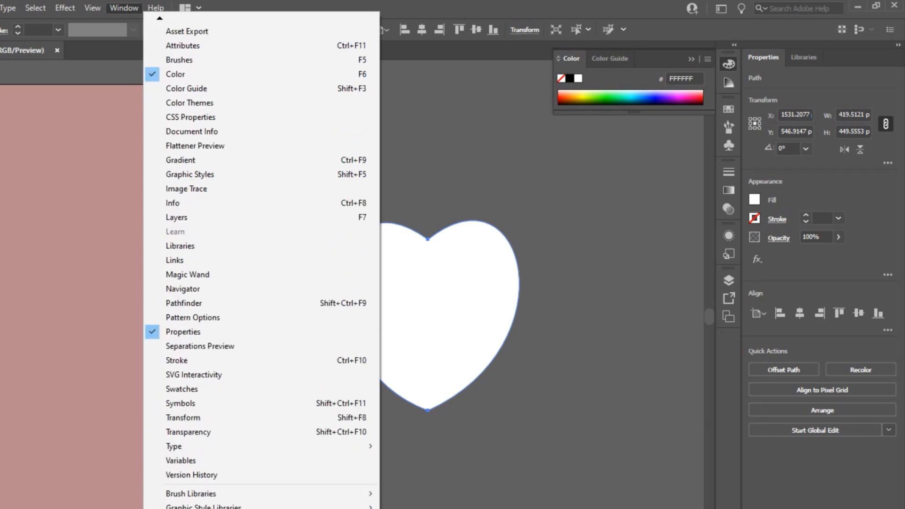
pyautogui.moveTo(240, 448)
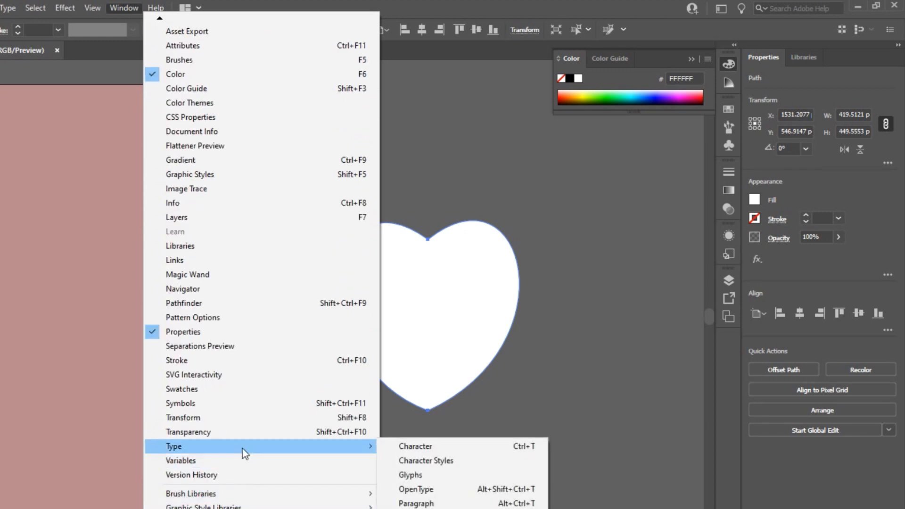
pyautogui.click(415, 446)
pyautogui.moveTo(408, 78); pyautogui.dragTo(658, 217)
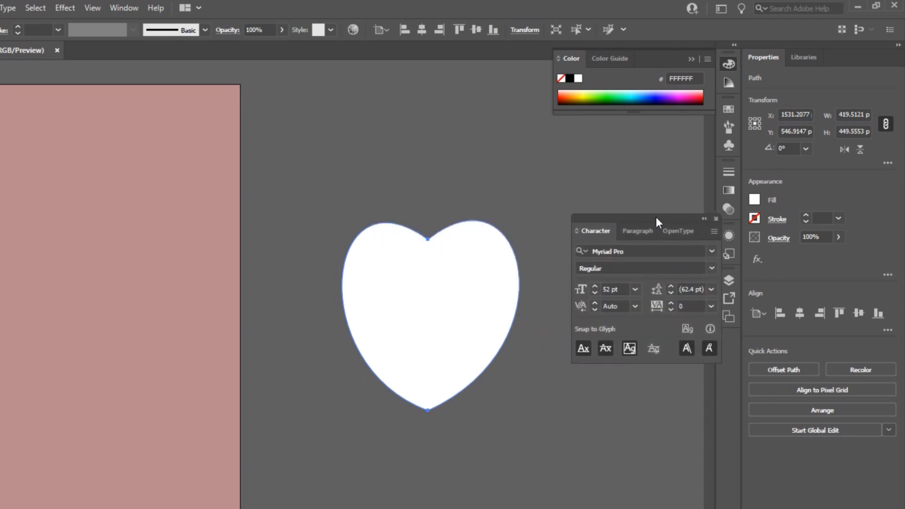
# - Set the font size to 12 pt and convert the heart into an area type object filled with placeholder text
pyautogui.doubleClick(608, 291)
pyautogui.write('12')
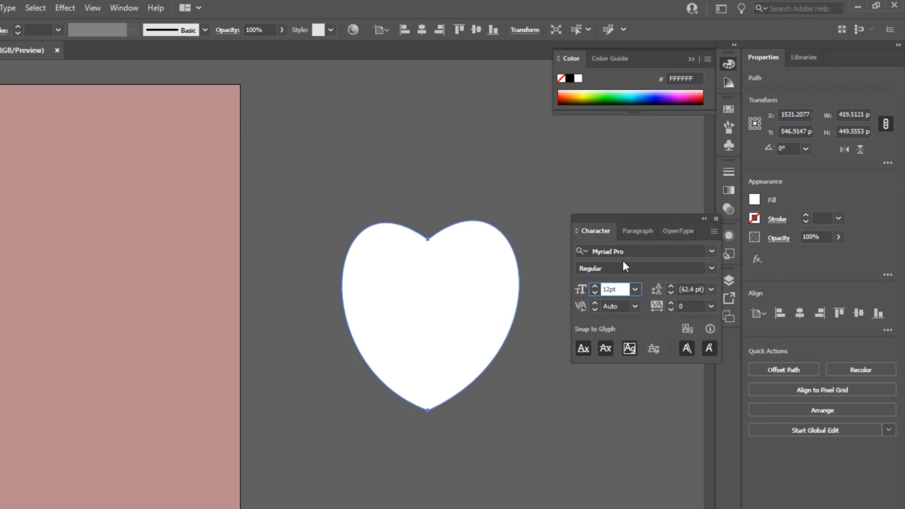
pyautogui.click(366, 244)
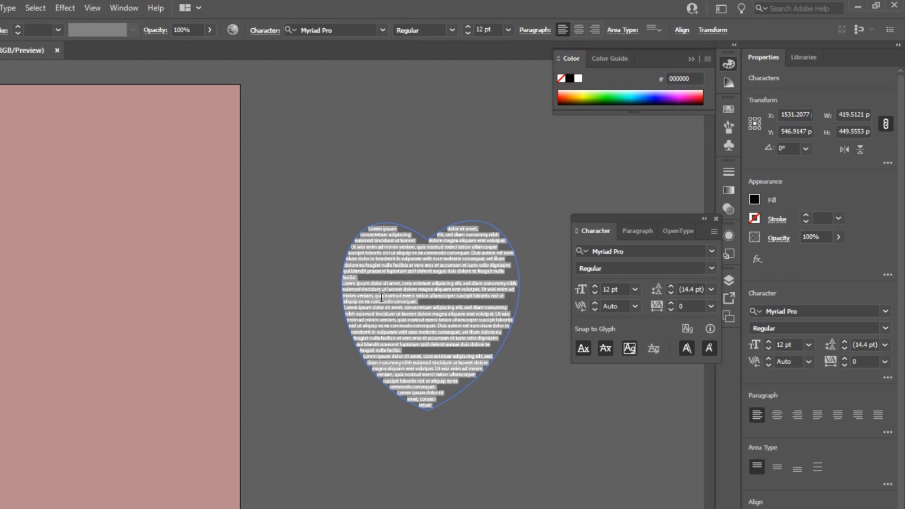
# - Remove the paragraph breaks inside the heart text so its paragraphs run together as one continuous block
pyautogui.click(366, 288)
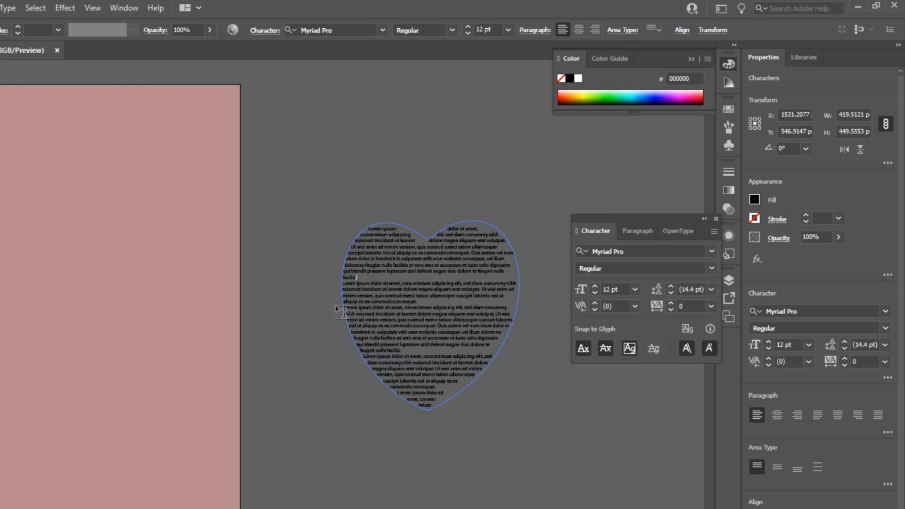
pyautogui.press('BackSpace')
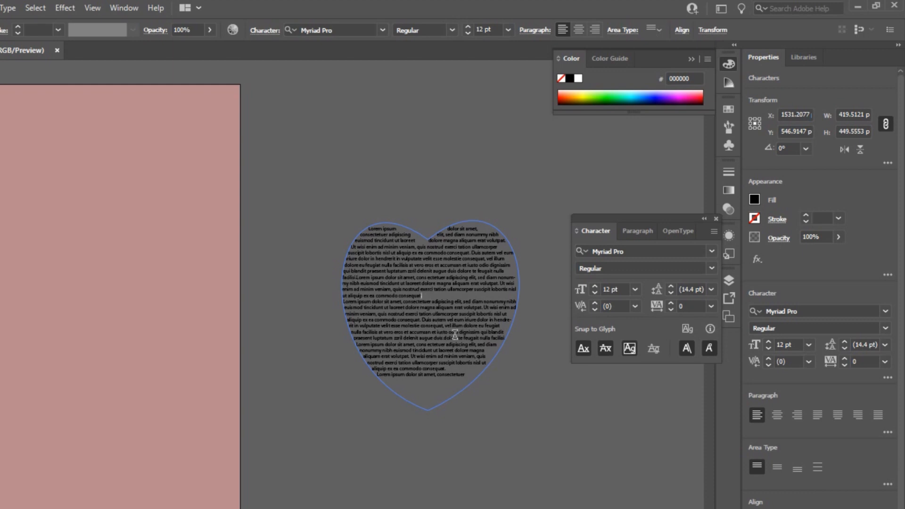
pyautogui.press('Delete')
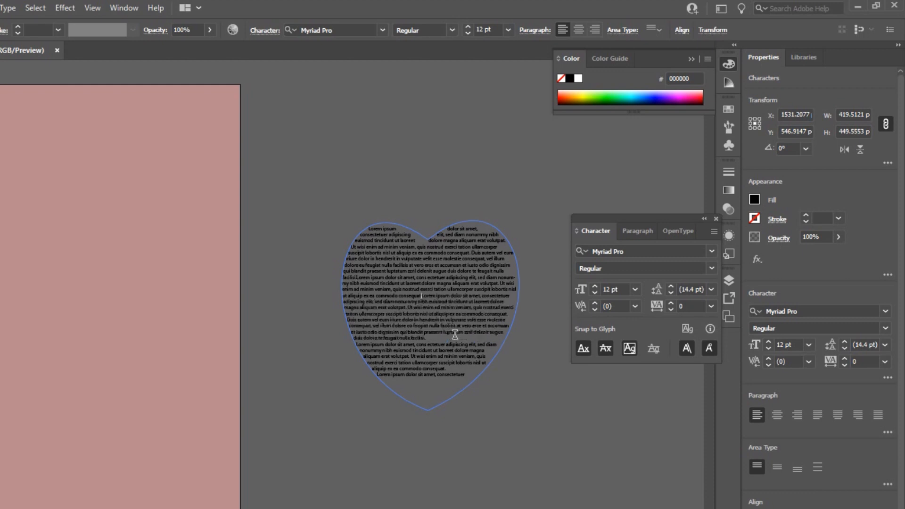
pyautogui.click(429, 346)
pyautogui.press('Delete')
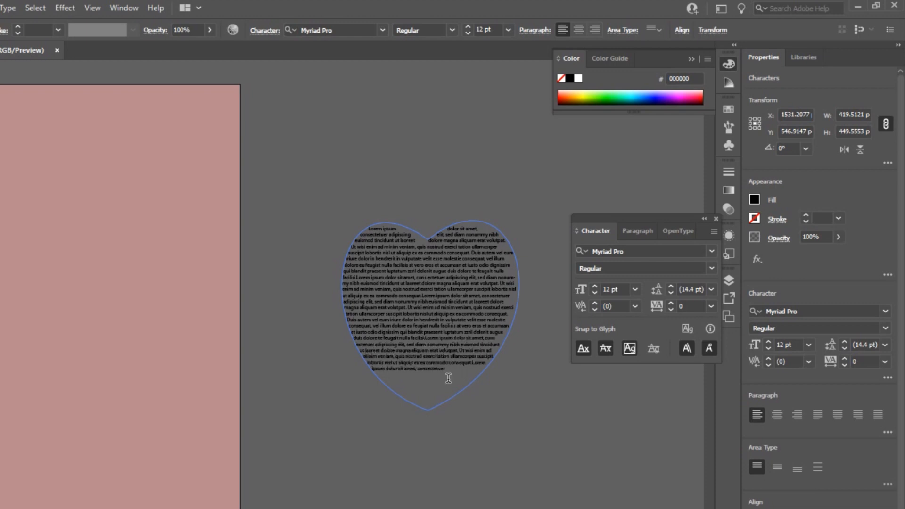
# - Copy the last lines of the heart text and paste them at its end to fill the bottom tip
pyautogui.moveTo(447, 371); pyautogui.dragTo(348, 332)
pyautogui.hotkey('ctrl', 'c')
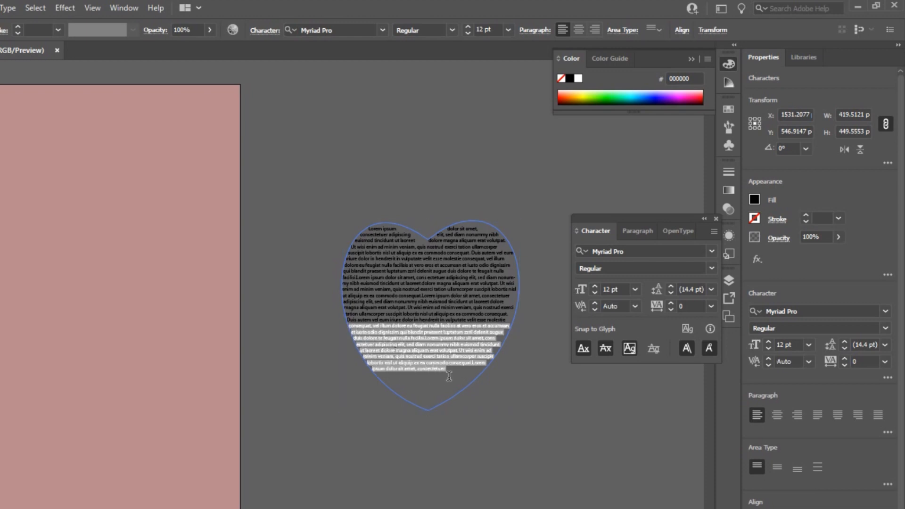
pyautogui.click(449, 376)
pyautogui.hotkey('ctrl', 'v')
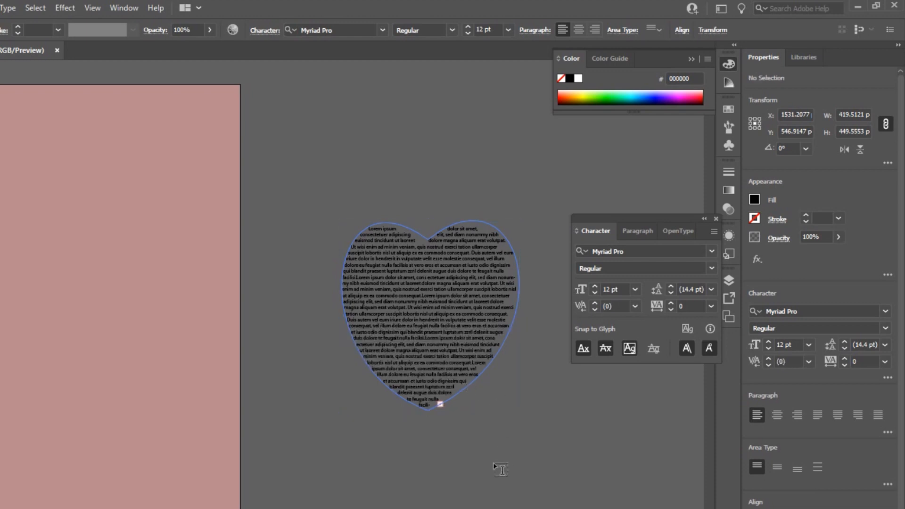
# - Center-align the text inside the heart
pyautogui.scroll(3, 472, 423)
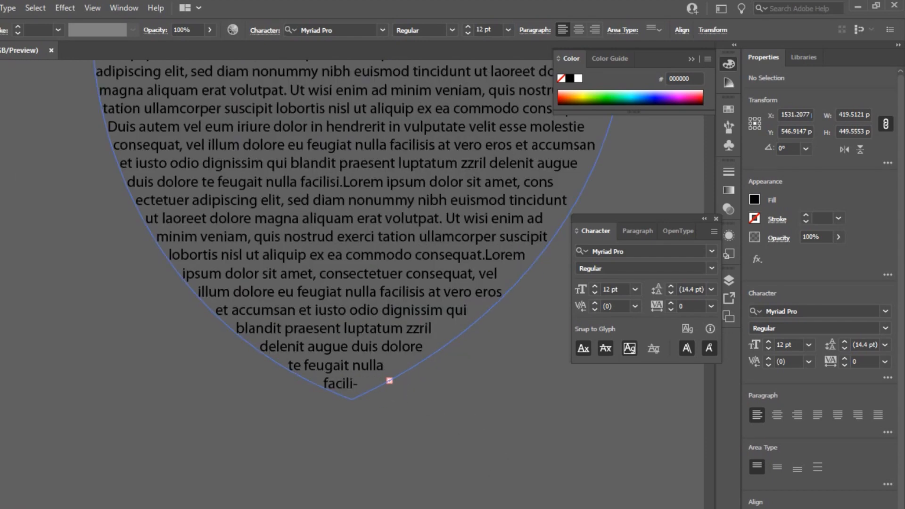
pyautogui.click(332, 327)
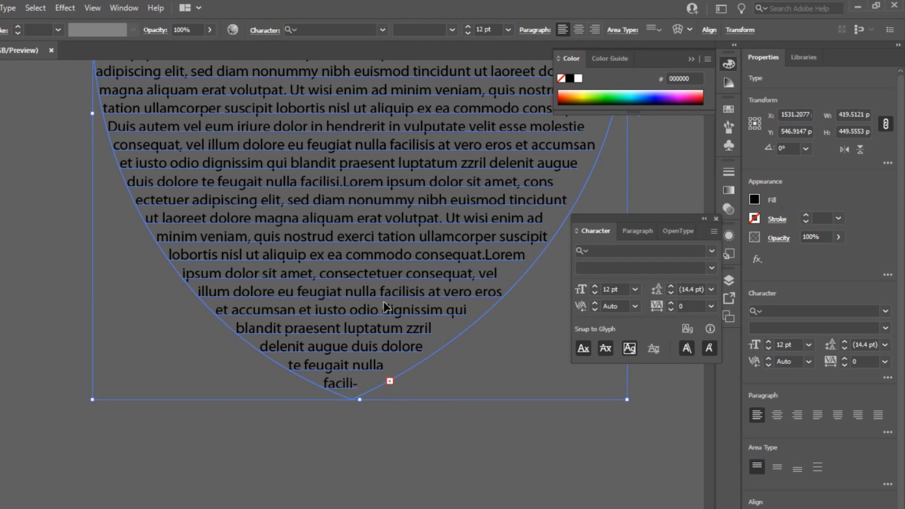
pyautogui.hotkey('ctrl', '-')
pyautogui.hotkey('ctrl', '-')
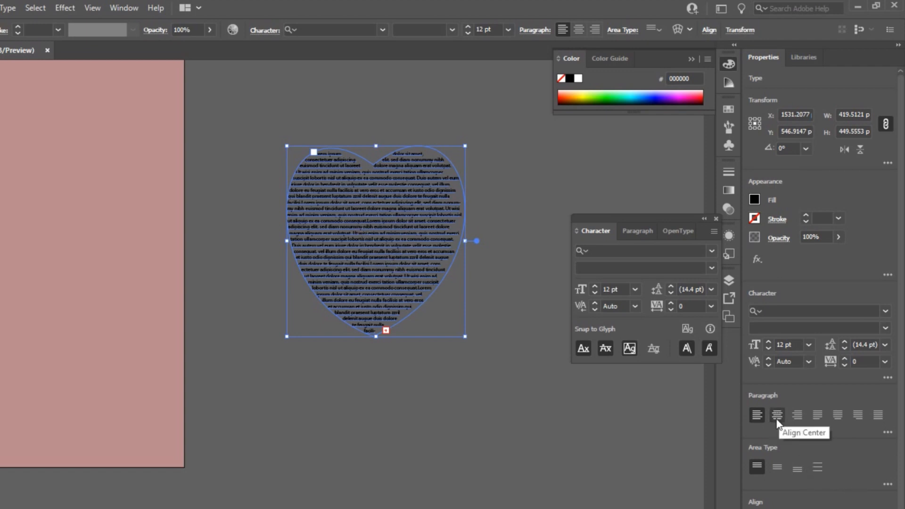
pyautogui.click(632, 231)
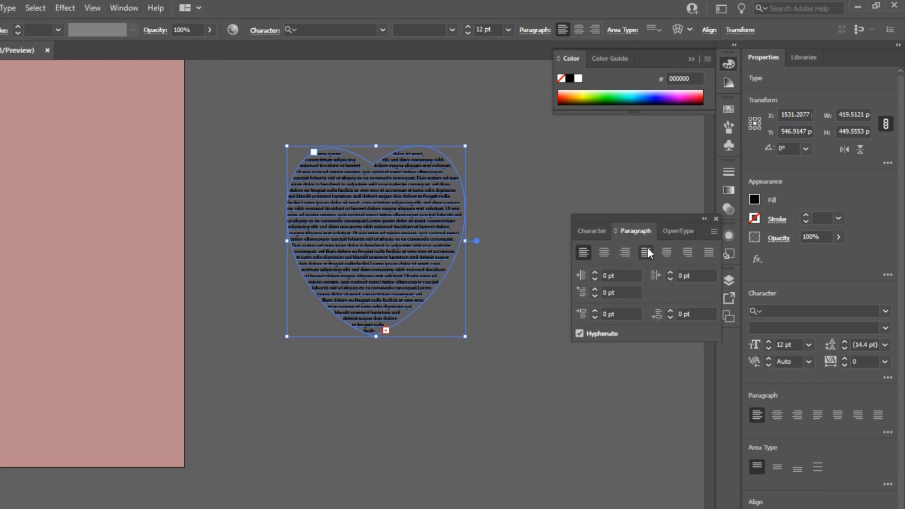
pyautogui.click(604, 255)
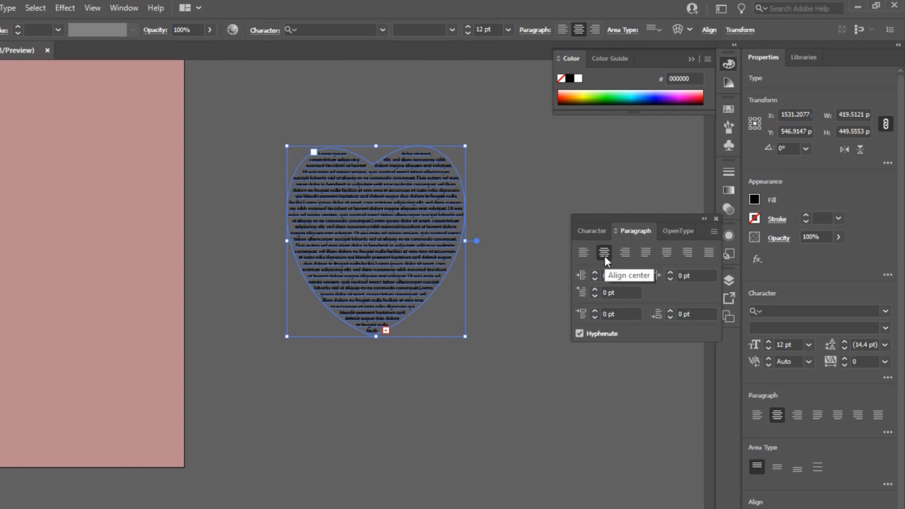
# - Add point text below the heart reading "Lorem ipsum dolar sit" with "ame" on a second line, and set its size to 42 pt
pyautogui.press('t')
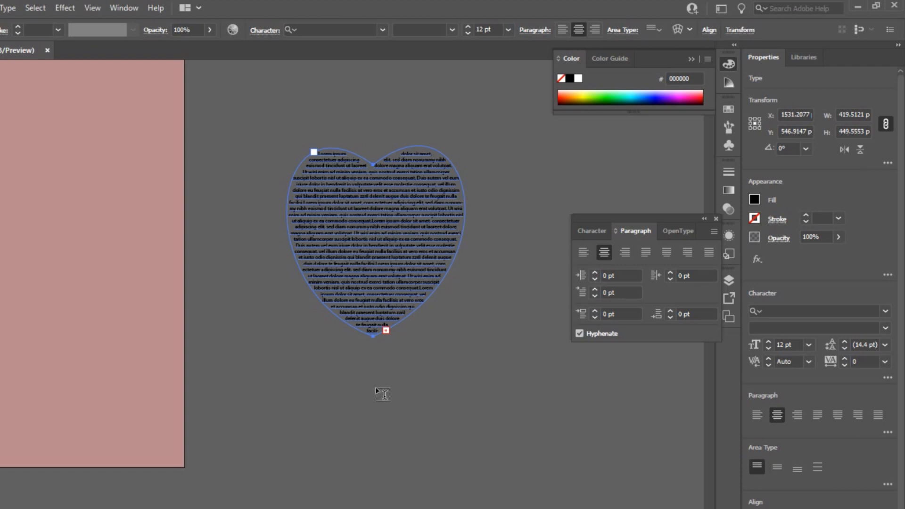
pyautogui.click(406, 406)
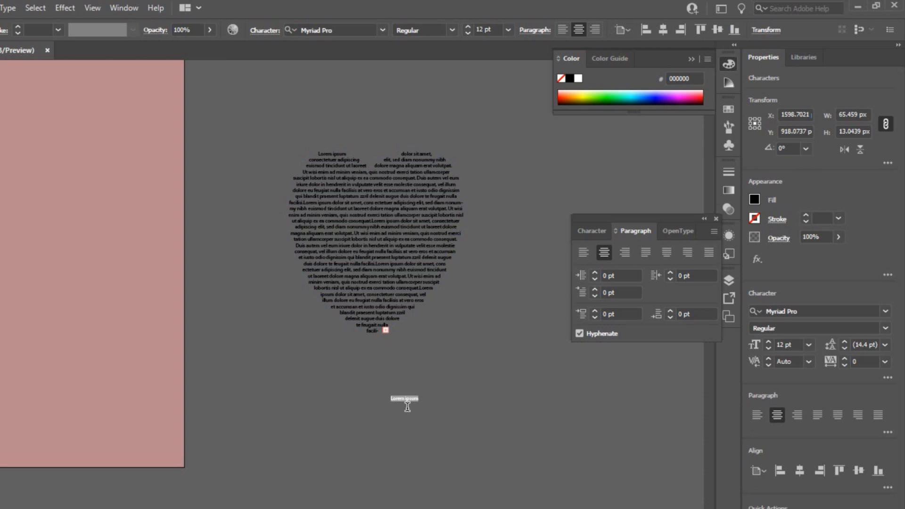
pyautogui.press('Right')
pyautogui.write('dolor sit')
pyautogui.press('Return')
pyautogui.write('ame')
pyautogui.hotkey('ctrl', 'a')
pyautogui.click(590, 231)
pyautogui.moveTo(594, 285); pyautogui.dragTo(593, 284)
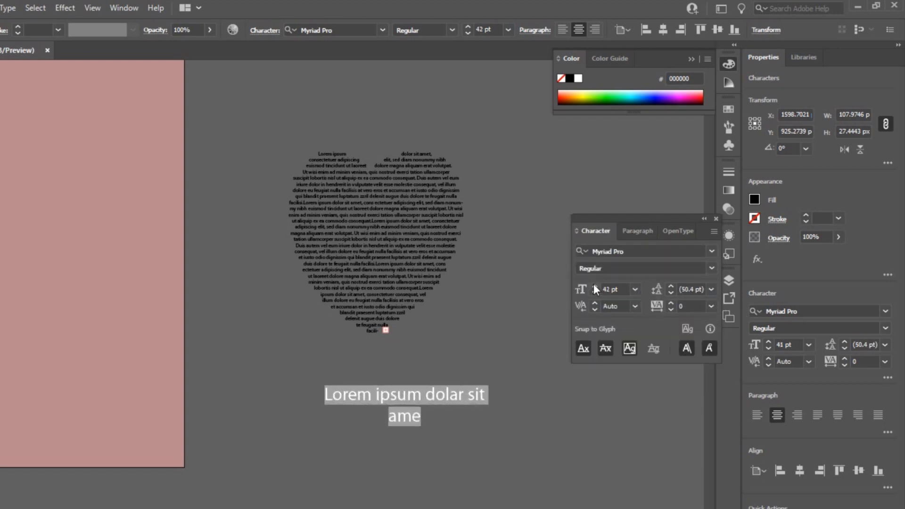
# - Try left, center and right alignment on the two-line point text below the heart
pyautogui.click(642, 229)
pyautogui.click(586, 255)
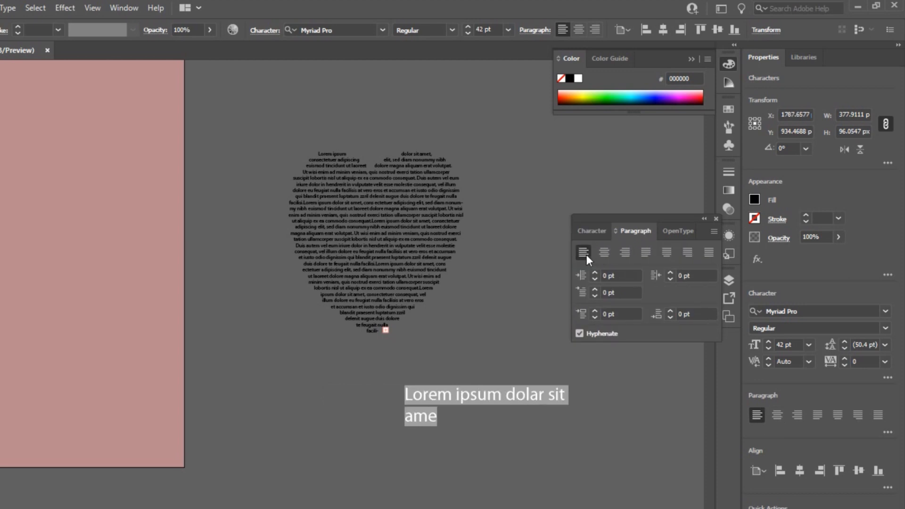
pyautogui.click(606, 252)
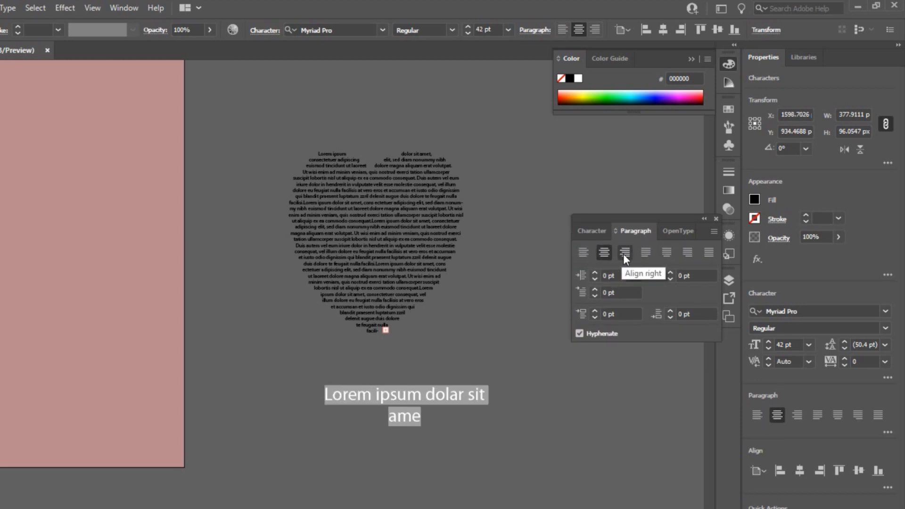
pyautogui.click(624, 254)
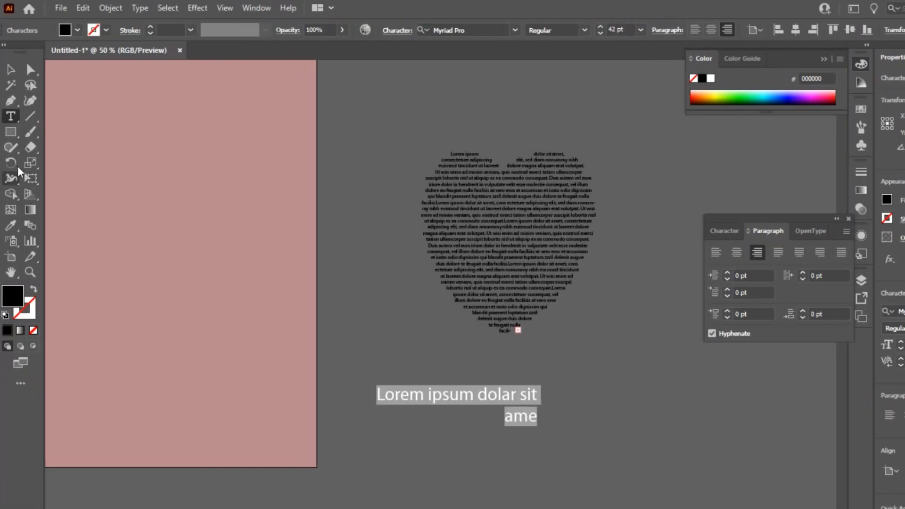
# - Draw an area text box about 385 by 346 px beside the two-line sample and place the text cursor in its placeholder text
pyautogui.click(11, 118)
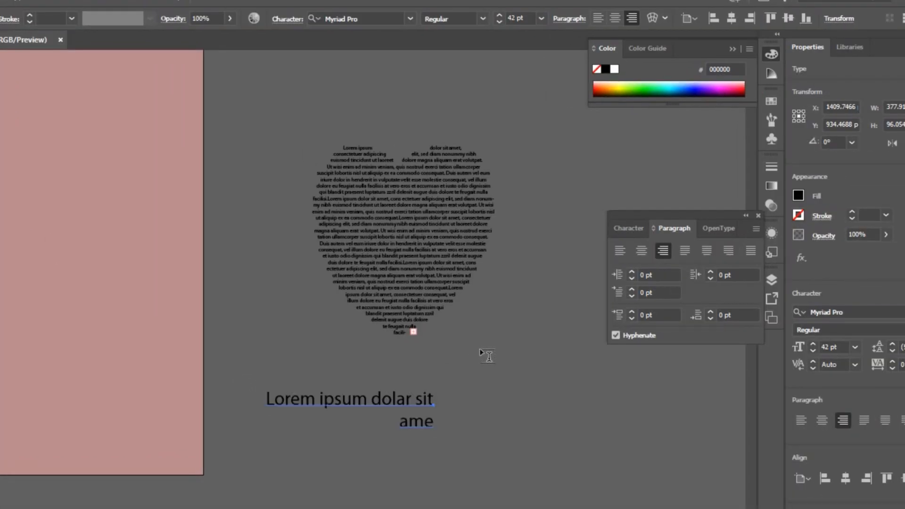
pyautogui.moveTo(480, 349); pyautogui.dragTo(650, 503)
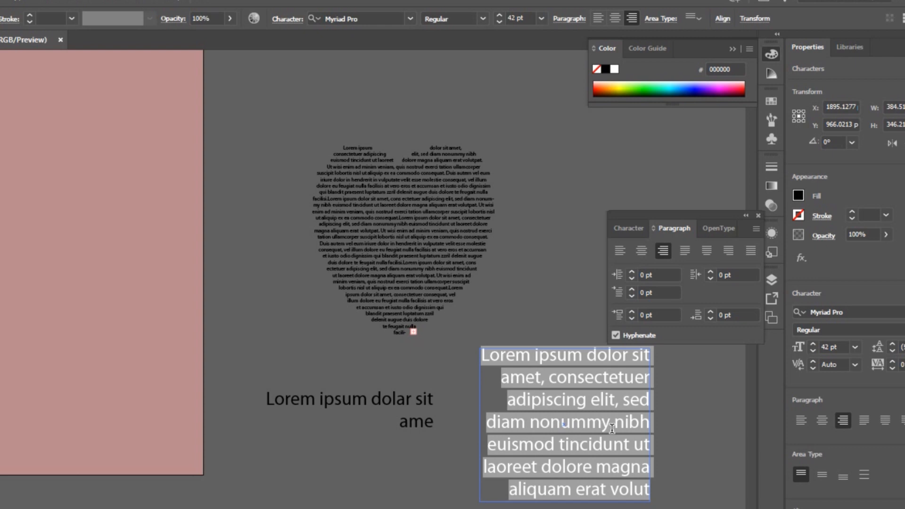
pyautogui.press('Escape')
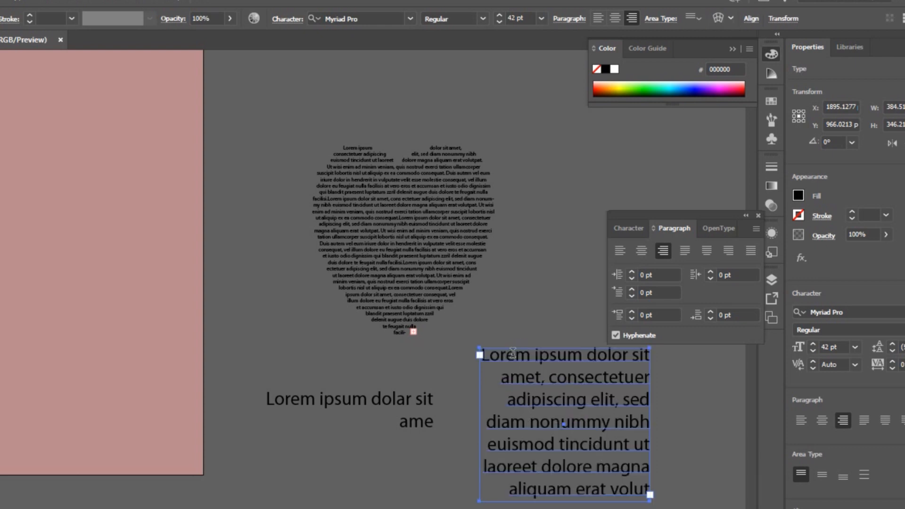
pyautogui.click(586, 423)
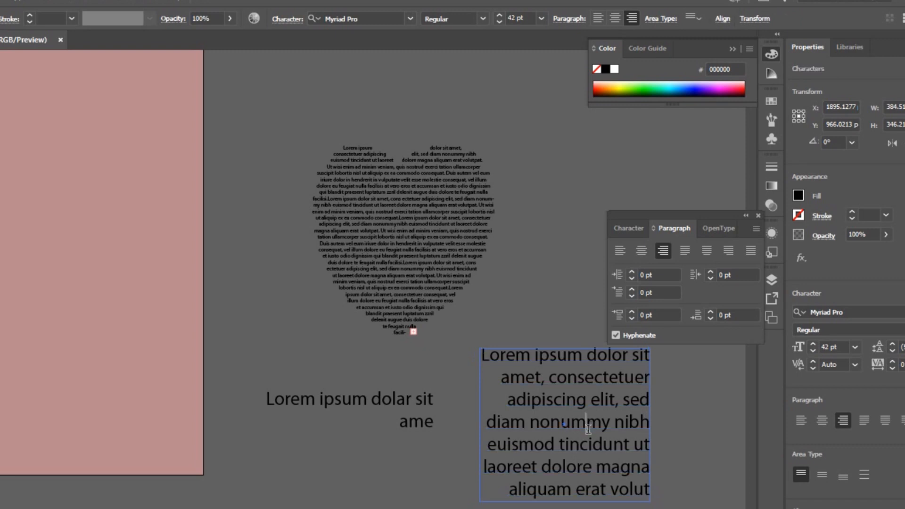
# - Try each justification option on the placeholder paragraph, from last line left to all lines, followed by left, center and right alignment
pyautogui.click(686, 254)
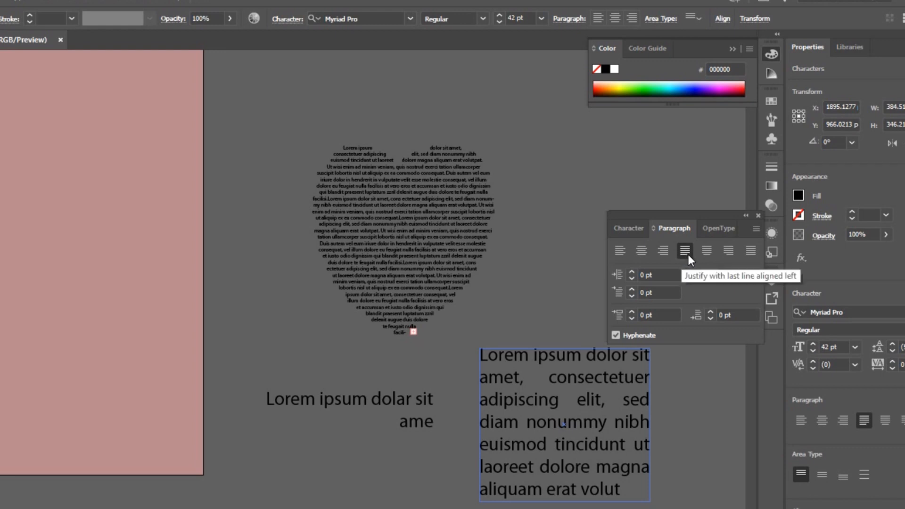
pyautogui.click(710, 249)
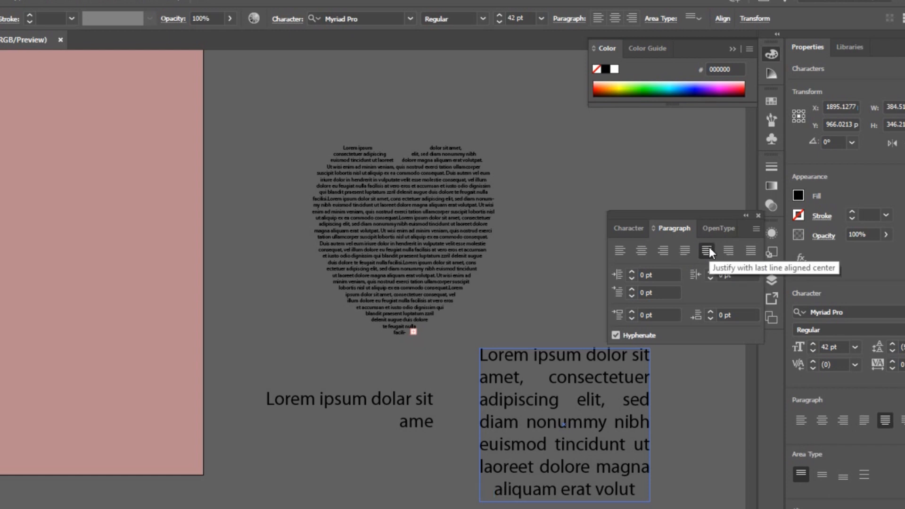
pyautogui.click(728, 254)
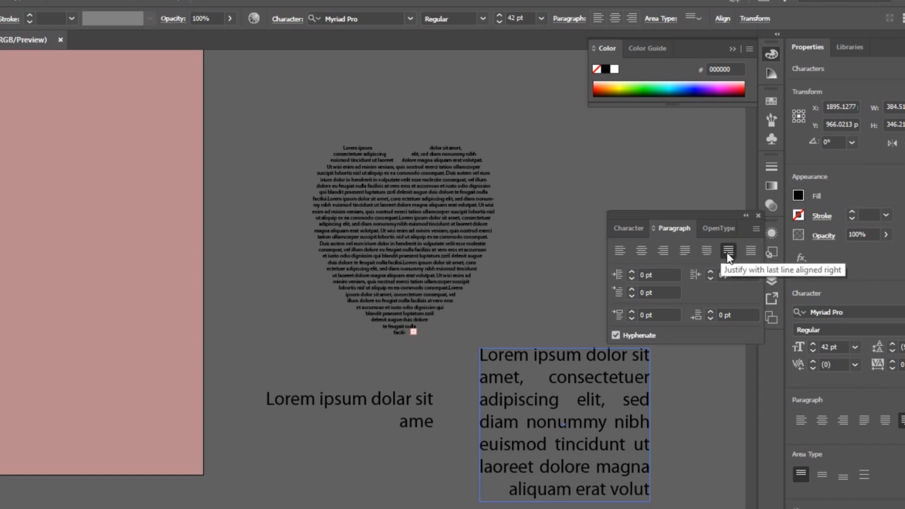
pyautogui.click(750, 252)
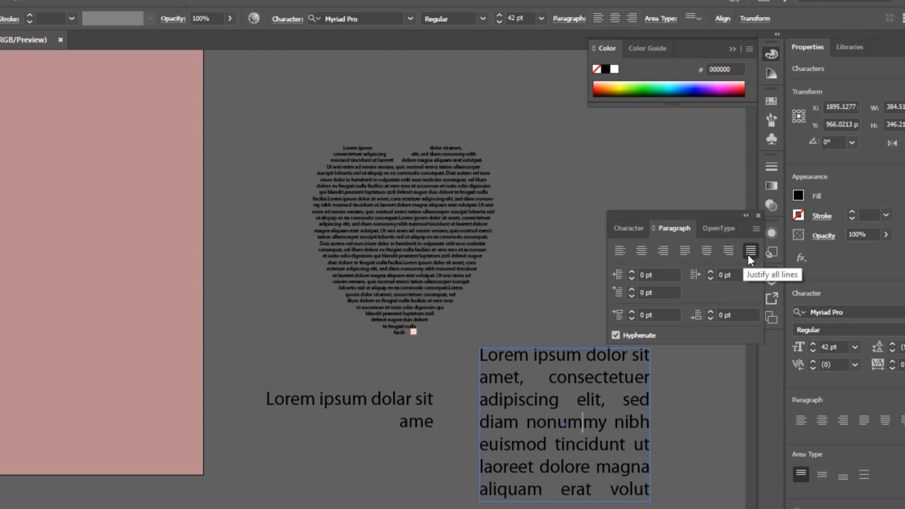
pyautogui.click(619, 250)
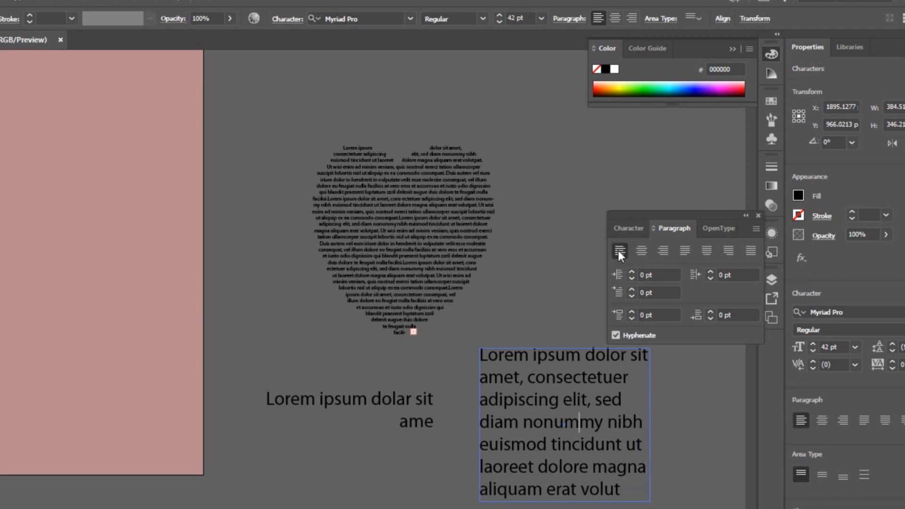
pyautogui.click(641, 253)
pyautogui.click(662, 251)
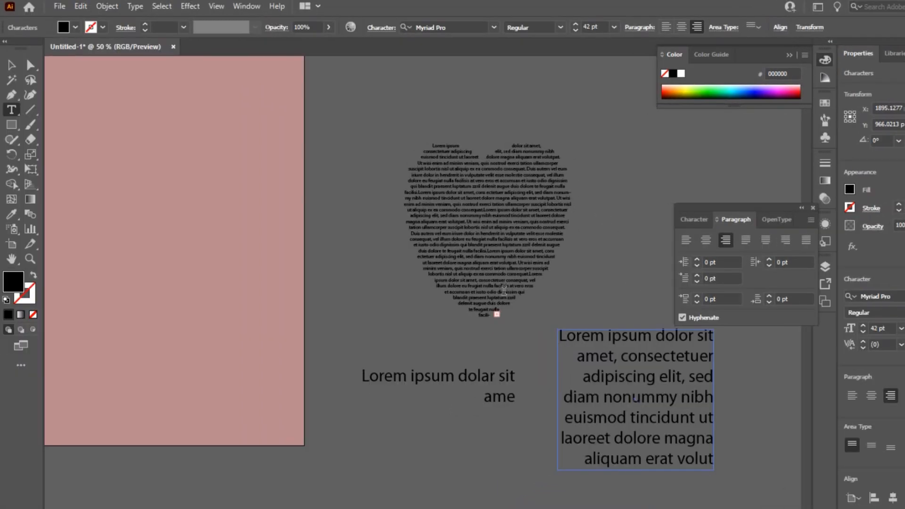
# - Close the Paragraph panel and delete both sample text objects below the heart
pyautogui.moveTo(759, 216); pyautogui.dragTo(736, 184)
pyautogui.click(792, 179)
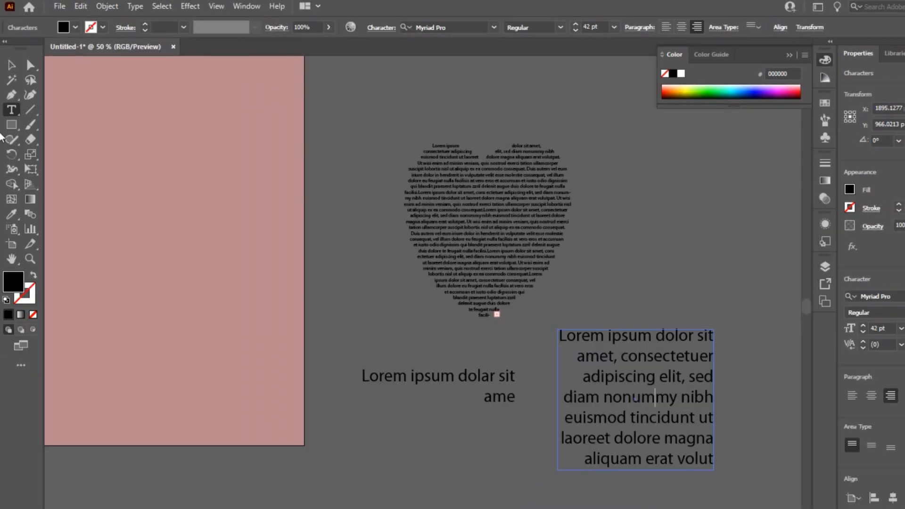
pyautogui.press('Escape')
pyautogui.click(428, 376)
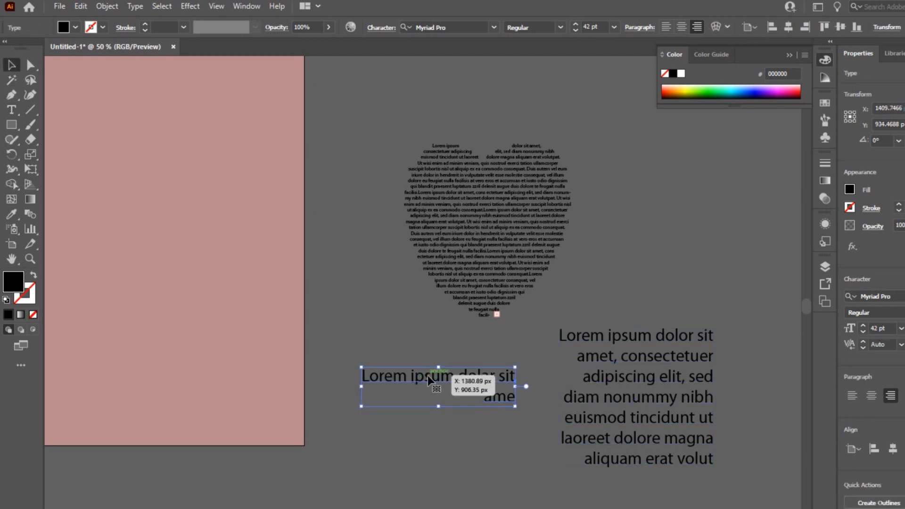
pyautogui.press('Delete')
pyautogui.click(636, 415)
pyautogui.press('Delete')
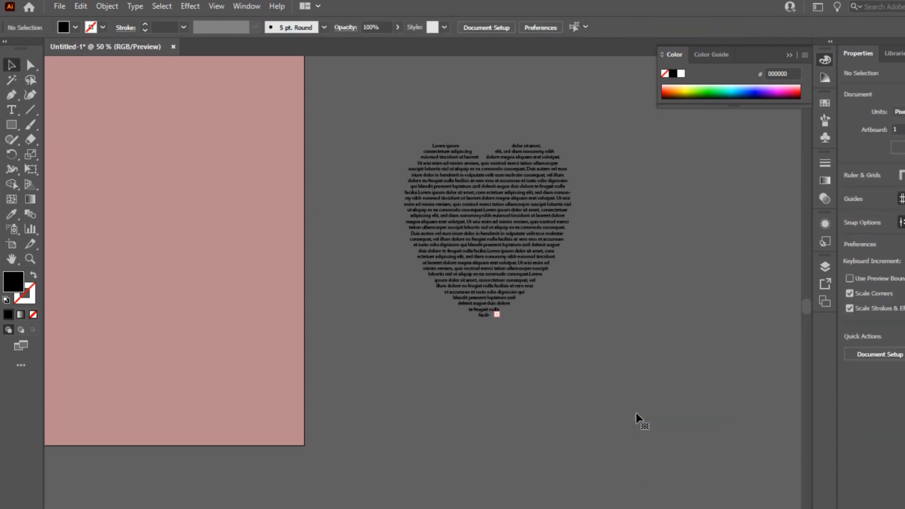
# - Move the heart text onto the pink artboard and set its fill color to white, FFFFFF
pyautogui.moveTo(486, 400); pyautogui.dragTo(699, 483)
pyautogui.moveTo(697, 388); pyautogui.dragTo(394, 368)
pyautogui.doubleClick(13, 282)
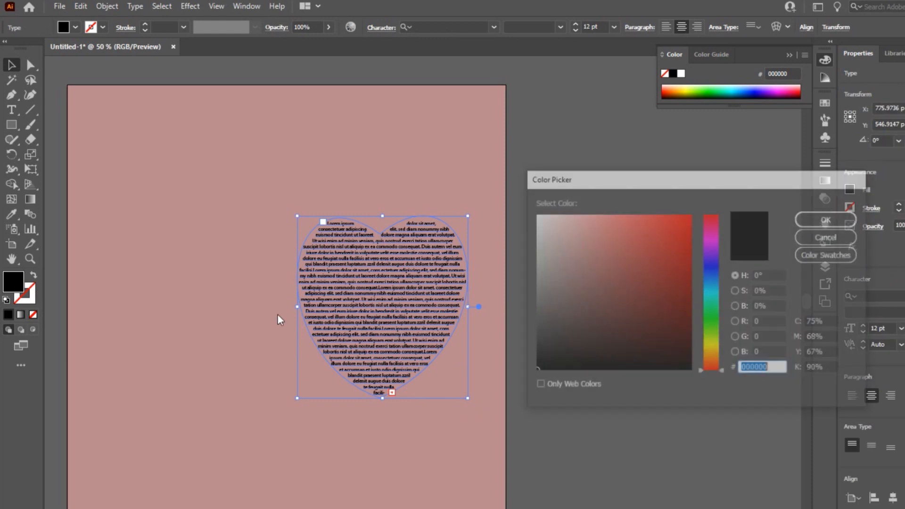
pyautogui.write('ffffff')
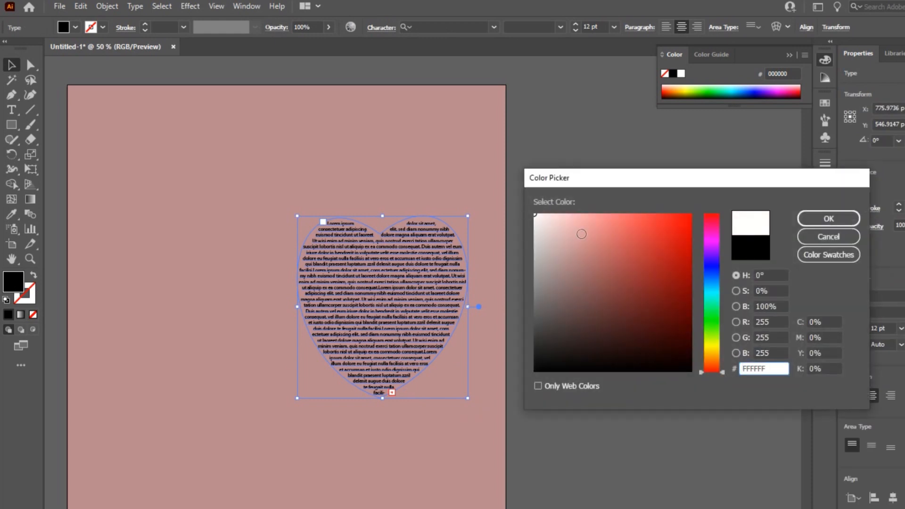
pyautogui.click(851, 222)
pyautogui.hotkey('ctrl', 'shift', 'a')
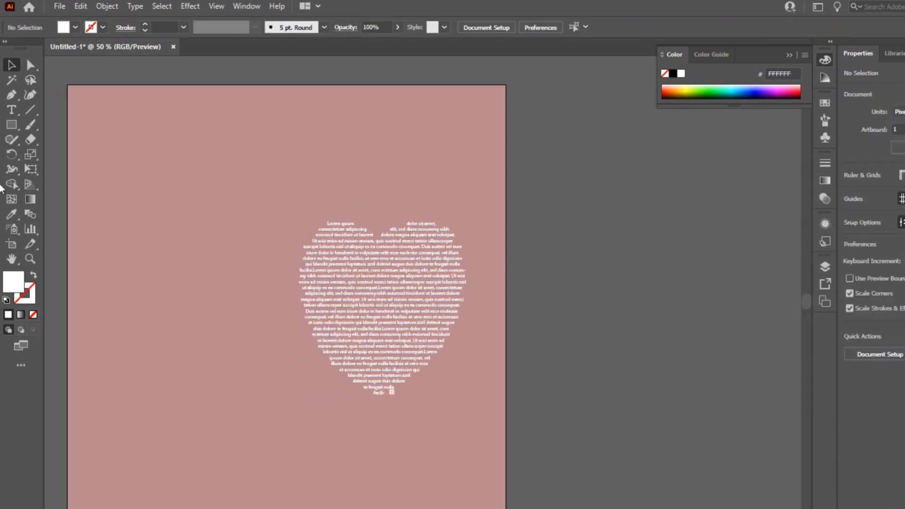
# - Draw a circle about 536 px in diameter centered around the heart, with no fill and a white 1 pt stroke
pyautogui.click(12, 125)
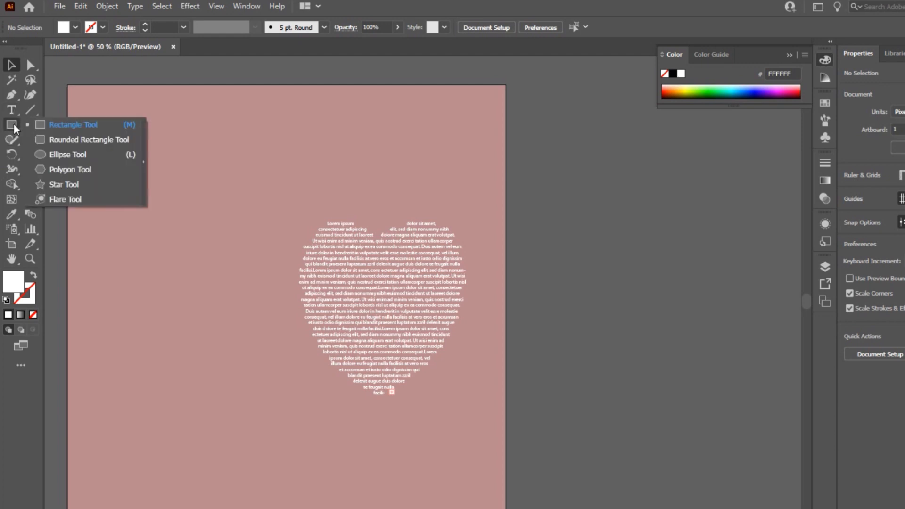
pyautogui.click(70, 160)
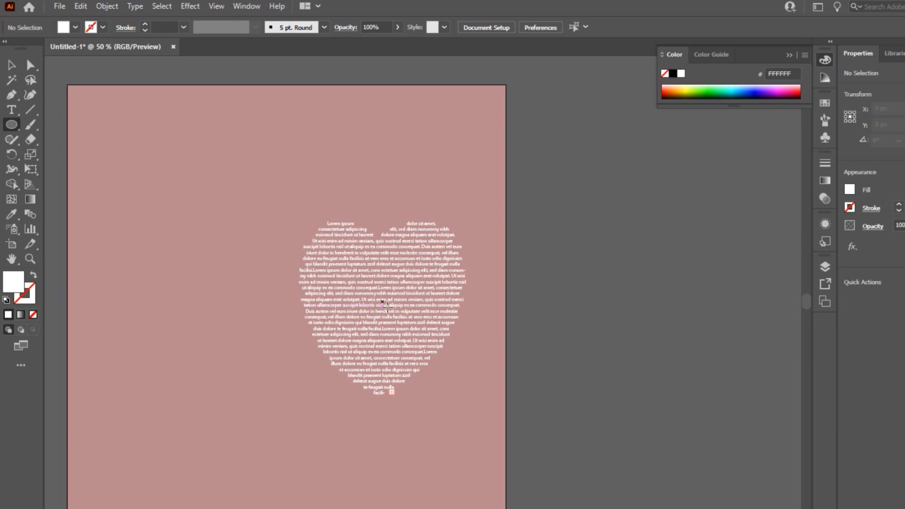
pyautogui.moveTo(383, 304); pyautogui.dragTo(497, 409)
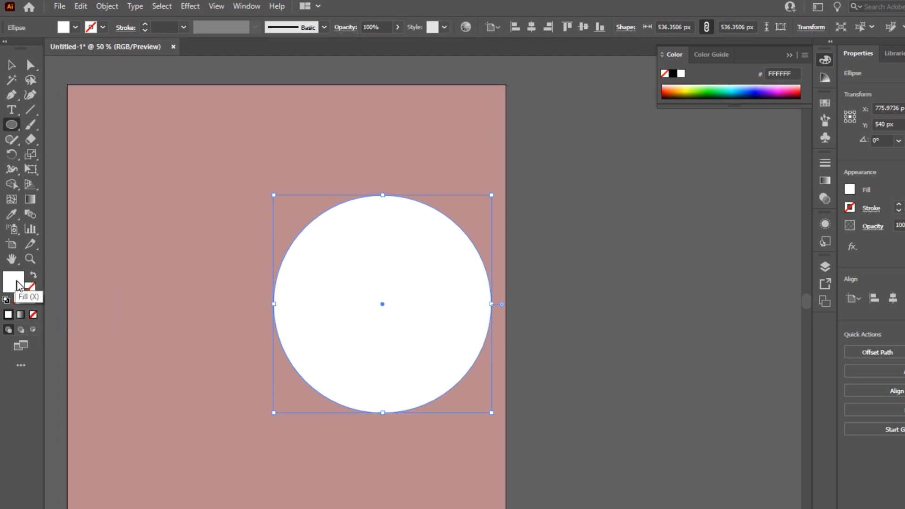
pyautogui.click(41, 281)
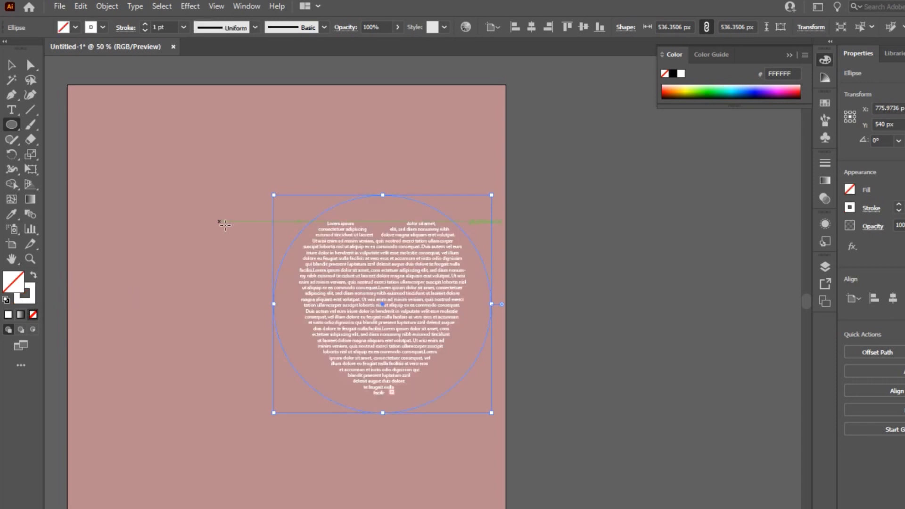
# - Turn the circle around the heart into a type path and enter the text "Life is Lovely" on it
pyautogui.click(12, 109)
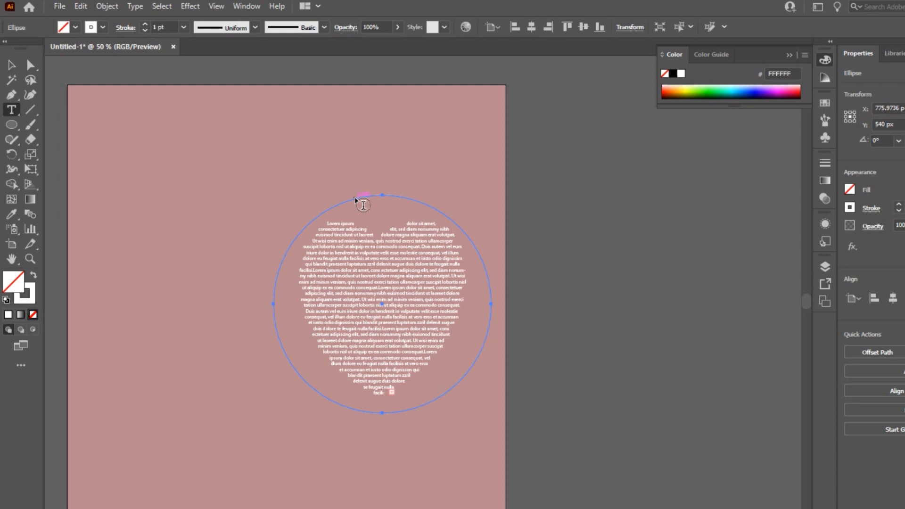
pyautogui.press('alt')
pyautogui.keyDown('alt'); pyautogui.click(361, 203); pyautogui.keyUp('alt')
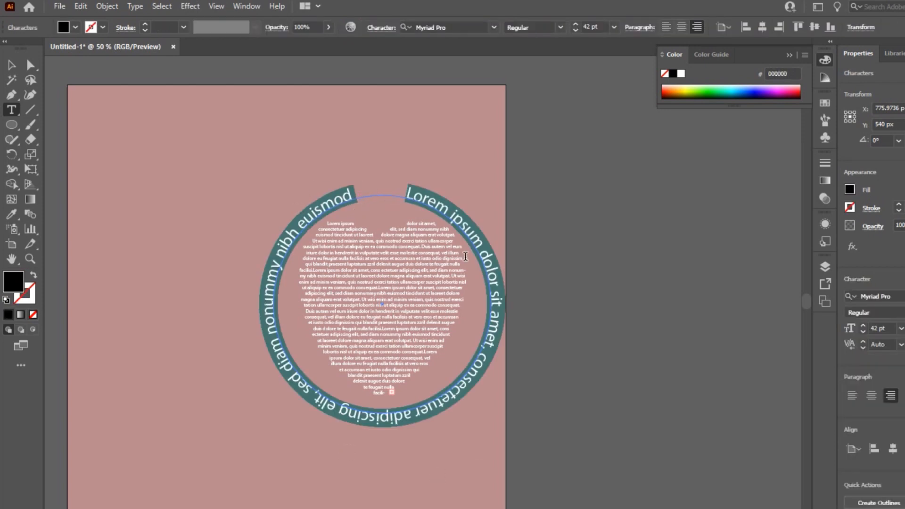
pyautogui.write('Life')
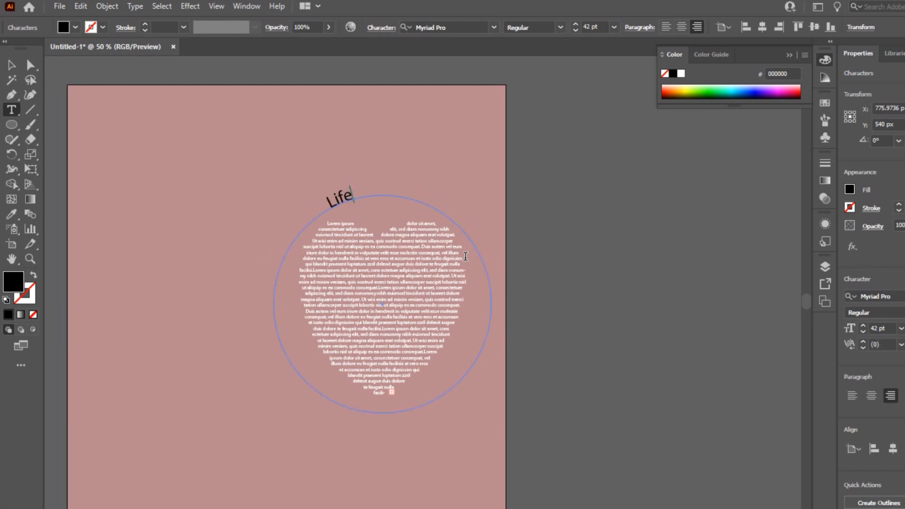
pyautogui.write(' is Lo')
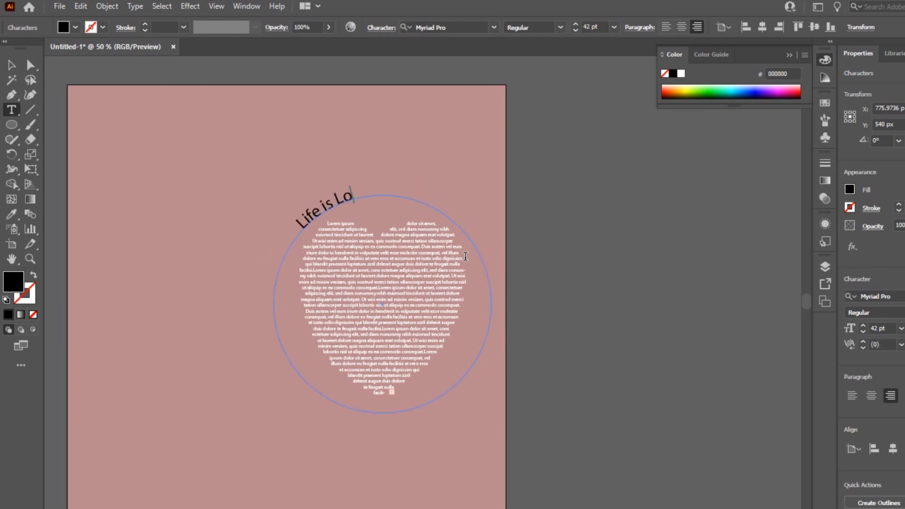
pyautogui.write('vely')
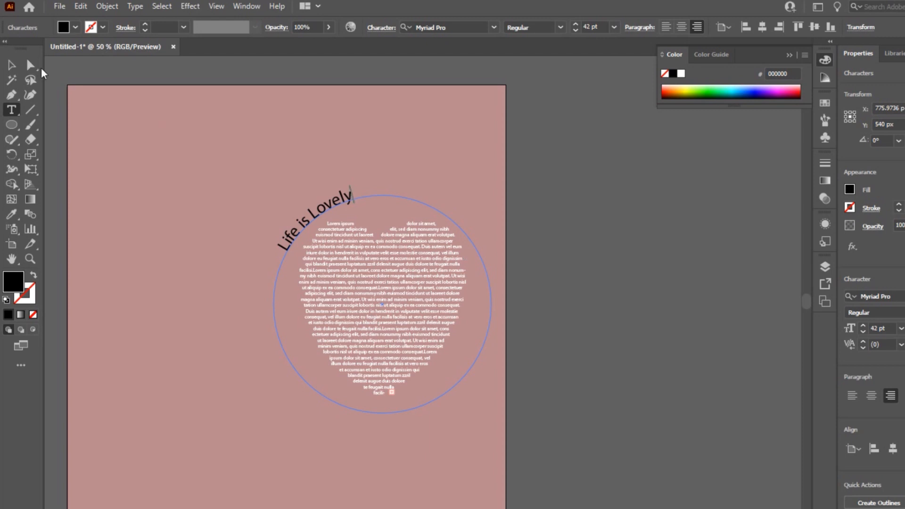
# - Move the path text's start bracket around the circle to just before the first letter of "Life is Lovely"
pyautogui.click(33, 67)
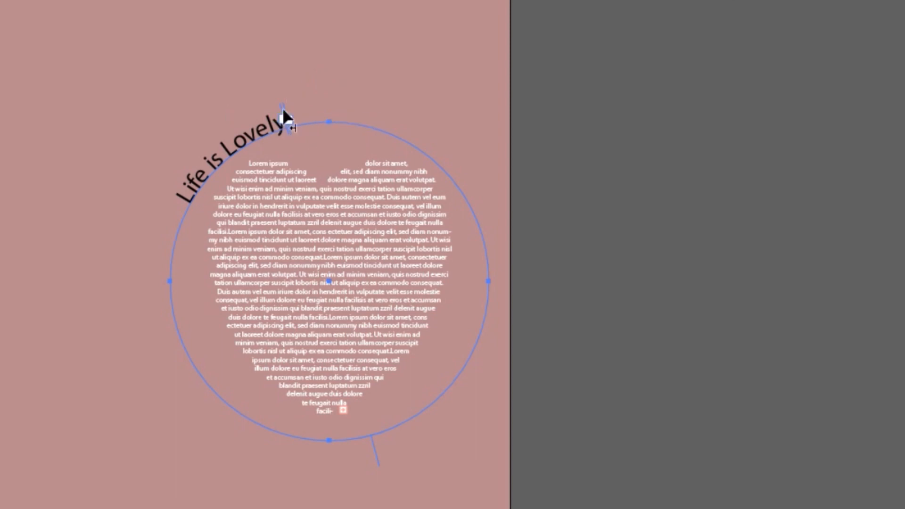
pyautogui.scroll(2, 272, 104)
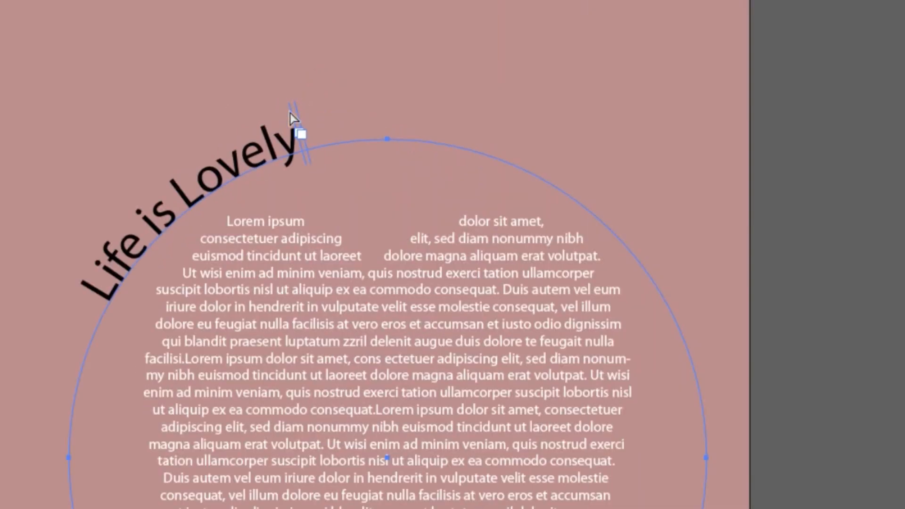
pyautogui.moveTo(297, 108); pyautogui.dragTo(344, 114)
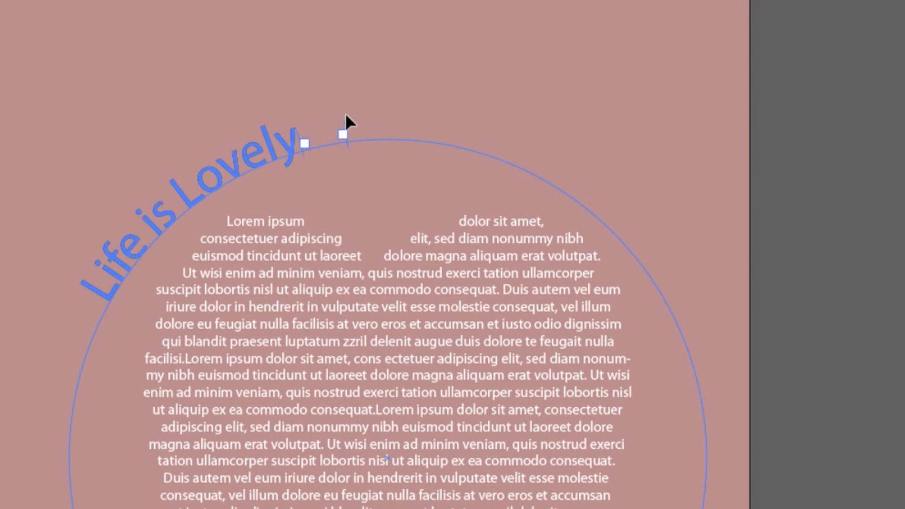
pyautogui.moveTo(346, 115); pyautogui.dragTo(85, 405)
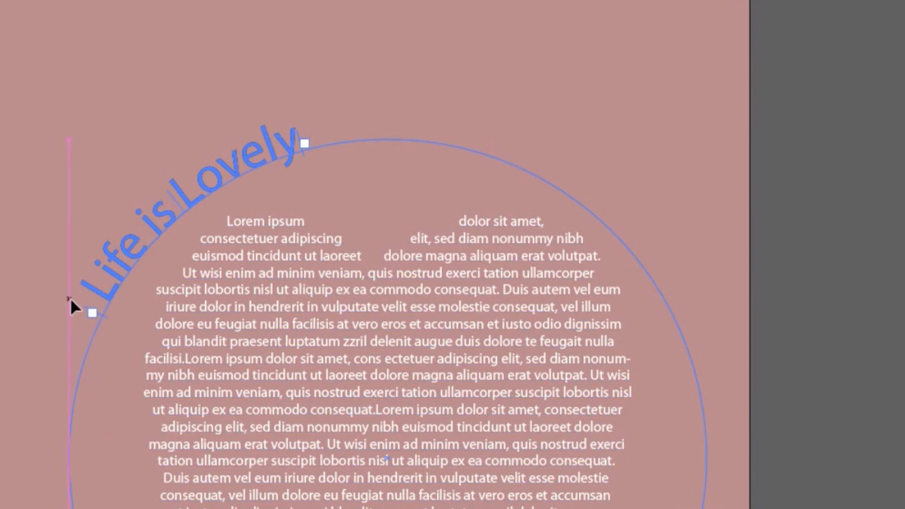
pyautogui.moveTo(70, 300); pyautogui.dragTo(72, 294)
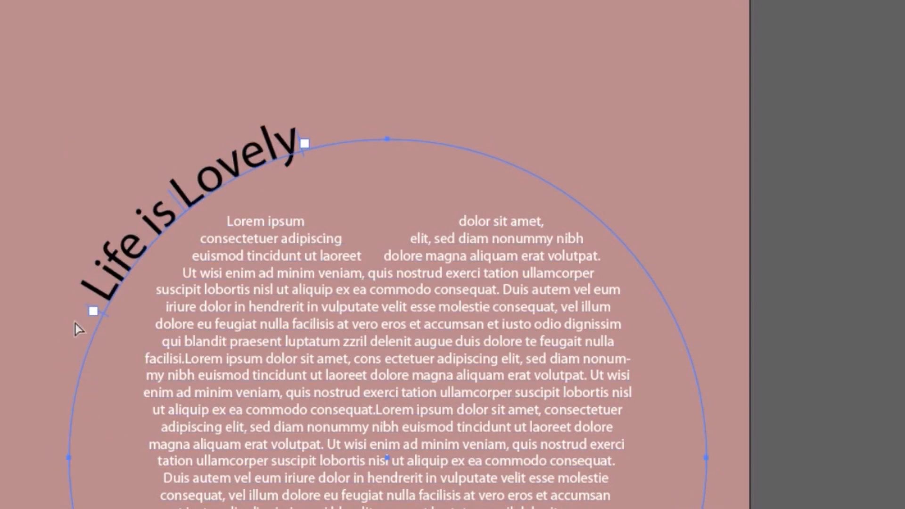
pyautogui.moveTo(88, 307); pyautogui.dragTo(144, 240)
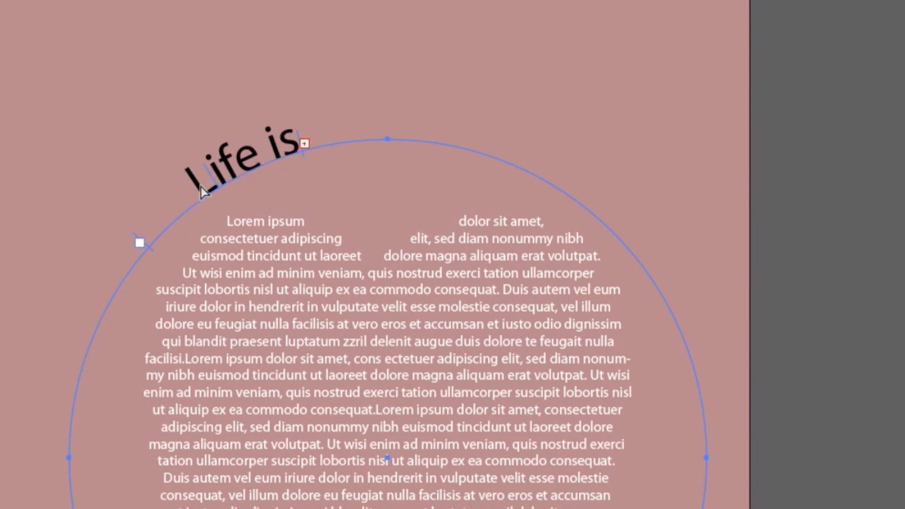
pyautogui.moveTo(134, 234); pyautogui.dragTo(103, 310)
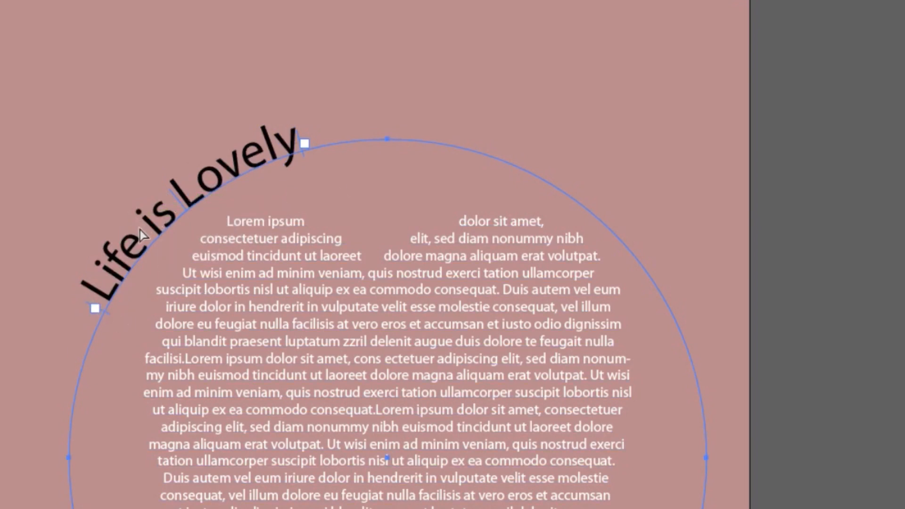
# - Slide "Life is Lovely" along the outside of the circle until it is centered at the top above the heart
pyautogui.scroll(-2, 374, 188)
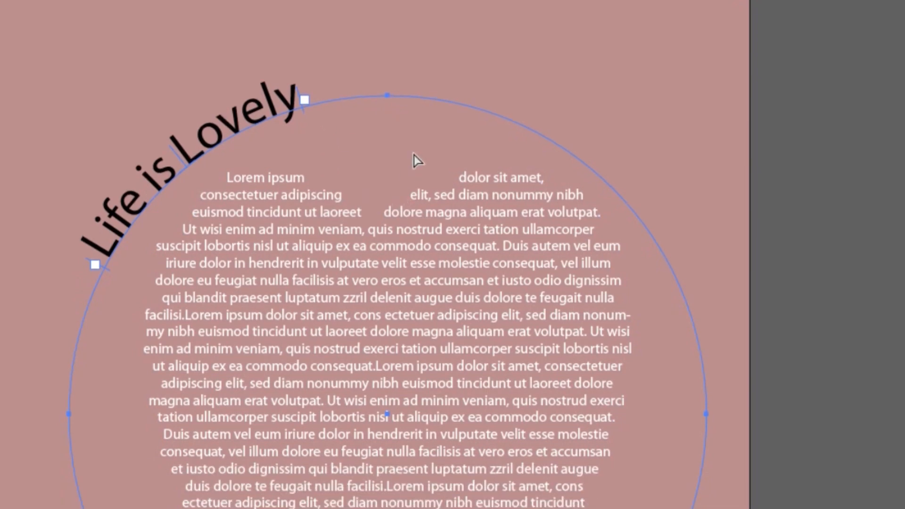
pyautogui.scroll(-2, 415, 156)
pyautogui.scroll(2, 295, 152)
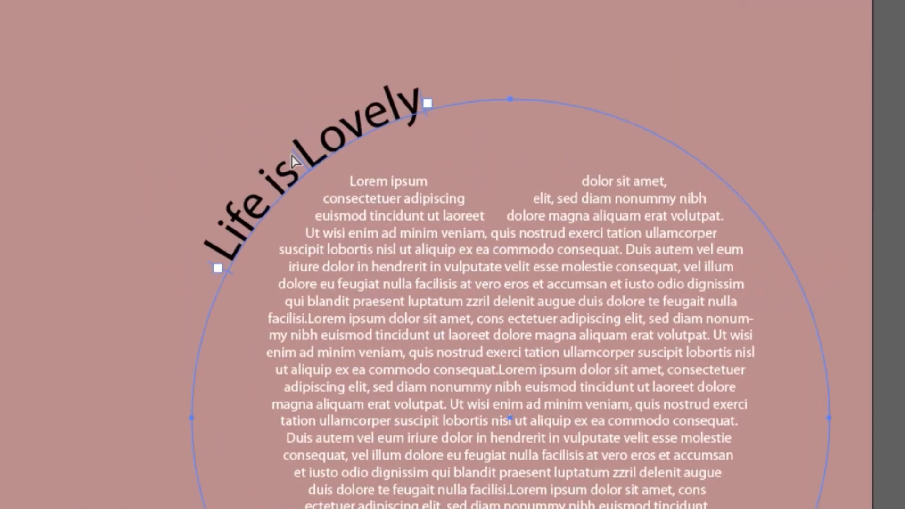
pyautogui.click(297, 158)
pyautogui.moveTo(297, 159); pyautogui.dragTo(509, 19)
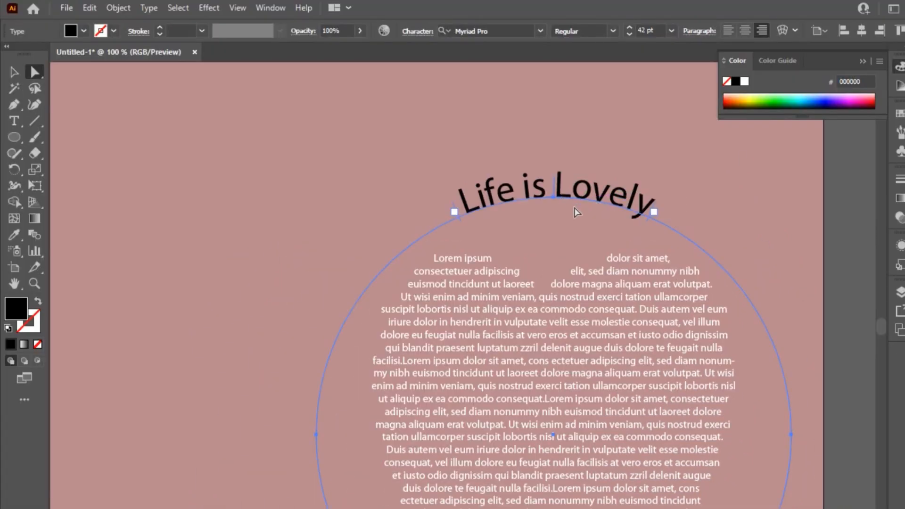
# - Duplicate the "Life is Lovely" circle text in place and rotate the copy so its text sits at the circle's bottom
pyautogui.click(14, 72)
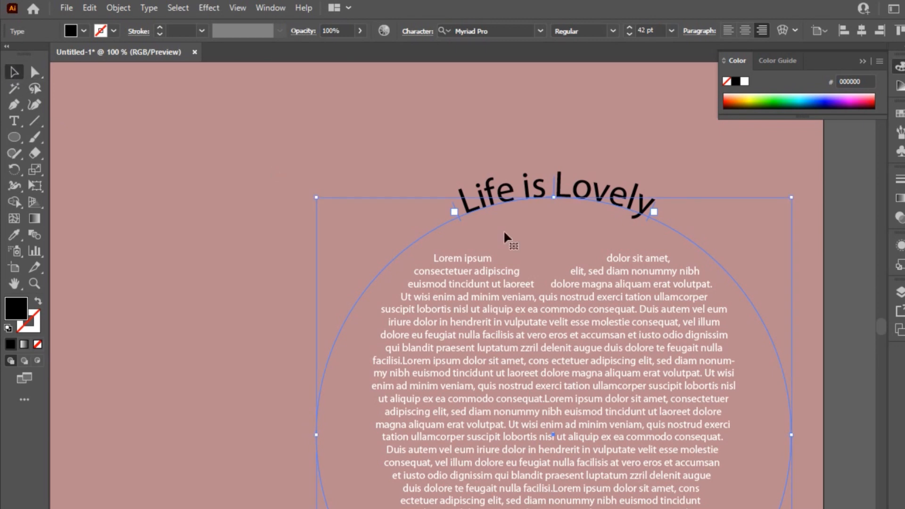
pyautogui.hotkey('ctrl', '-')
pyautogui.scroll(-1, 683, 241)
pyautogui.moveTo(785, 273); pyautogui.dragTo(697, 260)
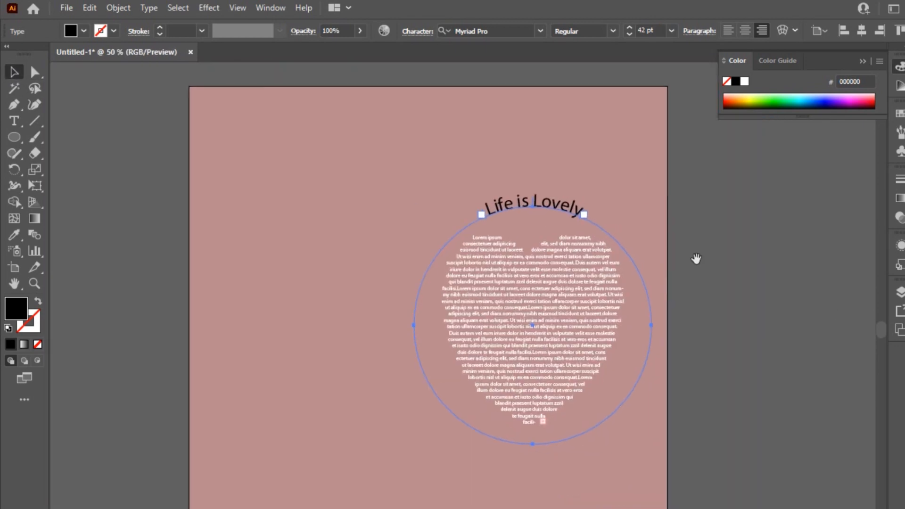
pyautogui.press('ctrl')
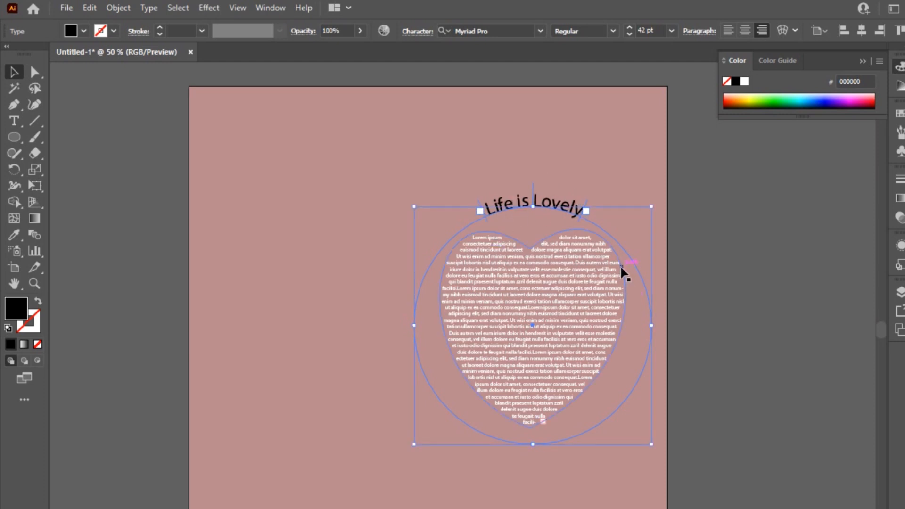
pyautogui.moveTo(663, 208); pyautogui.dragTo(394, 434)
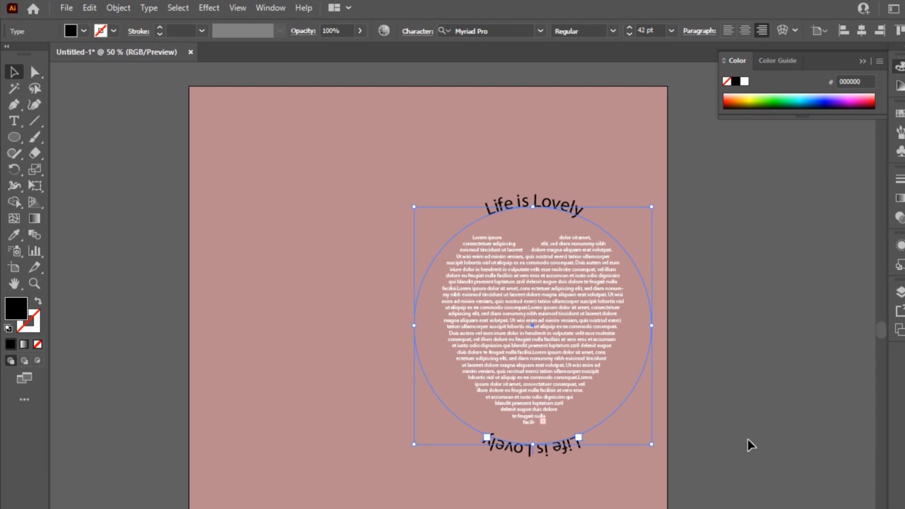
# - Replace the wording of the bottom circle text with "Stay Inspired"
pyautogui.doubleClick(556, 456)
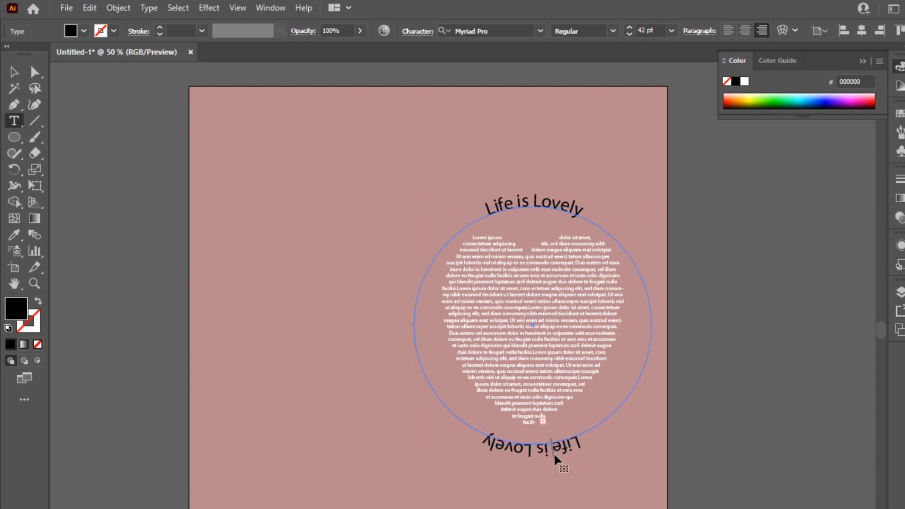
pyautogui.hotkey('ctrl', 'a')
pyautogui.write('Stay ')
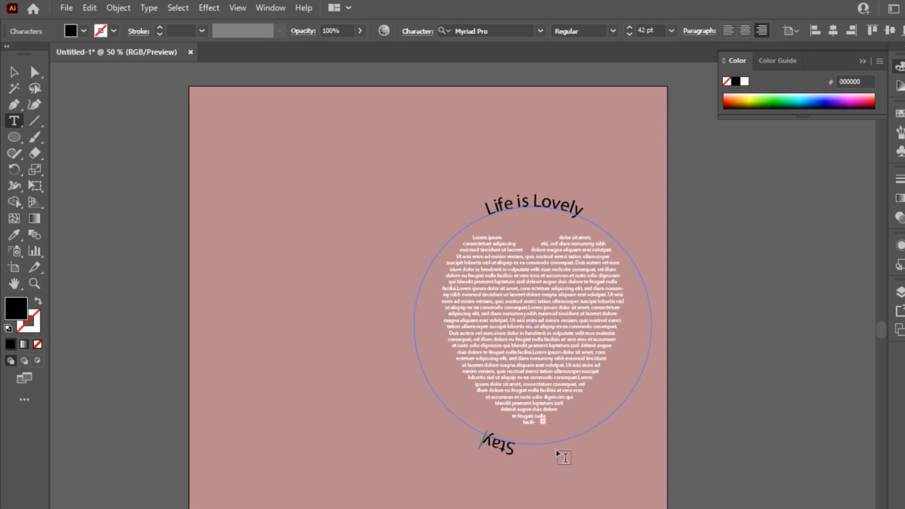
pyautogui.write('Inspired')
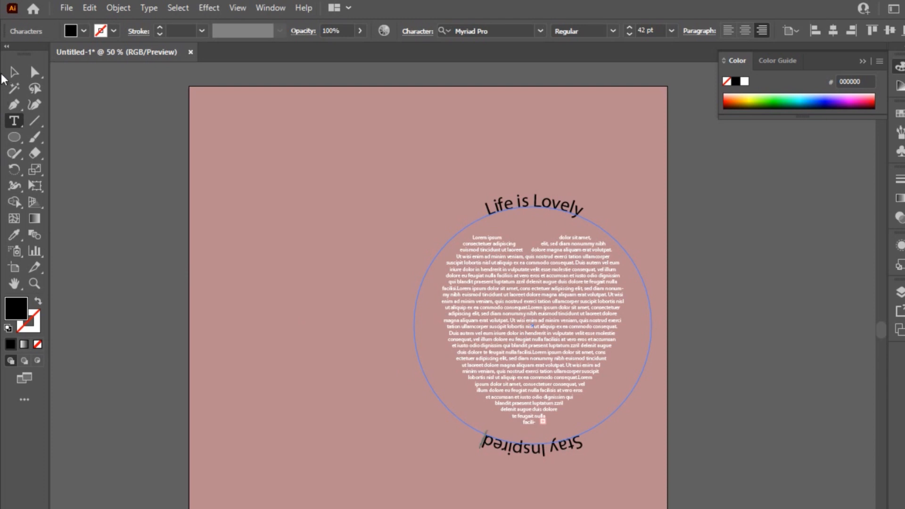
pyautogui.click(14, 73)
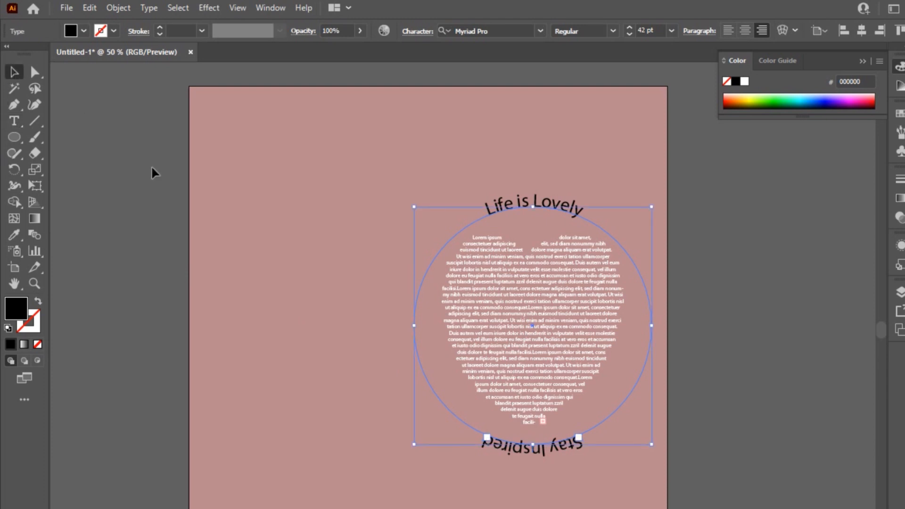
# - Enable Flip and Preview in the Type on a Path Options for the "Stay Inspired" text
pyautogui.click(570, 466)
pyautogui.click(567, 456)
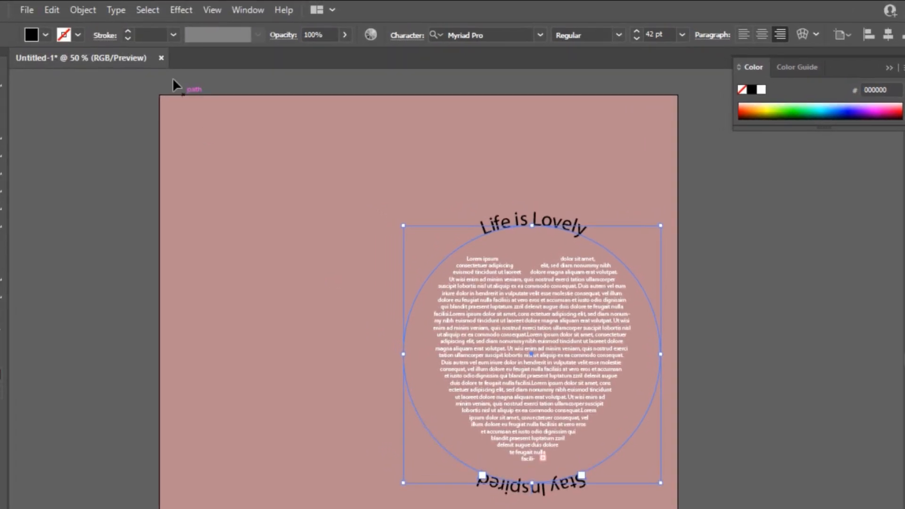
pyautogui.click(116, 9)
pyautogui.moveTo(148, 9)
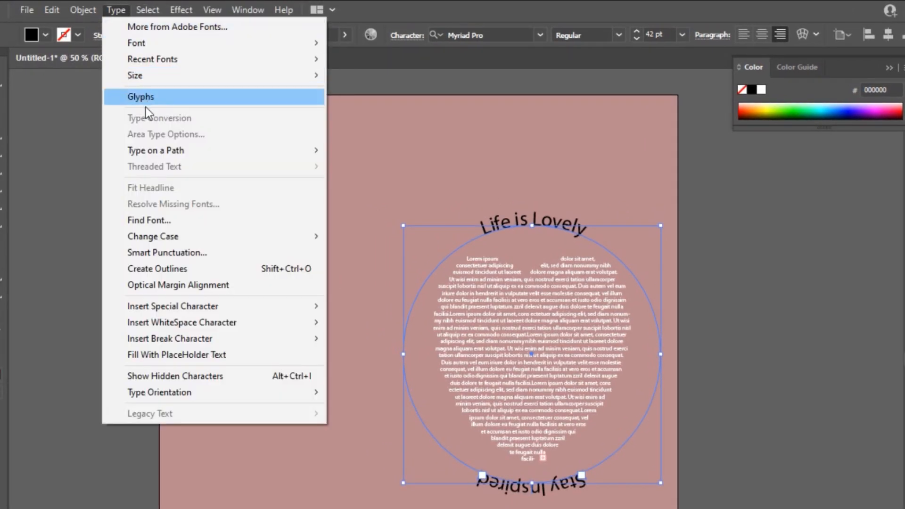
pyautogui.moveTo(160, 151)
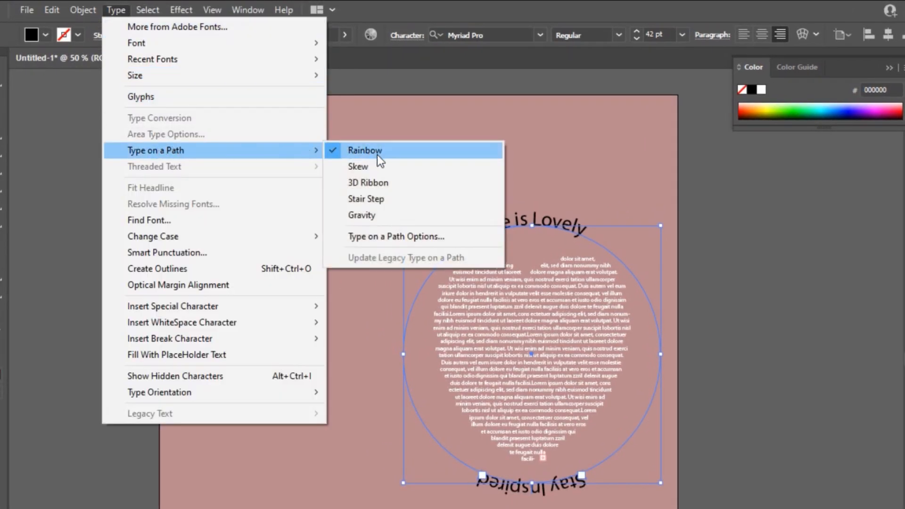
pyautogui.click(395, 239)
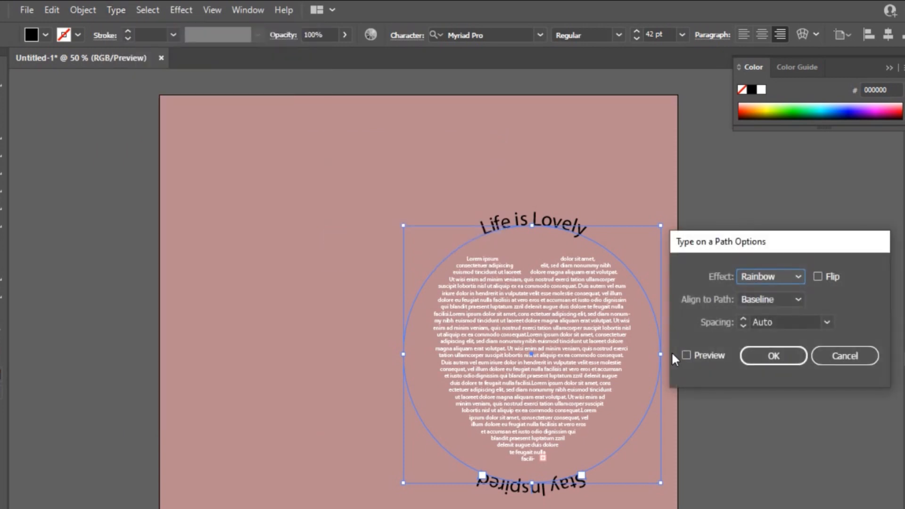
pyautogui.click(818, 276)
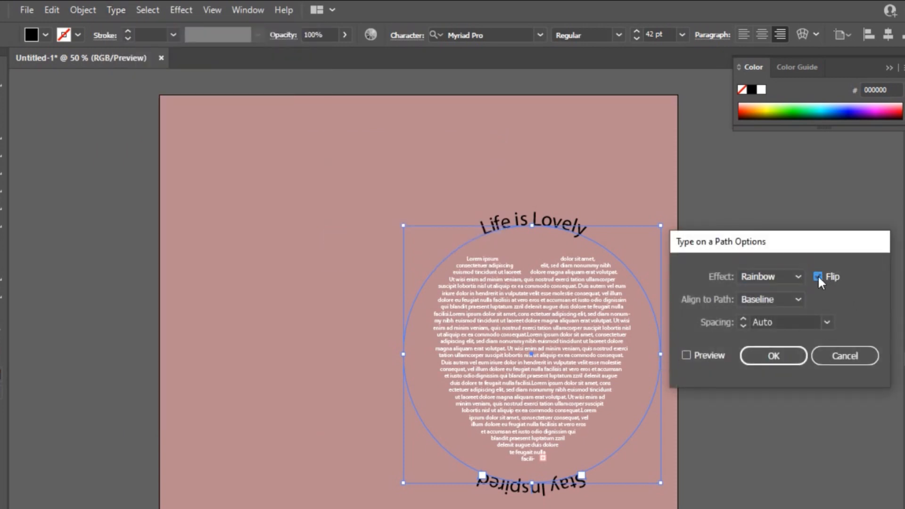
pyautogui.click(687, 355)
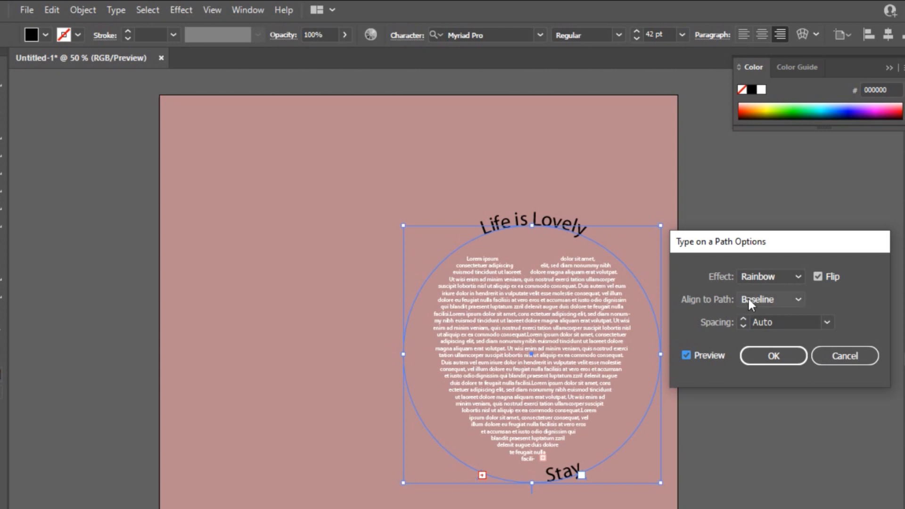
# - Try the Ascender, Descender, Center and Baseline path alignments on the "Stay Inspired" text
pyautogui.click(799, 300)
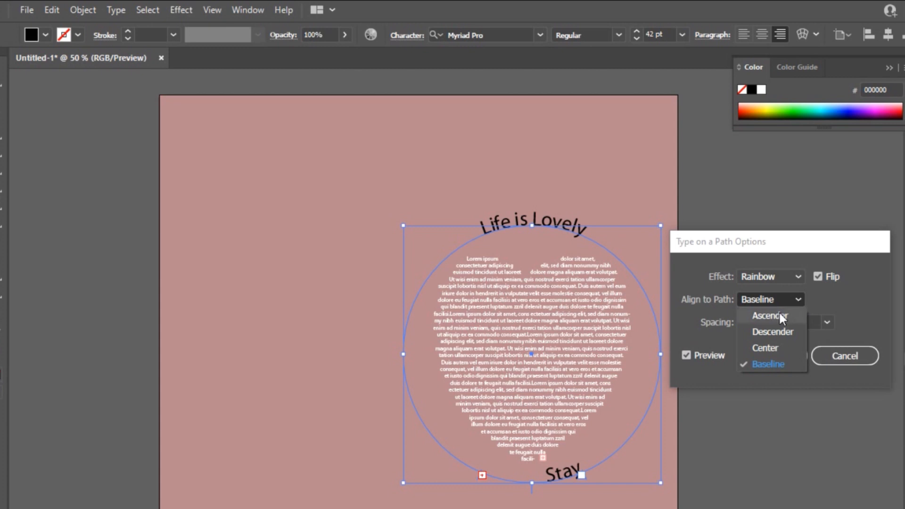
pyautogui.click(780, 312)
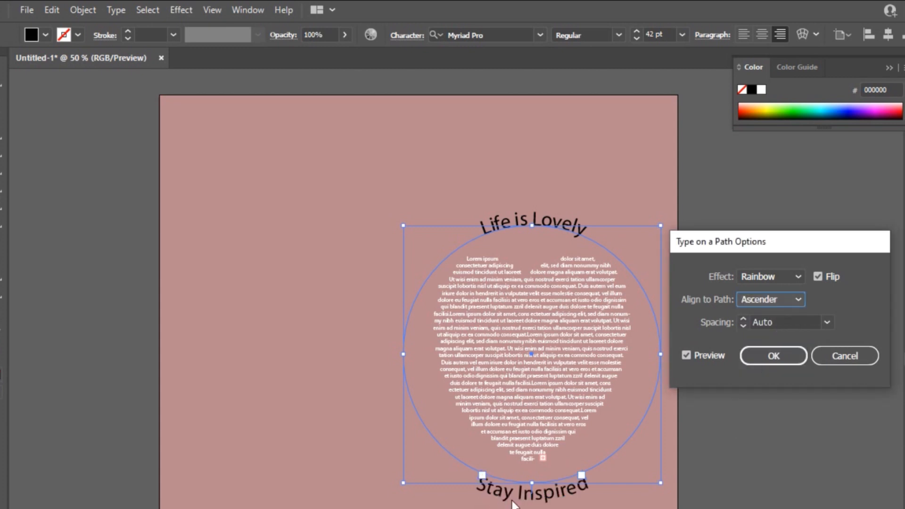
pyautogui.click(771, 299)
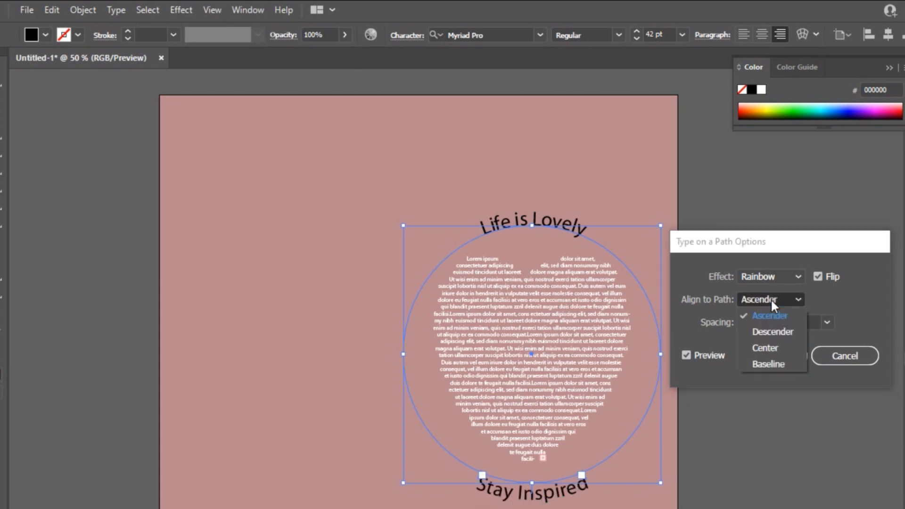
pyautogui.click(777, 330)
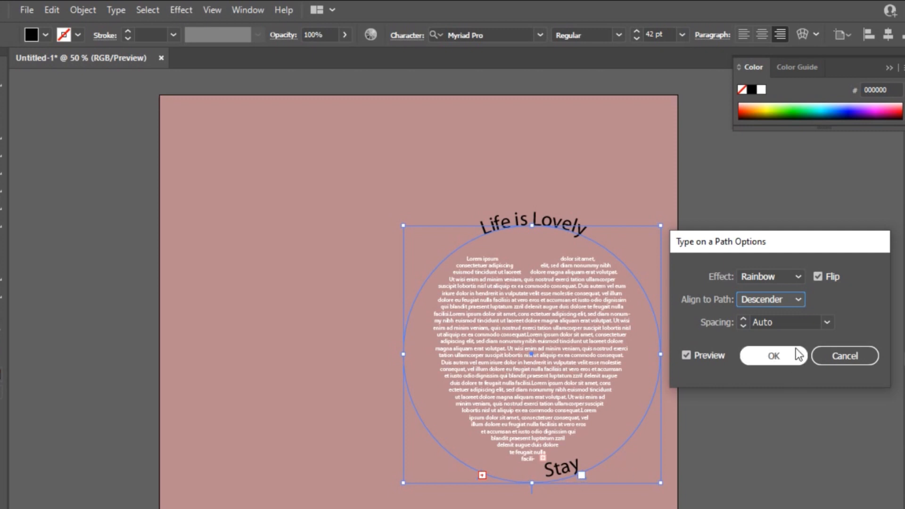
pyautogui.click(782, 300)
pyautogui.click(773, 348)
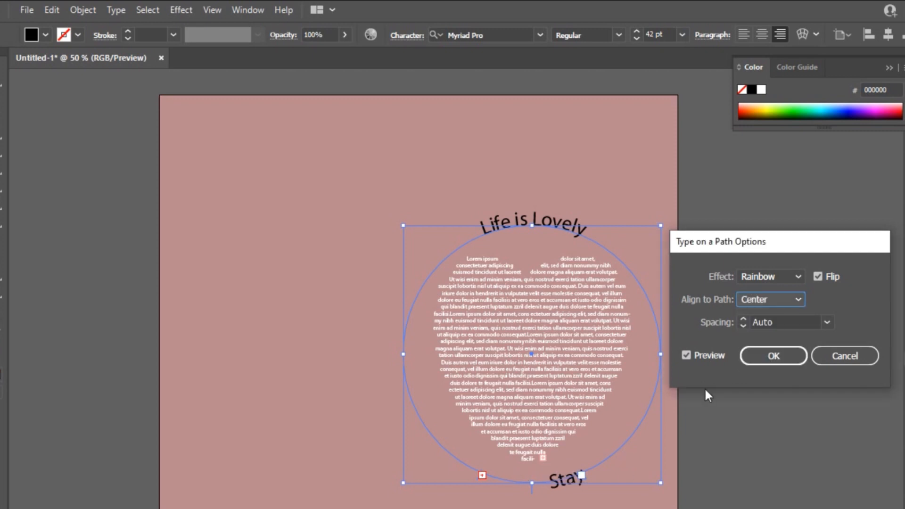
pyautogui.click(776, 301)
pyautogui.click(771, 368)
pyautogui.click(780, 302)
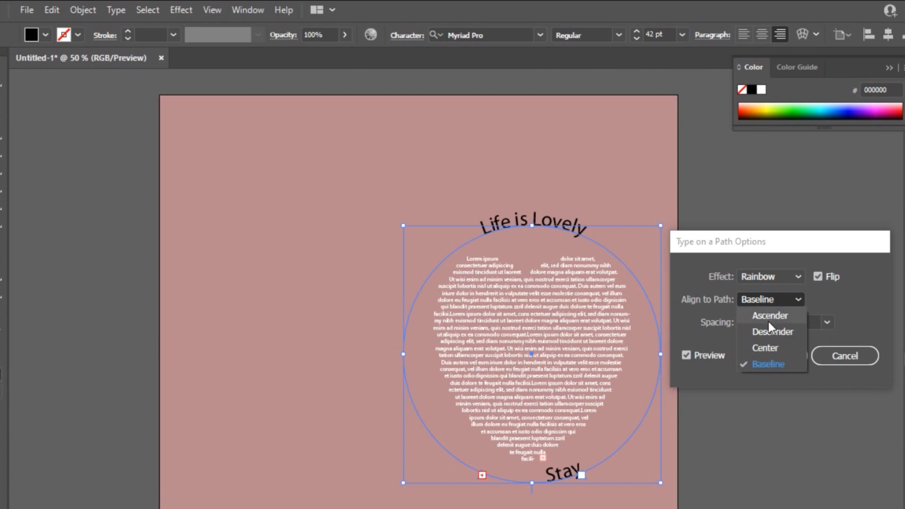
pyautogui.press('Escape')
pyautogui.click(775, 333)
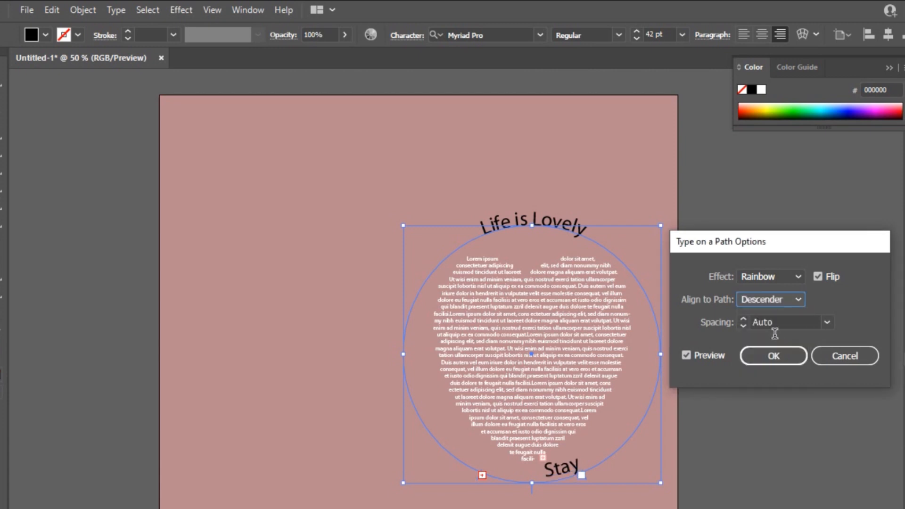
pyautogui.click(779, 301)
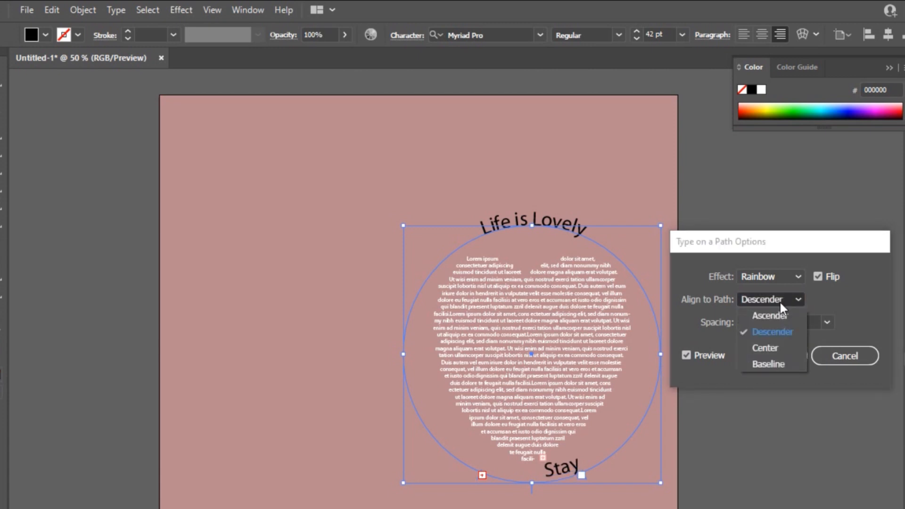
pyautogui.click(769, 364)
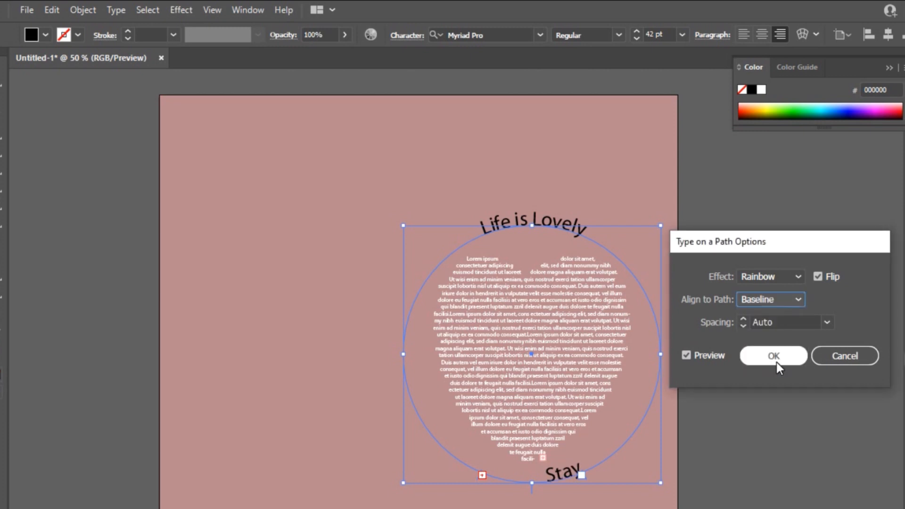
# - Align the "Stay Inspired" text to its path by Ascender, apply the path options and deselect the text
pyautogui.click(772, 298)
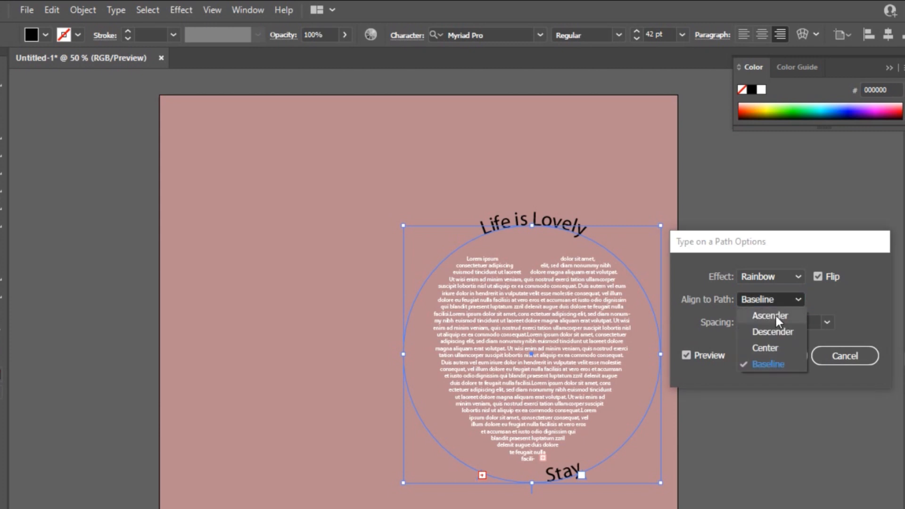
pyautogui.click(776, 314)
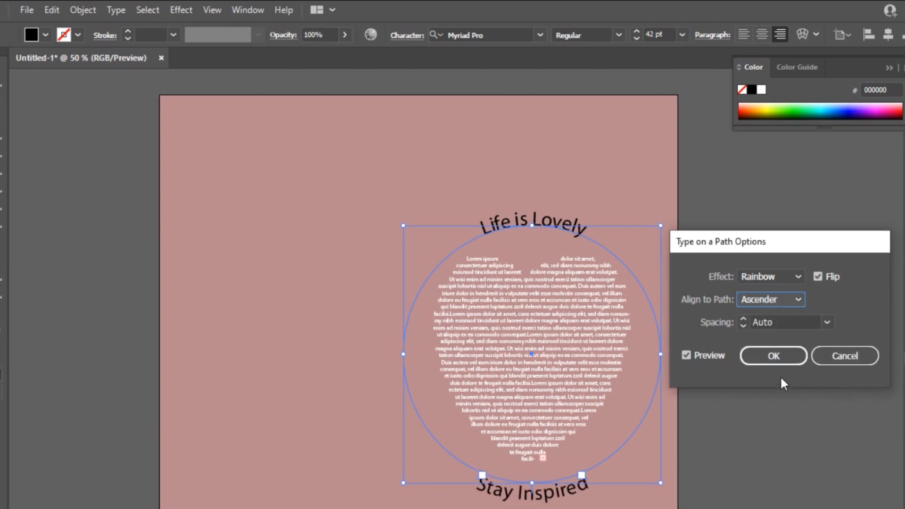
pyautogui.click(782, 355)
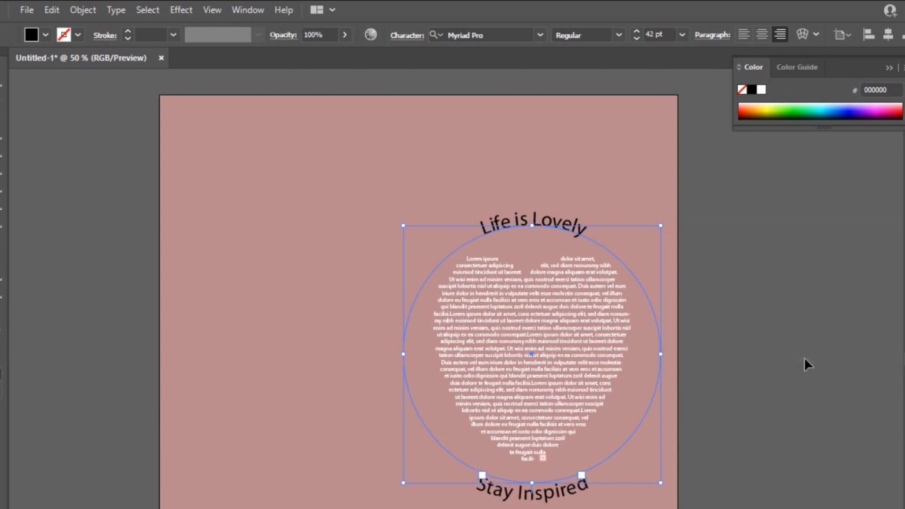
pyautogui.click(766, 394)
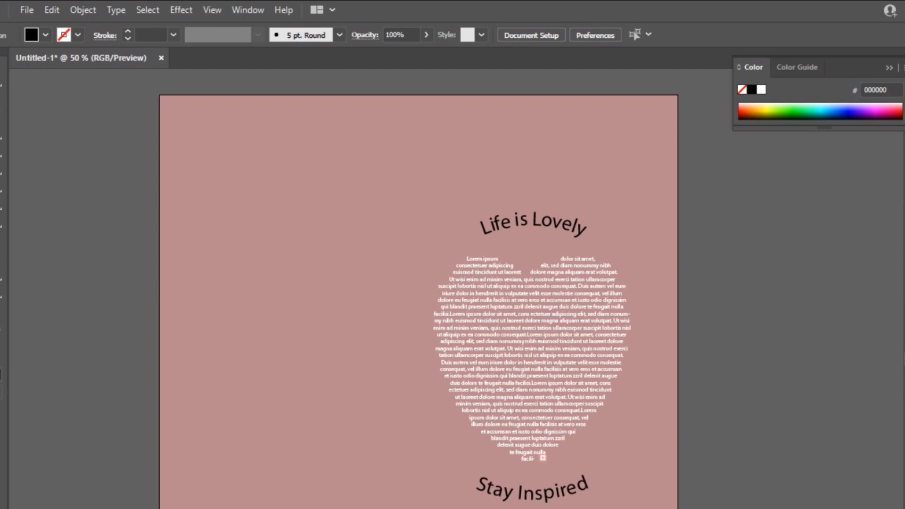
# - Change the font of the whole "Life is Lovely" text to Oswald Bold
pyautogui.click(542, 228)
pyautogui.tripleClick(544, 222)
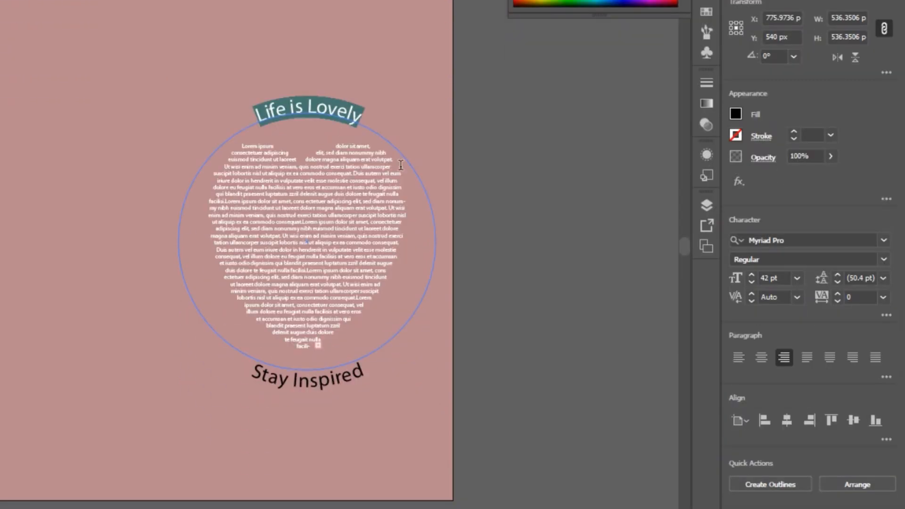
pyautogui.click(778, 241)
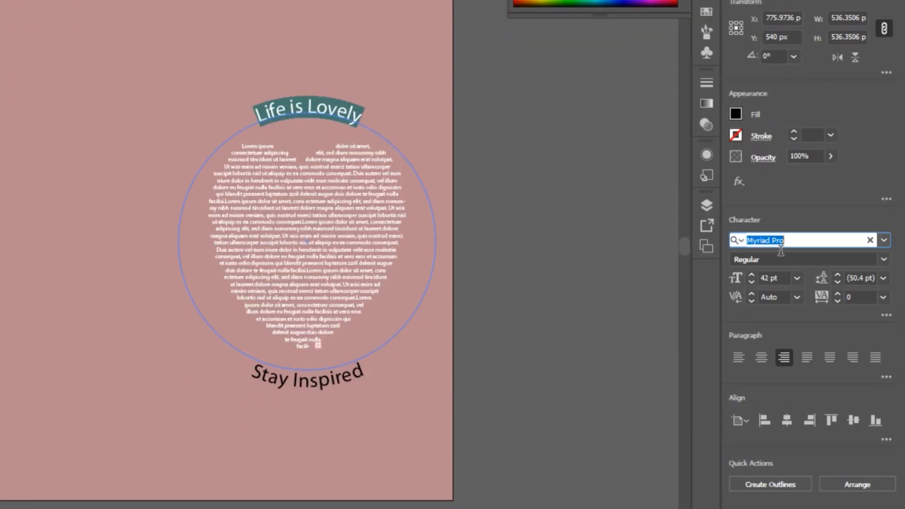
pyautogui.write('Osw')
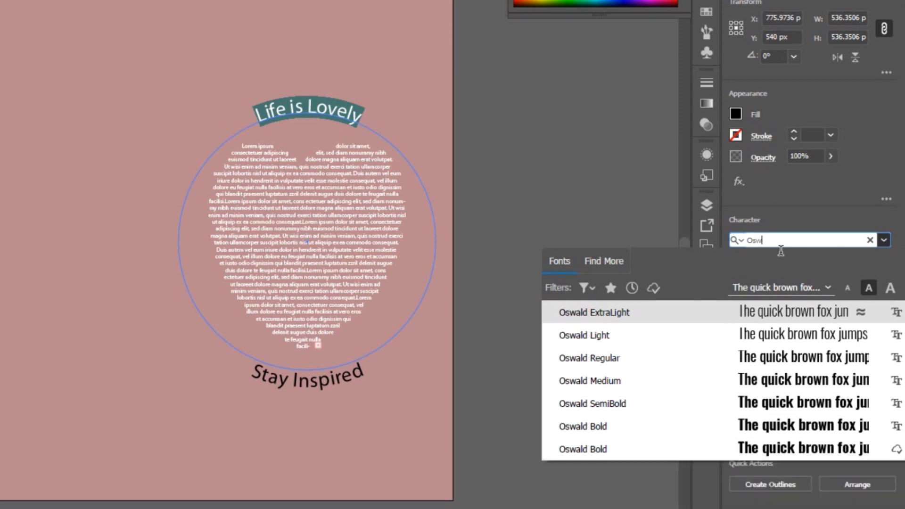
pyautogui.click(721, 429)
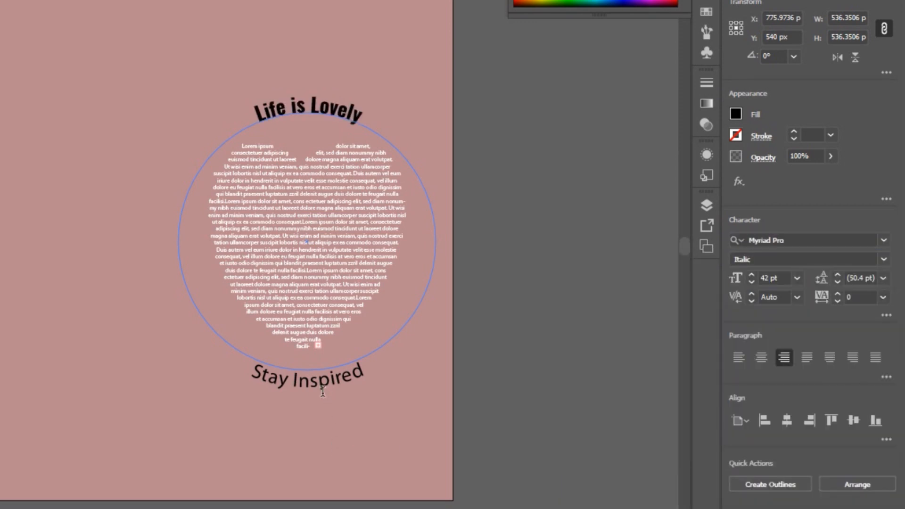
# - Copy the type style of "Life is Lovely" onto the full "Stay Inspired" text with the Eyedropper, then deselect
pyautogui.doubleClick(318, 392)
pyautogui.click(318, 393)
pyautogui.hotkey('ctrl', 'a')
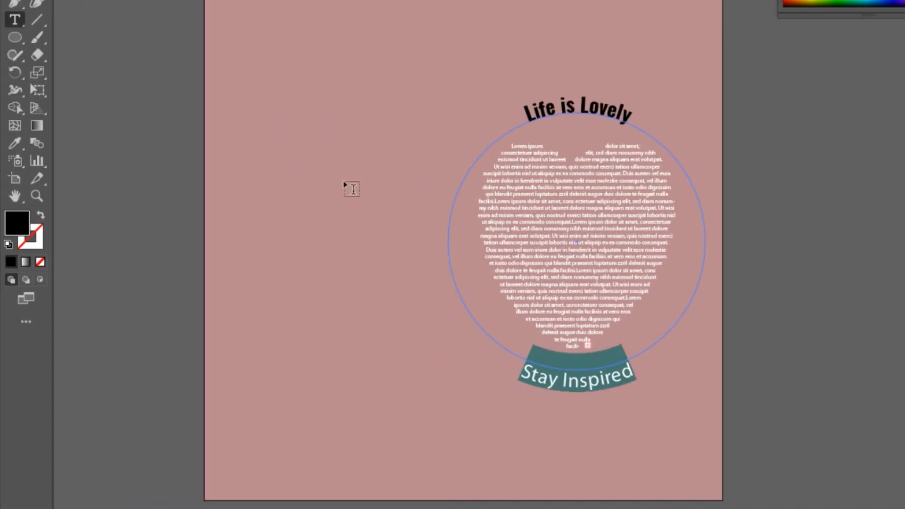
pyautogui.click(14, 143)
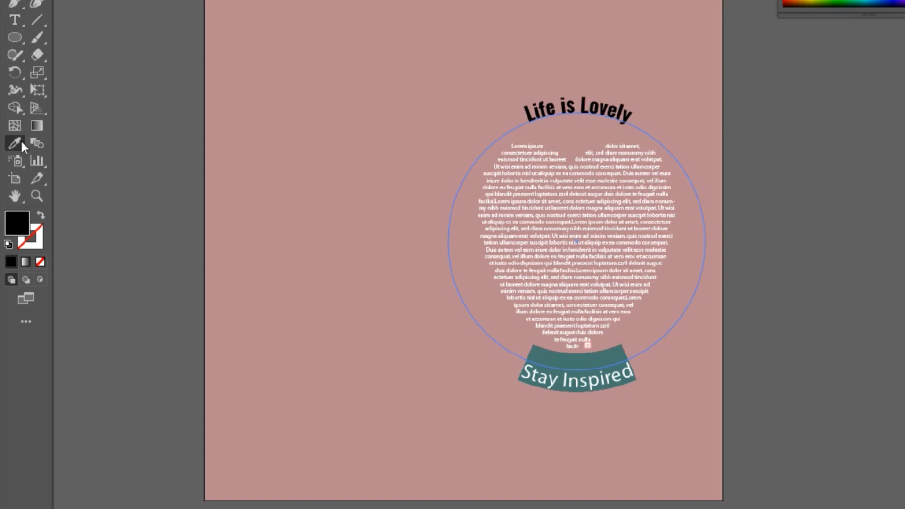
pyautogui.click(587, 116)
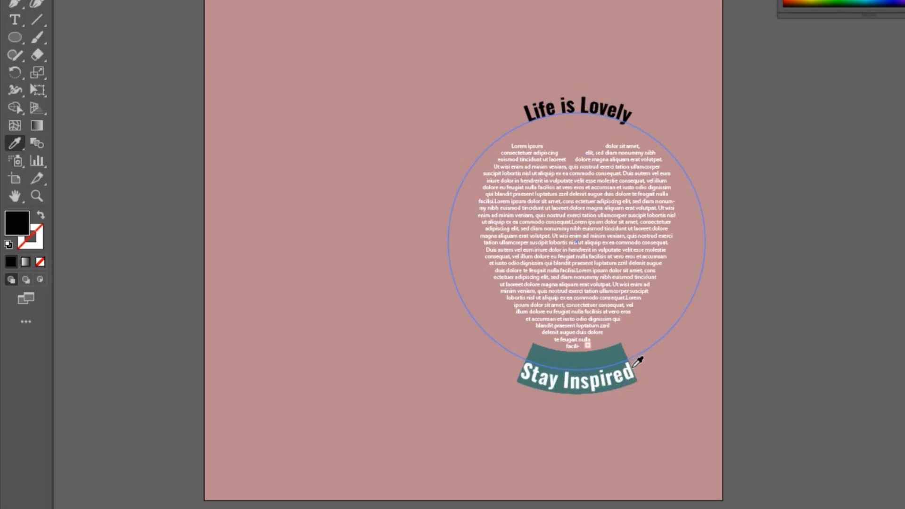
pyautogui.click(16, 27)
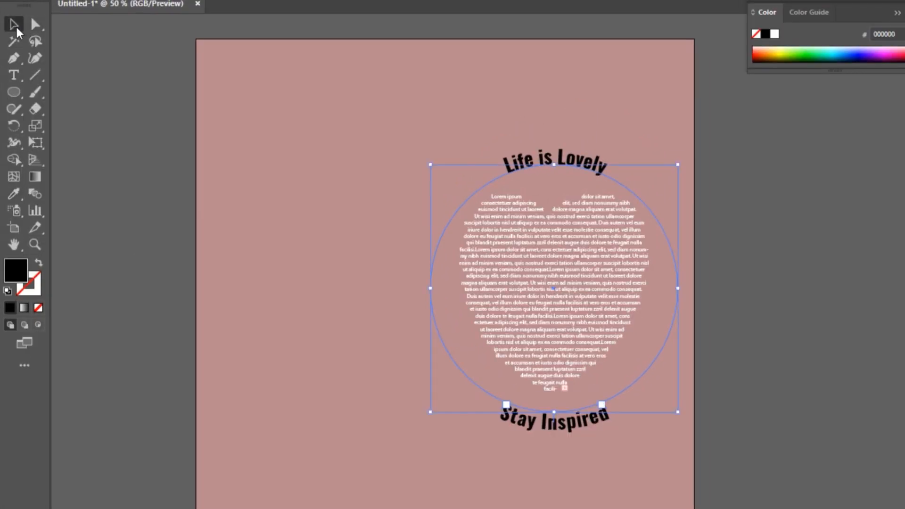
pyautogui.click(785, 322)
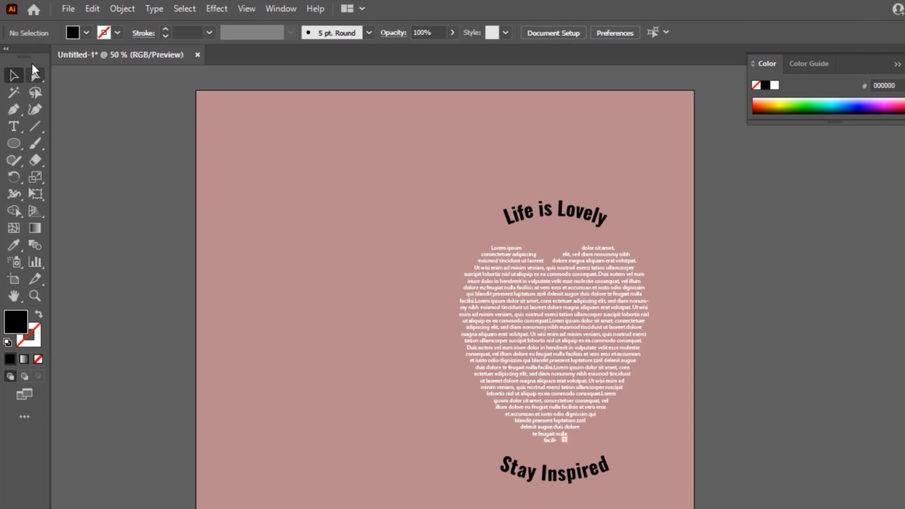
# - Place the Photo image from the Type Tool folder as a linked file over the artboard's upper left area
pyautogui.click(68, 8)
pyautogui.click(140, 269)
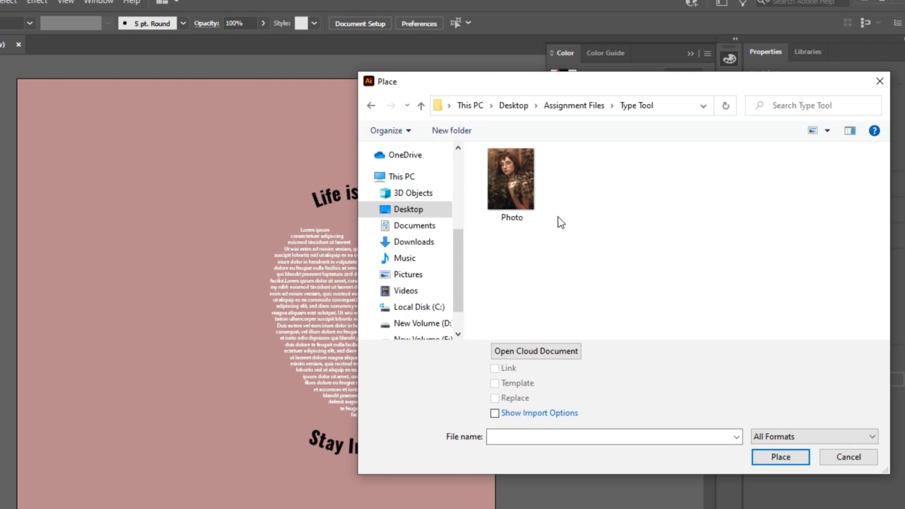
pyautogui.click(530, 204)
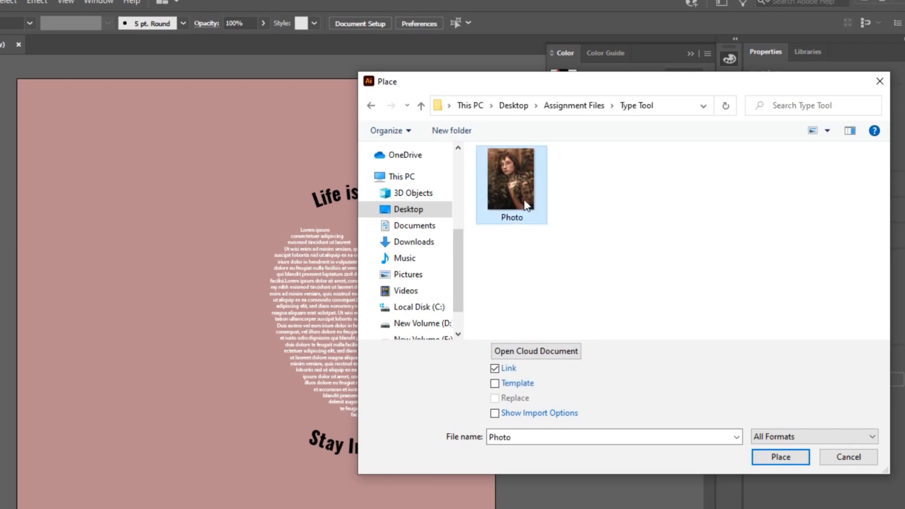
pyautogui.click(780, 460)
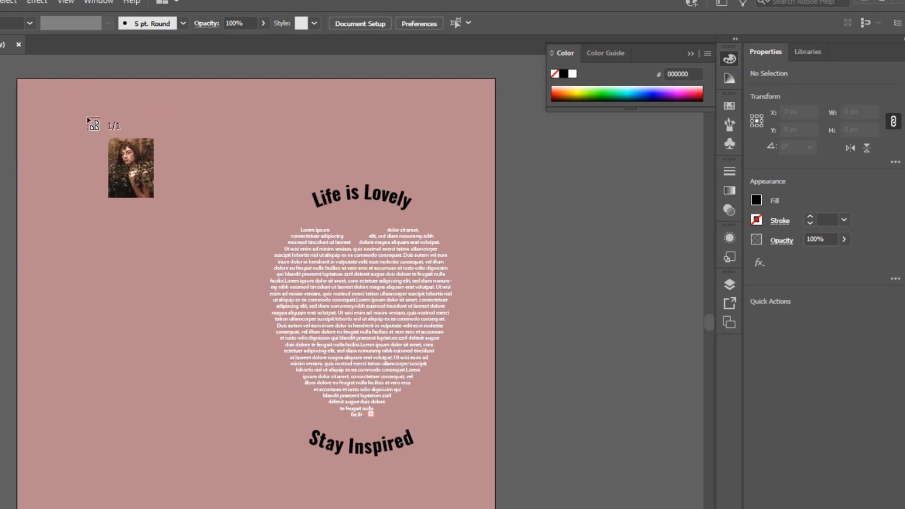
pyautogui.moveTo(17, 79); pyautogui.dragTo(263, 500)
pyautogui.moveTo(262, 402); pyautogui.dragTo(254, 389)
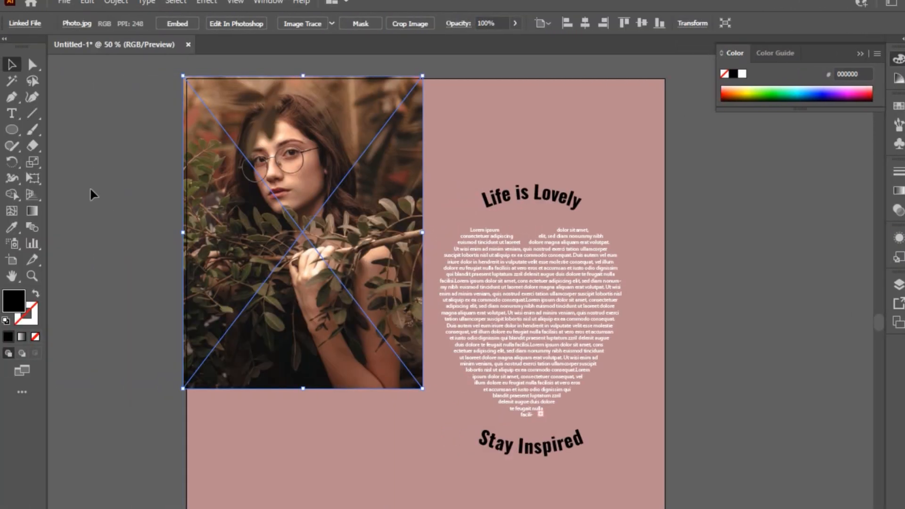
# - Enlarge the photo to about 846 by 1105 px and position it to cover the artboard's left side from top to bottom
pyautogui.scroll(-1, 612, 363)
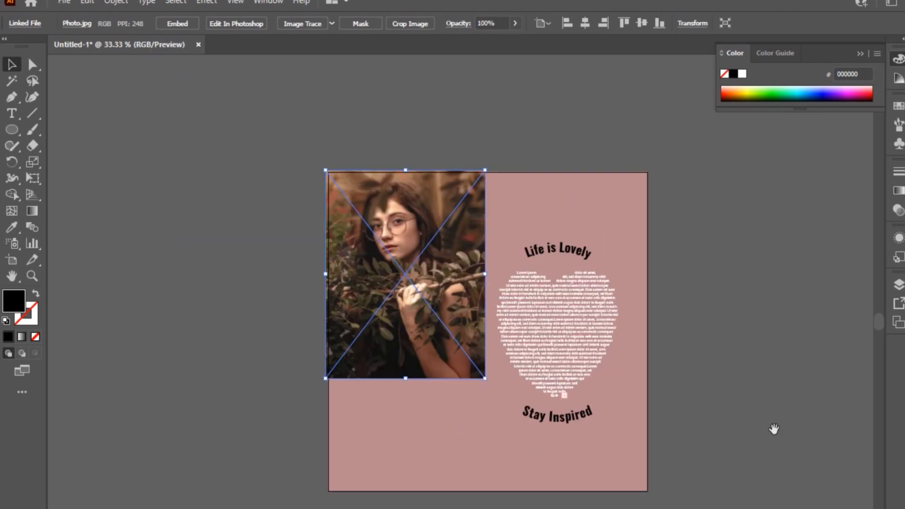
pyautogui.moveTo(774, 429); pyautogui.dragTo(784, 380)
pyautogui.moveTo(426, 276); pyautogui.dragTo(413, 293)
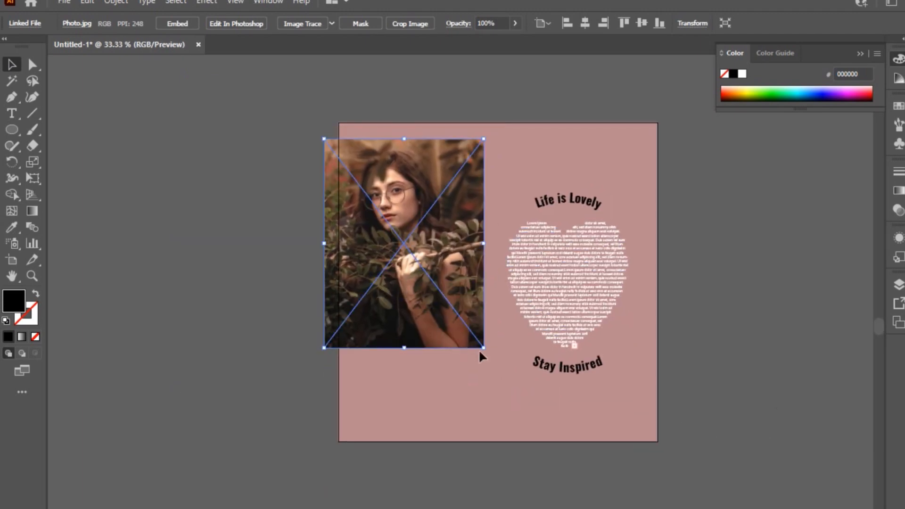
pyautogui.moveTo(482, 350); pyautogui.dragTo(581, 487)
pyautogui.moveTo(476, 394)
pyautogui.mouseDown()
pyautogui.moveTo(457, 377)
pyautogui.moveTo(401, 374)
pyautogui.moveTo(462, 378)
pyautogui.moveTo(478, 391)
pyautogui.mouseUp()
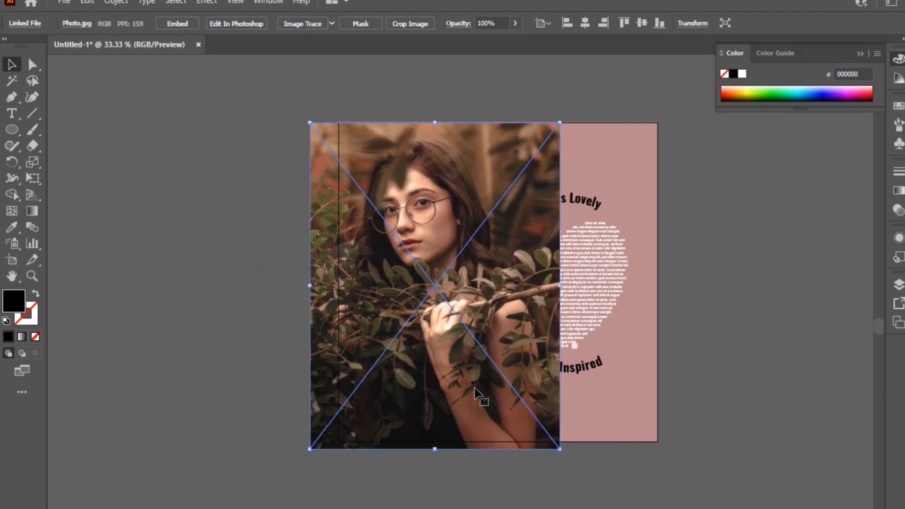
# - Draw a full-height rectangle about 508 by 1080 px over the photo, starting at the artboard's top-left corner
pyautogui.click(13, 132)
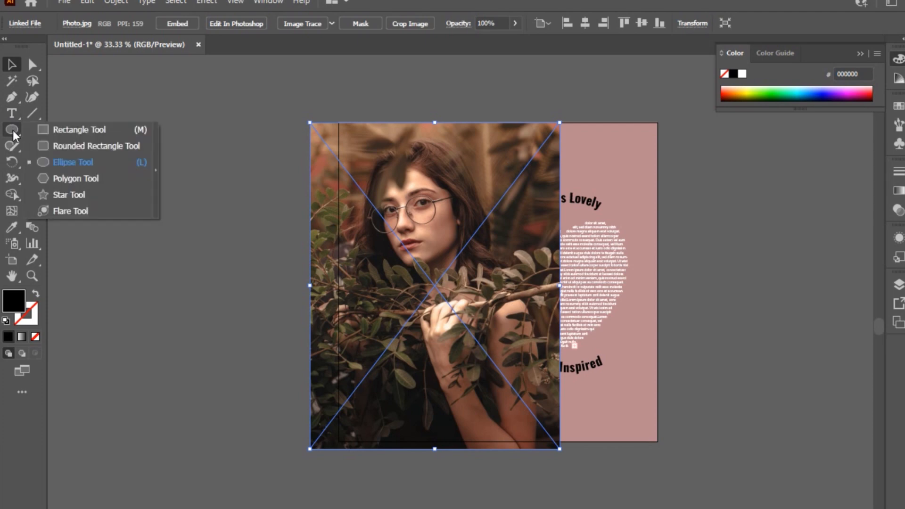
pyautogui.click(59, 129)
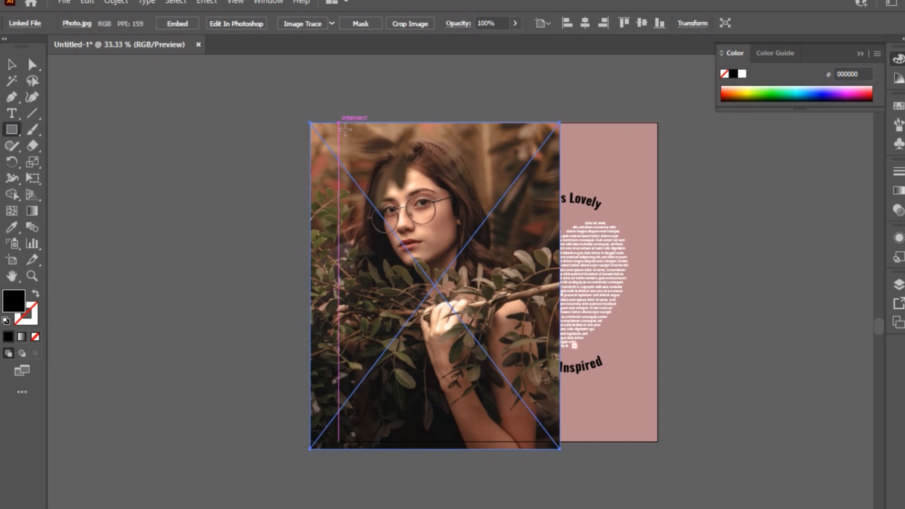
pyautogui.moveTo(340, 124); pyautogui.dragTo(488, 441)
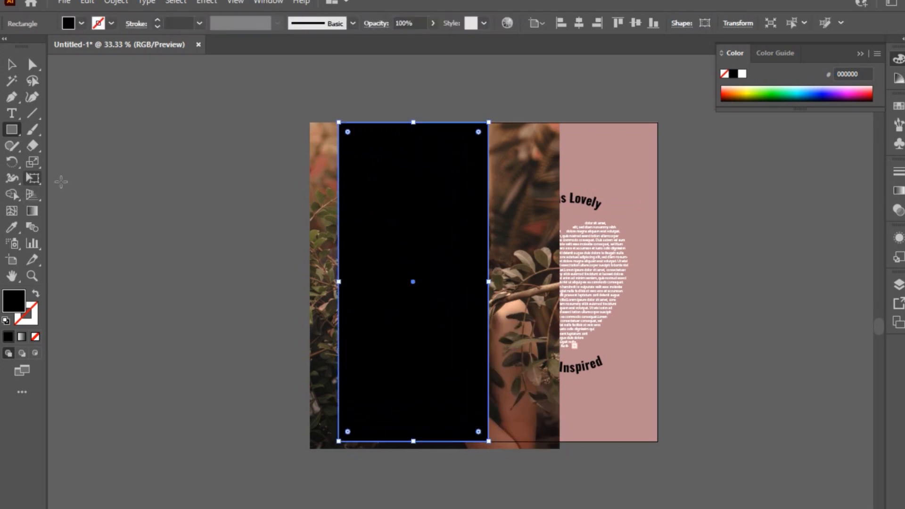
# - Make a clipping mask from the black rectangle and the photo so the image is cropped to the rectangle
pyautogui.click(12, 64)
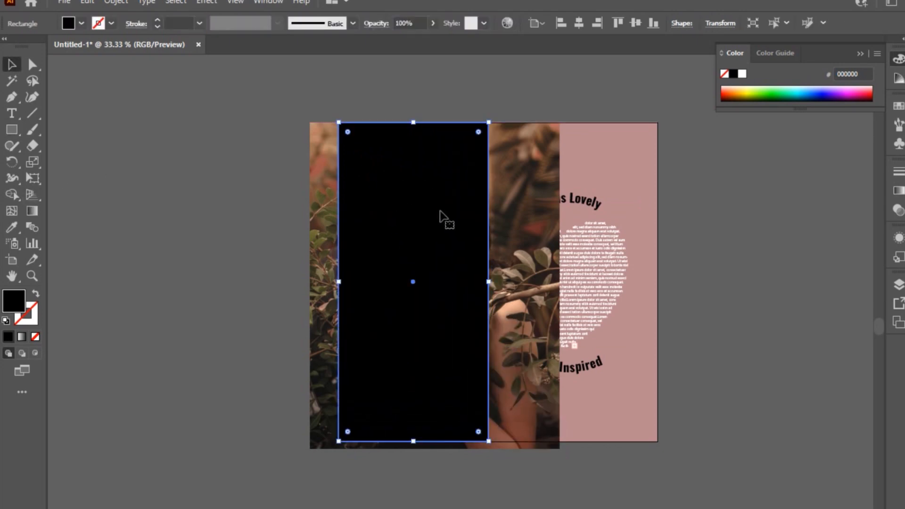
pyautogui.keyDown('shift'); pyautogui.click(322, 212); pyautogui.keyUp('shift')
pyautogui.rightClick(386, 226)
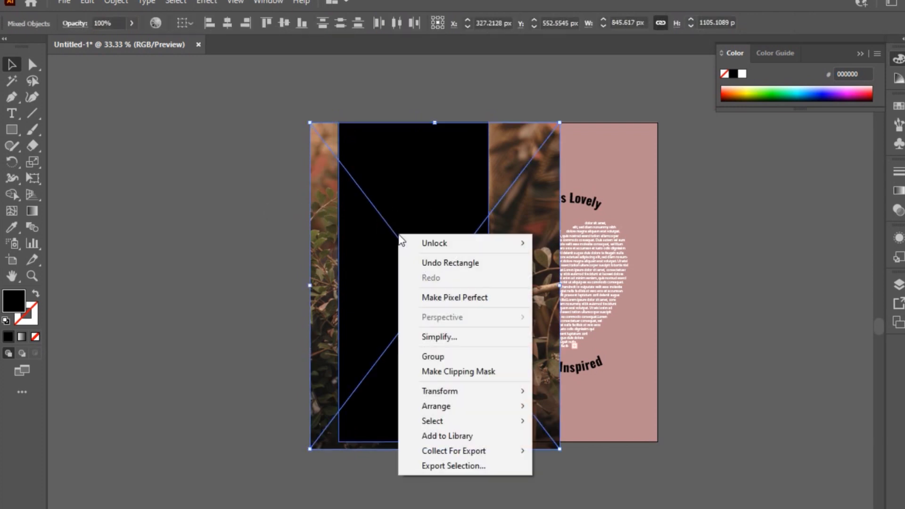
pyautogui.click(474, 371)
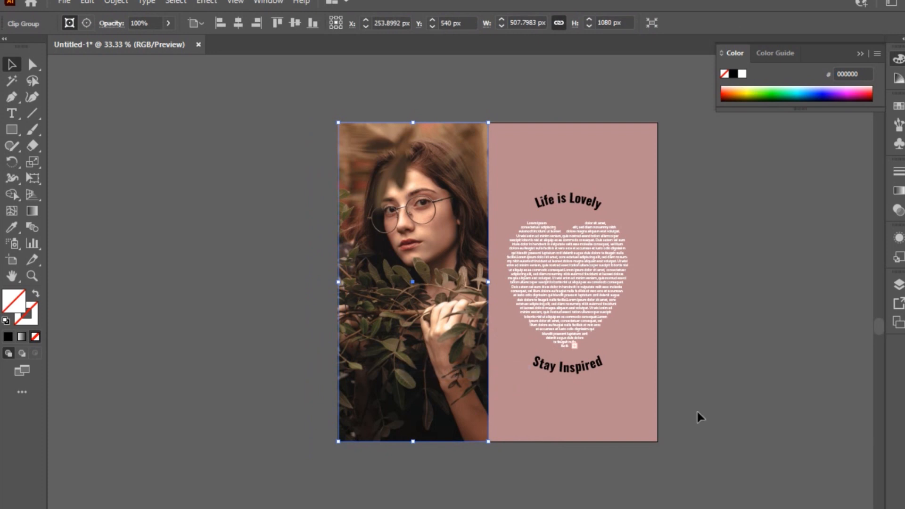
# - Add the vertical point text "LOVE" near the artboard's top, on the seam between the photo and the pink background
pyautogui.click(710, 347)
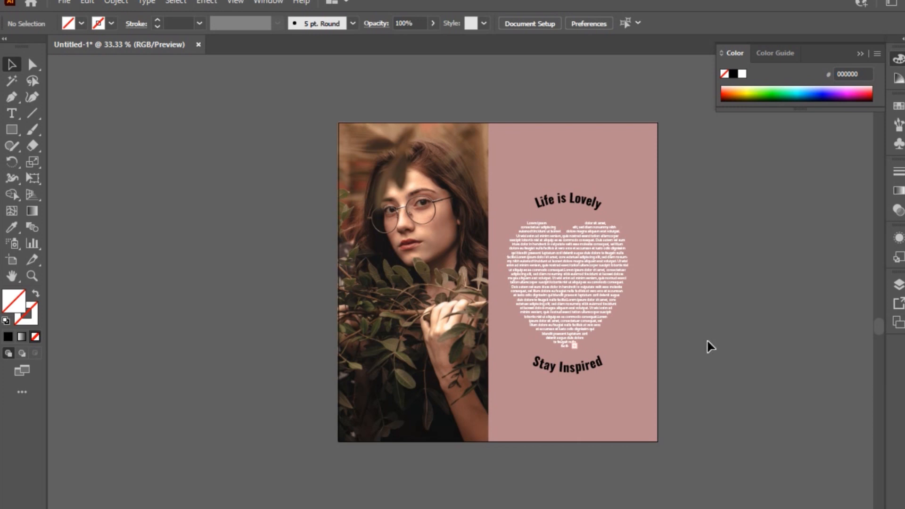
pyautogui.rightClick(18, 117)
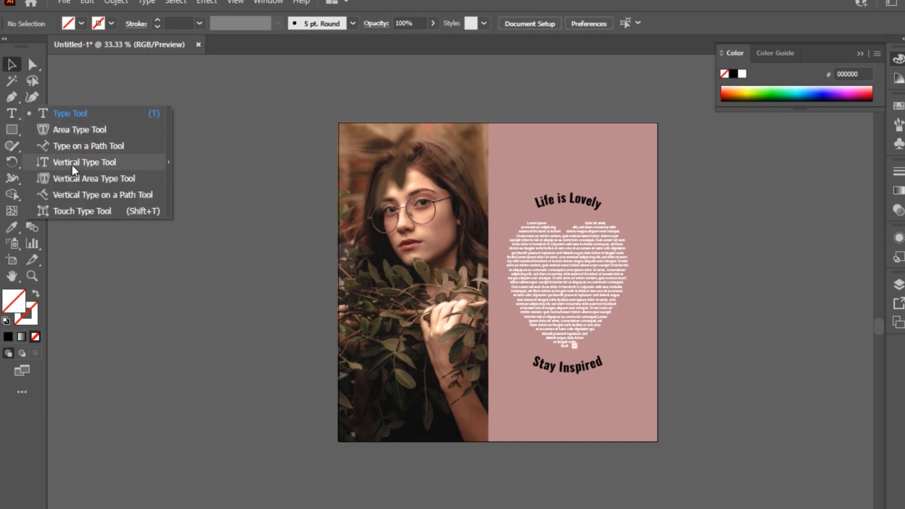
pyautogui.click(107, 164)
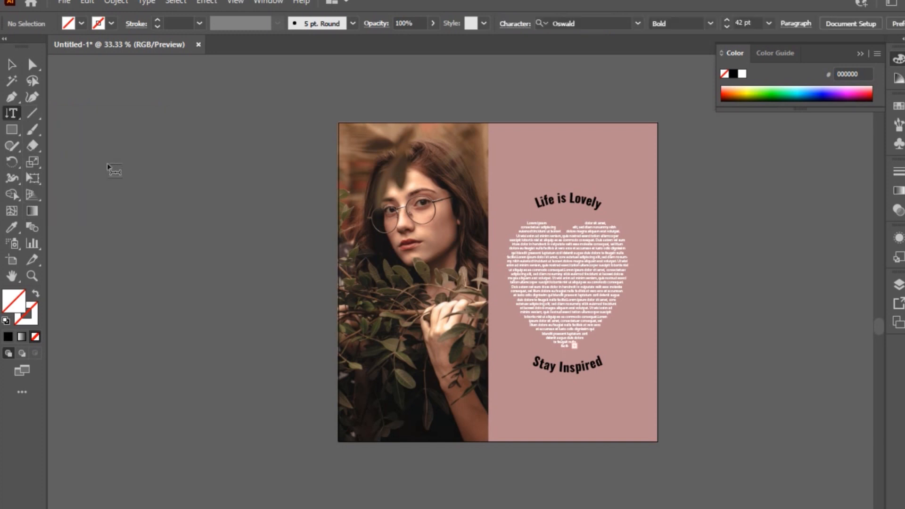
pyautogui.moveTo(488, 151); pyautogui.dragTo(488, 151)
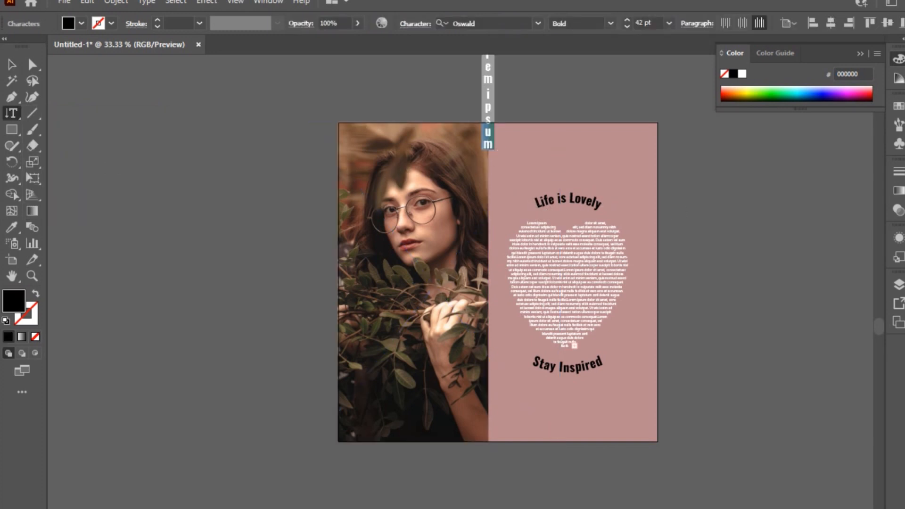
pyautogui.scroll(3, 738, 324)
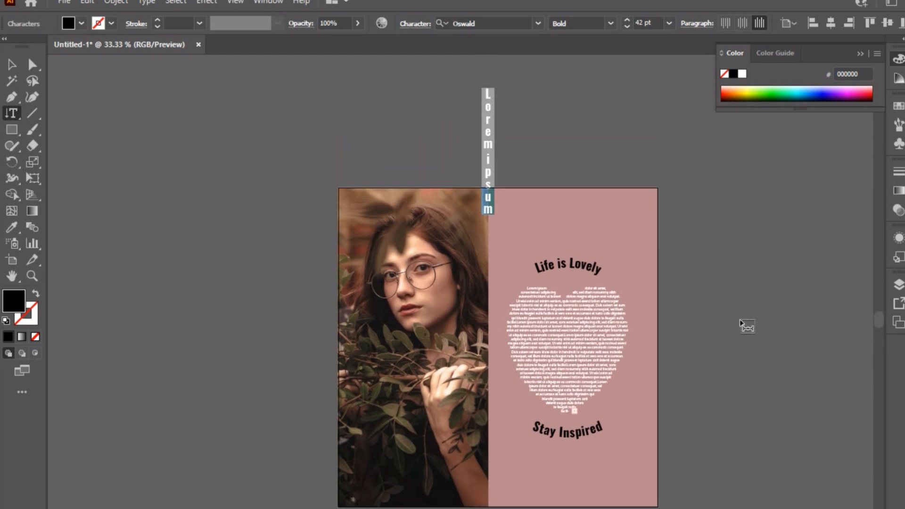
pyautogui.write('LO')
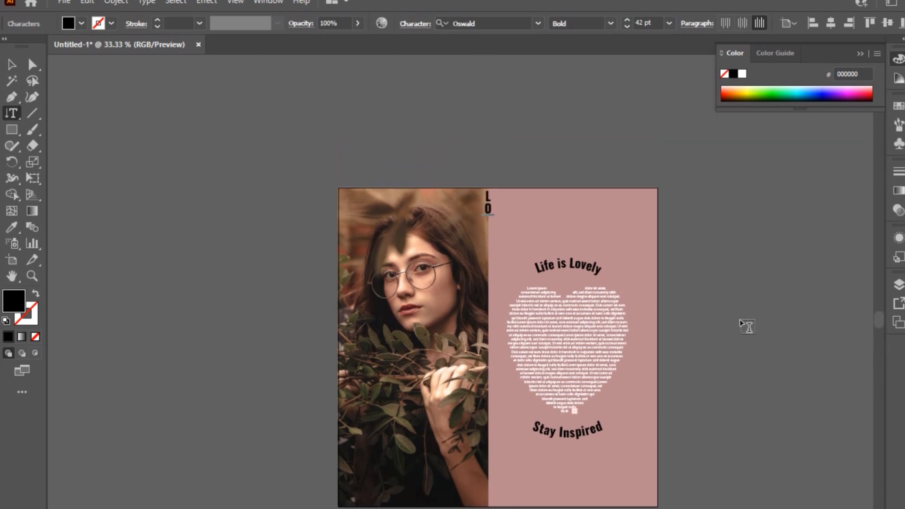
pyautogui.write('VE')
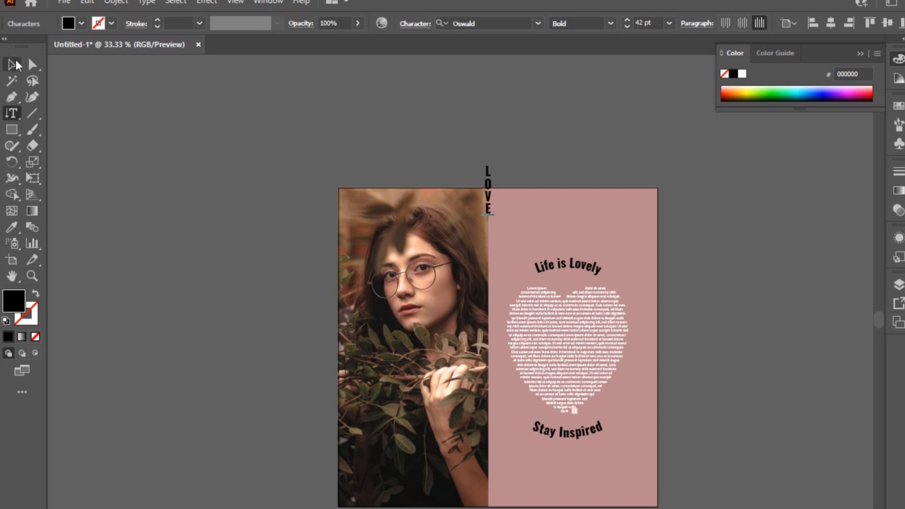
# - Move the vertical LOVE text down along the photo's inner edge and set its font size to 90 pt
pyautogui.click(15, 64)
pyautogui.moveTo(488, 203); pyautogui.dragTo(497, 328)
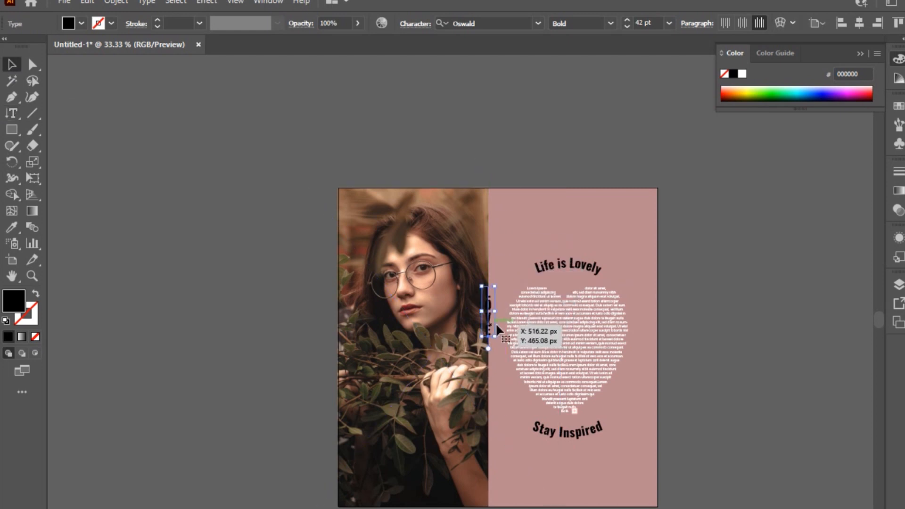
pyautogui.click(767, 349)
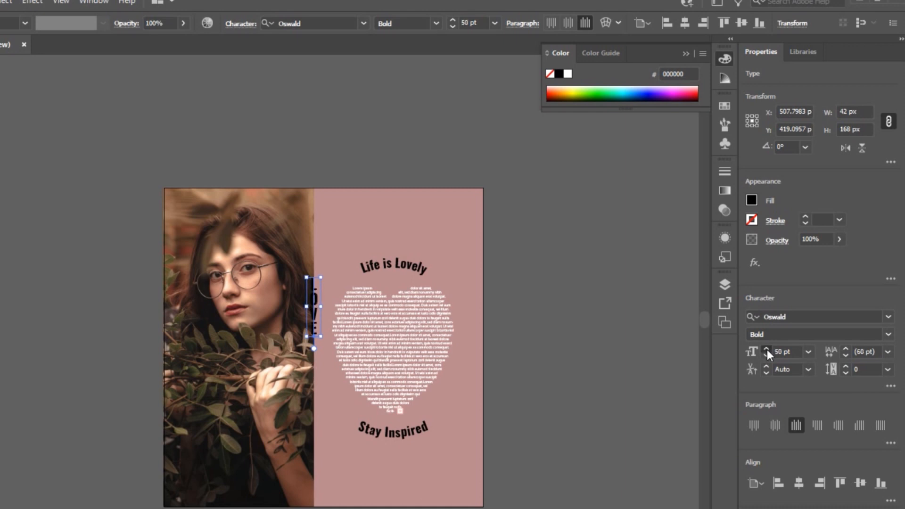
pyautogui.moveTo(767, 350); pyautogui.dragTo(769, 349)
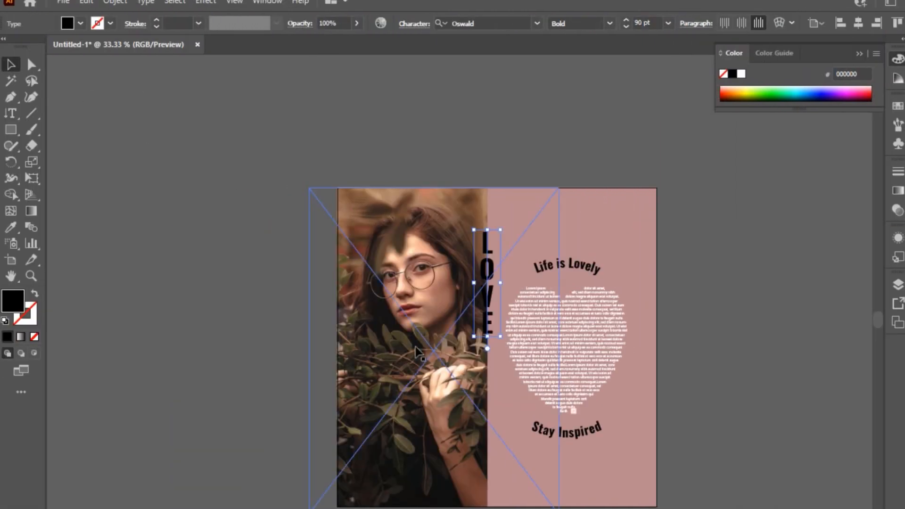
# - Scale up the LOVE text to span most of the artboard's height and center it on the photo's inner edge
pyautogui.moveTo(474, 336); pyautogui.dragTo(426, 457)
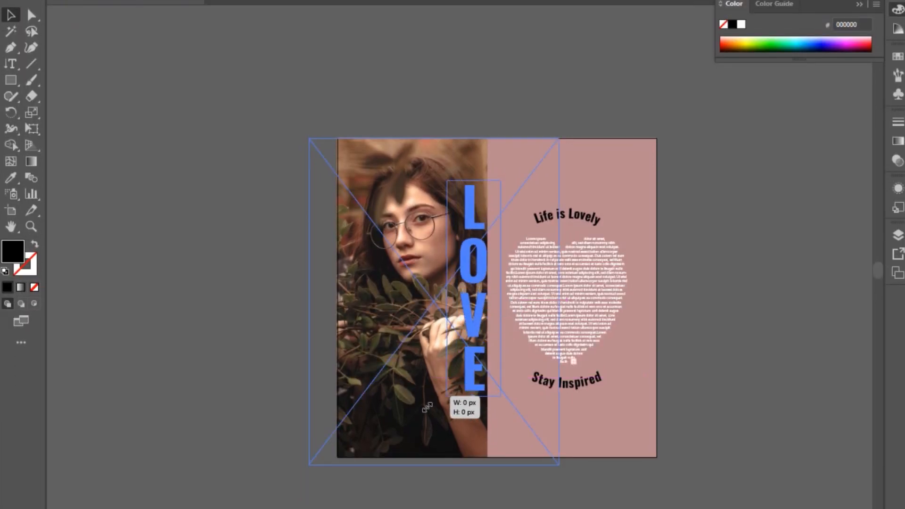
pyautogui.moveTo(427, 406); pyautogui.dragTo(485, 396)
pyautogui.moveTo(485, 388)
pyautogui.mouseDown()
pyautogui.moveTo(486, 373)
pyautogui.moveTo(486, 432)
pyautogui.moveTo(481, 396)
pyautogui.mouseUp()
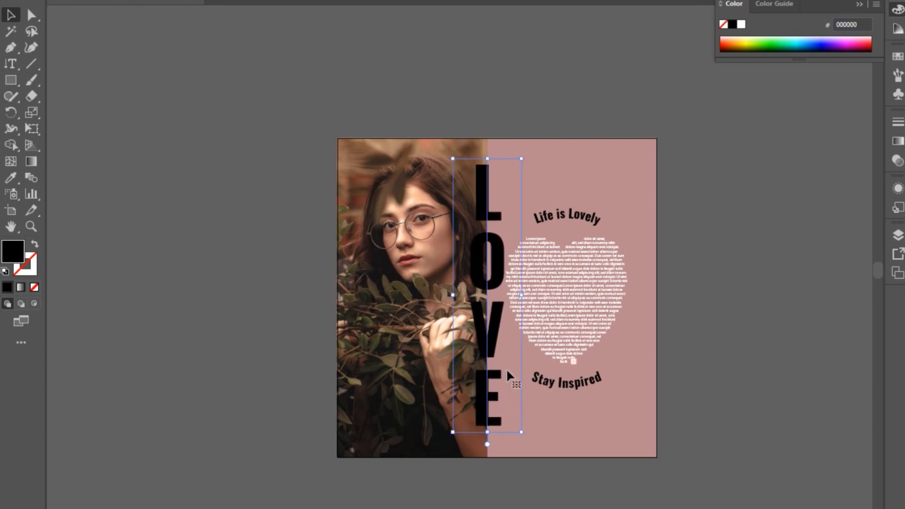
# - Change the fill color of the LOVE text to white (FFFFFF) and deselect it
pyautogui.press('t')
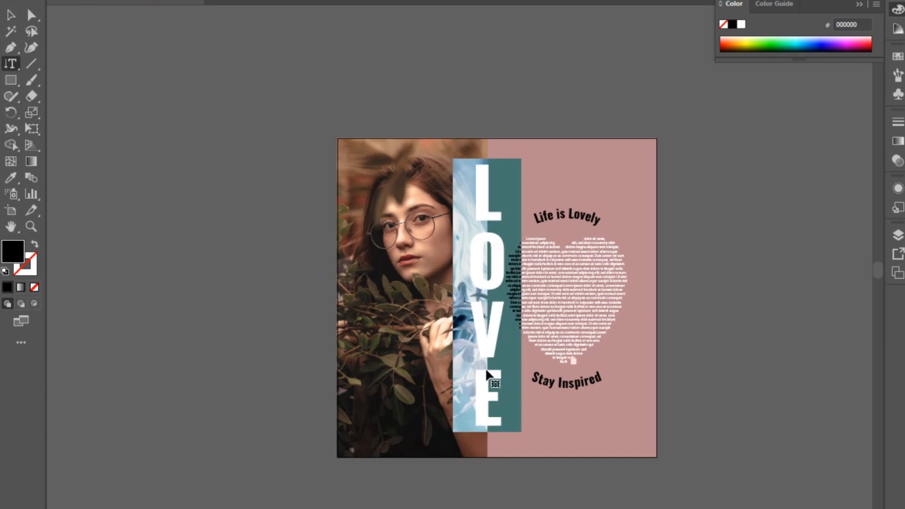
pyautogui.doubleClick(14, 252)
pyautogui.moveTo(606, 196); pyautogui.dragTo(574, 175)
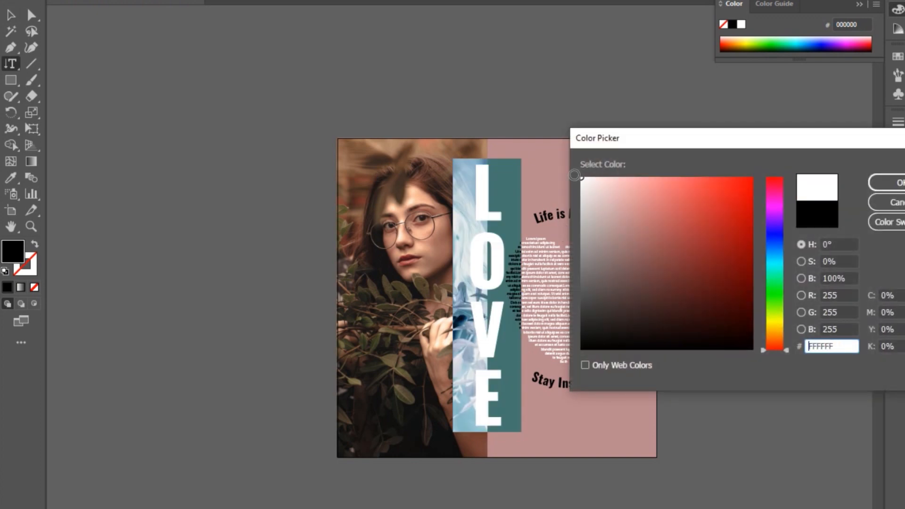
pyautogui.click(886, 184)
pyautogui.click(11, 15)
pyautogui.click(378, 78)
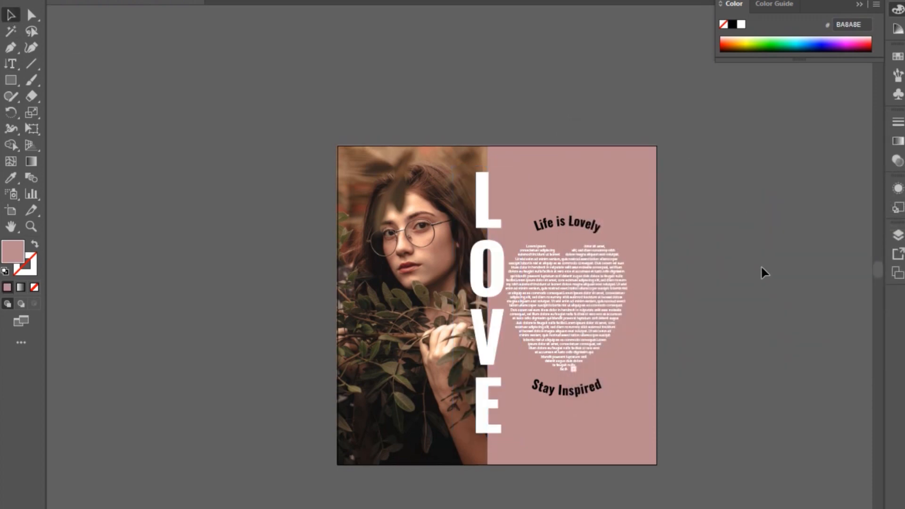
# - Nudge the text heart together with "Life is Lovely" and "Stay Inspired" to the right, away from the LOVE lettering
pyautogui.click(577, 225)
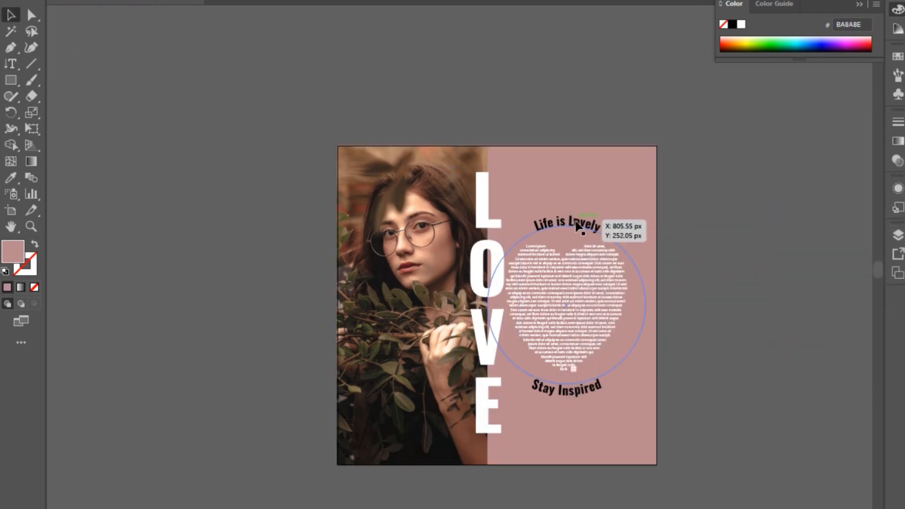
pyautogui.keyDown('shift'); pyautogui.click(587, 310); pyautogui.keyUp('shift')
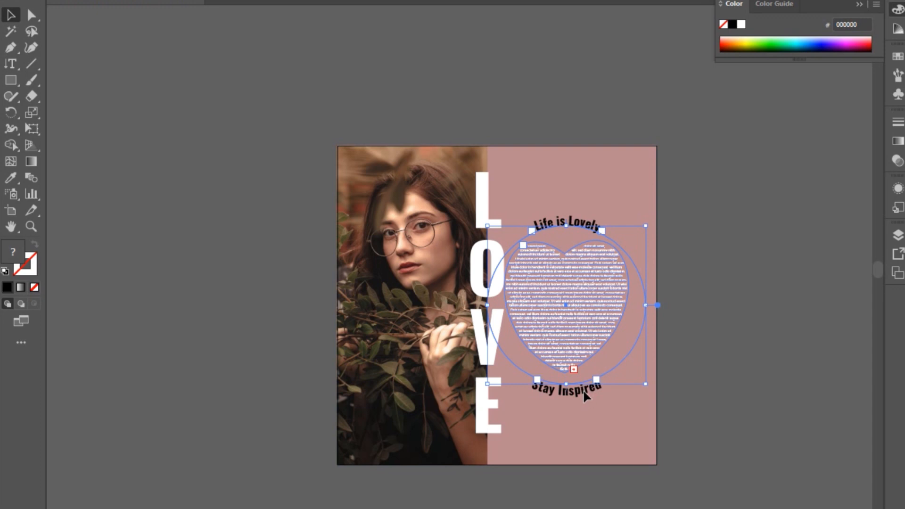
pyautogui.press('Right')
pyautogui.press('Right')
pyautogui.press('Right')
pyautogui.press('Right')
pyautogui.press('Right')
pyautogui.press('Right')
pyautogui.press('Right')
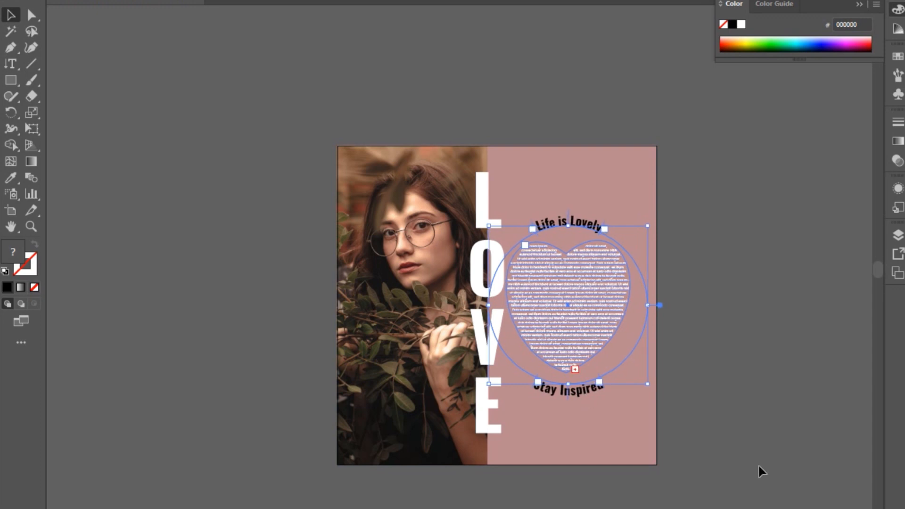
pyautogui.press('Right')
pyautogui.press('Right')
pyautogui.press('Right')
pyautogui.press('Right')
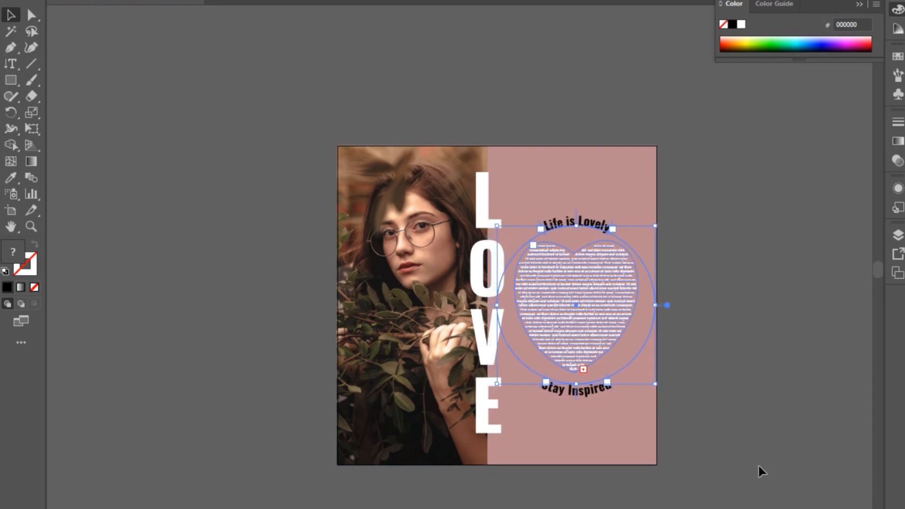
pyautogui.click(751, 239)
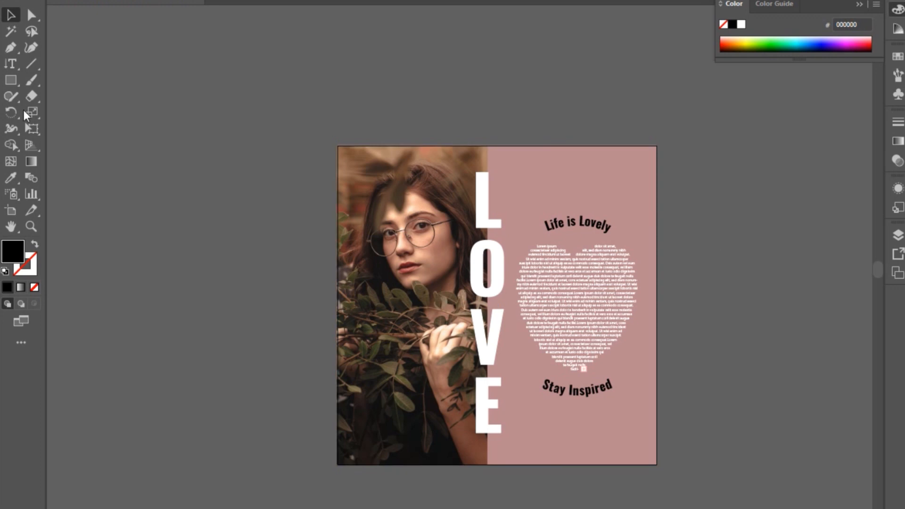
# - Draw a black rectangle about 437 by 271 px on the empty canvas beyond the artboard's upper left corner
pyautogui.click(12, 78)
pyautogui.moveTo(148, 87); pyautogui.dragTo(277, 167)
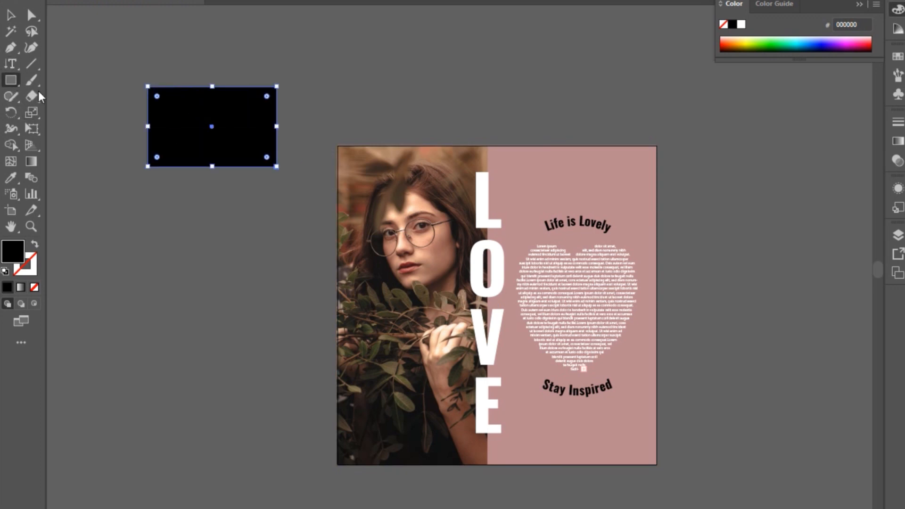
pyautogui.click(13, 62)
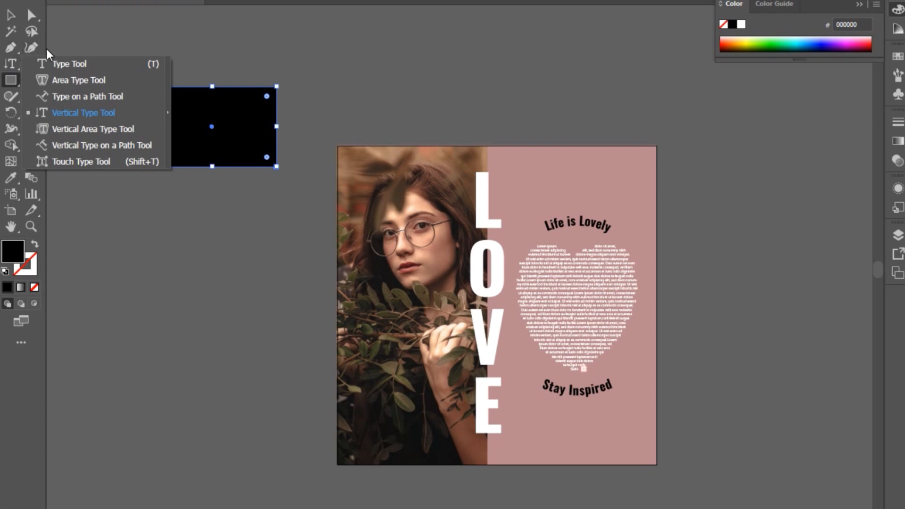
pyautogui.click(63, 80)
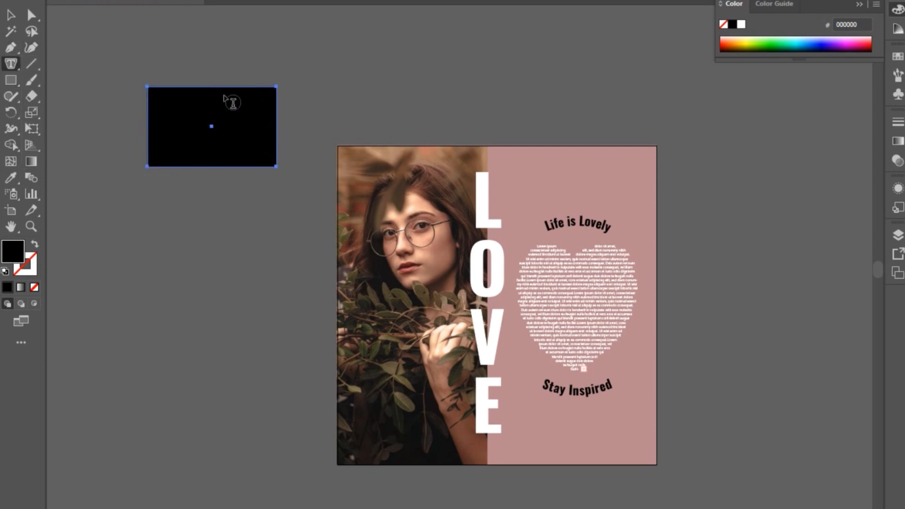
pyautogui.click(16, 64)
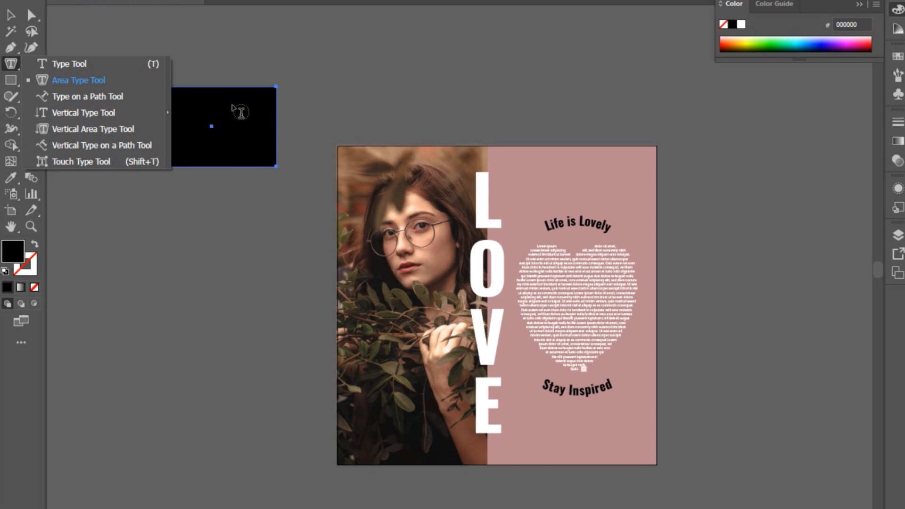
pyautogui.click(109, 96)
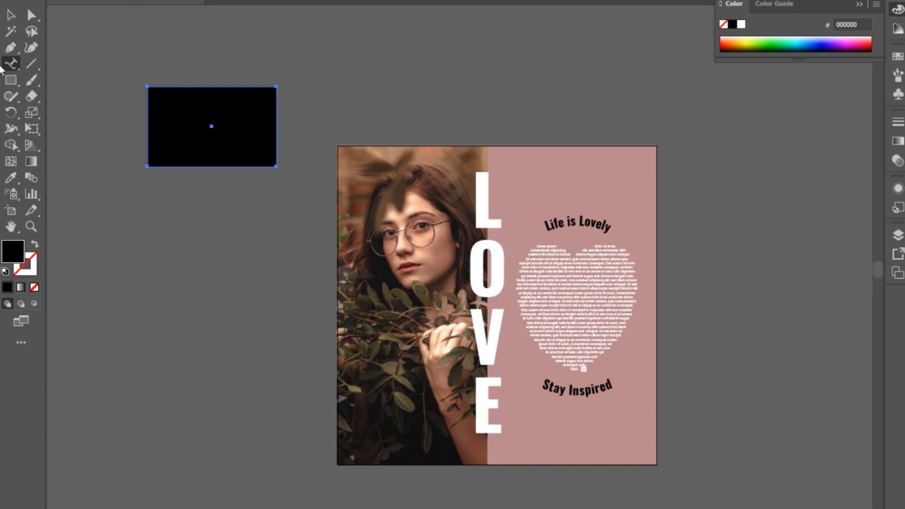
pyautogui.moveTo(11, 63); pyautogui.dragTo(52, 62)
# - Place two vertical point texts with placeholder "Lorem ipsum", one running over the black rectangle and one above the artboard
pyautogui.click(11, 63)
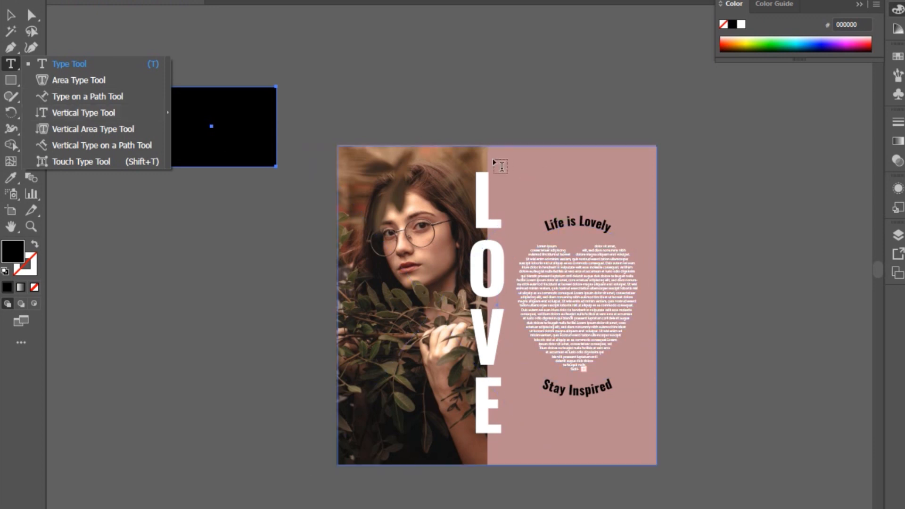
pyautogui.click(109, 115)
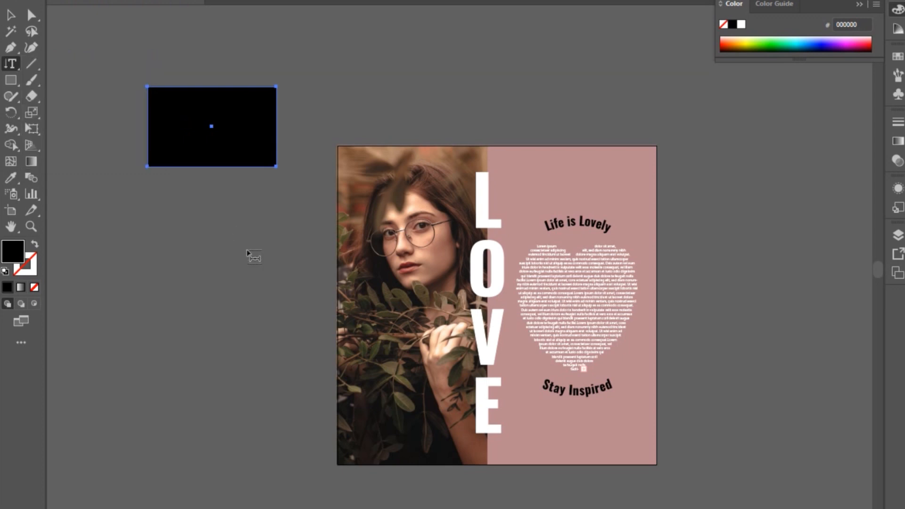
pyautogui.click(256, 251)
pyautogui.scroll(3, 256, 252)
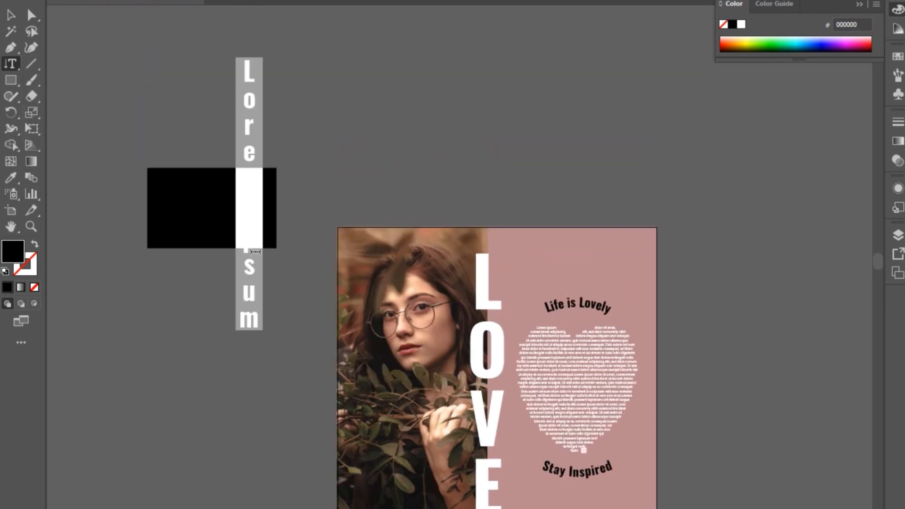
pyautogui.keyDown('ctrl'); pyautogui.click(523, 54); pyautogui.keyUp('ctrl')
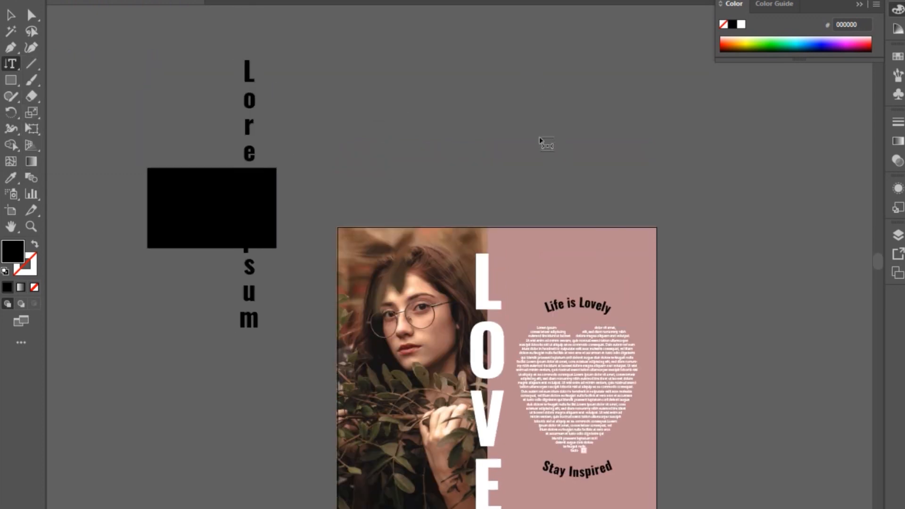
pyautogui.click(469, 86)
pyautogui.scroll(5, 649, 282)
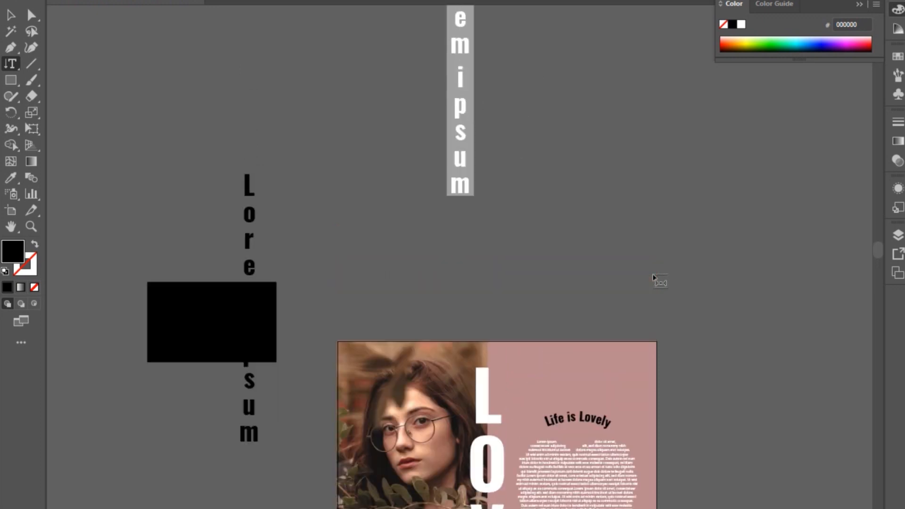
pyautogui.scroll(-2, 651, 288)
pyautogui.scroll(-3, 592, 305)
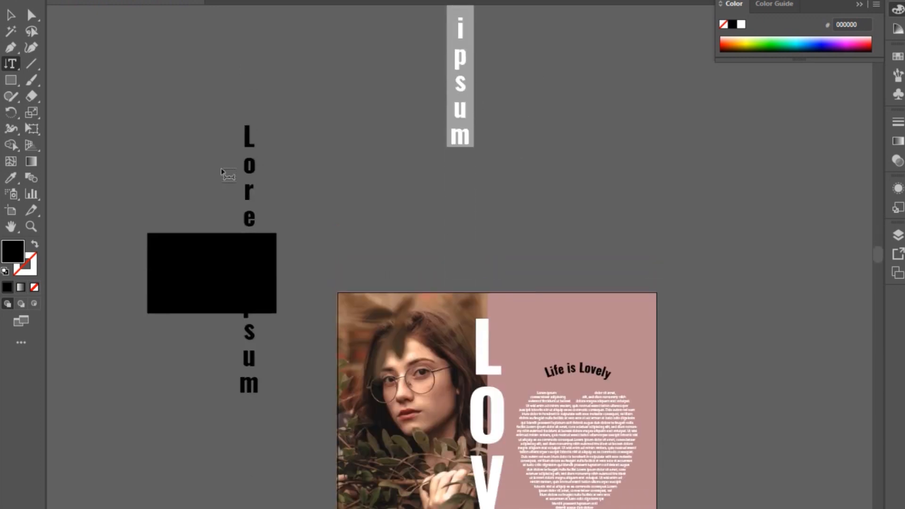
# - Convert the black rectangle into a vertical area type object with placeholder text and set its font size to 12 pt
pyautogui.click(11, 64)
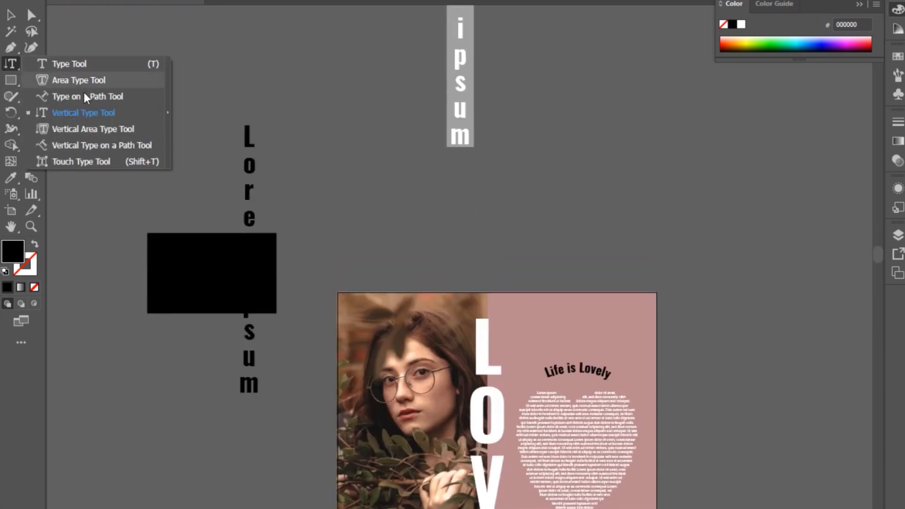
pyautogui.click(112, 129)
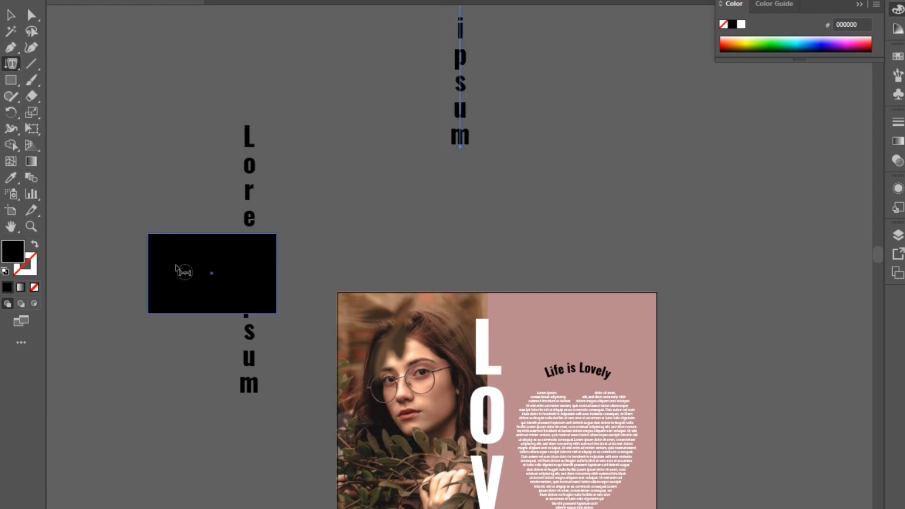
pyautogui.click(163, 237)
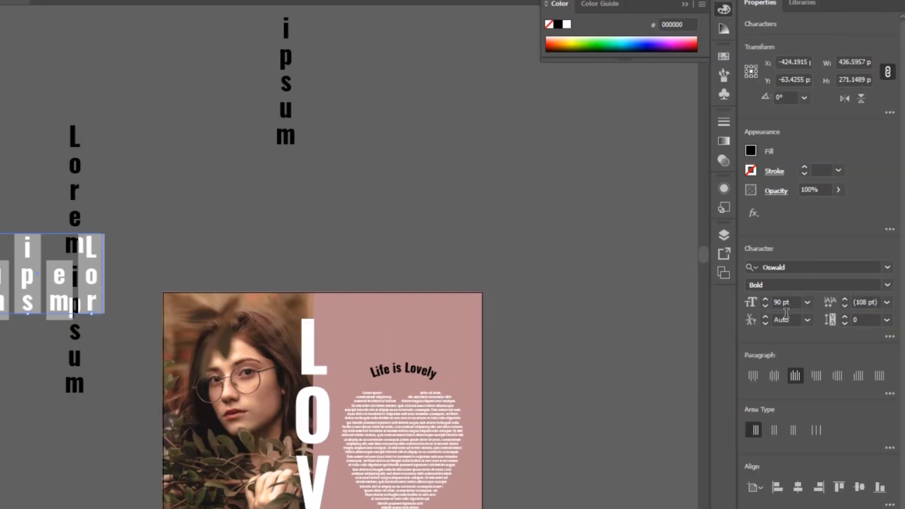
pyautogui.click(786, 303)
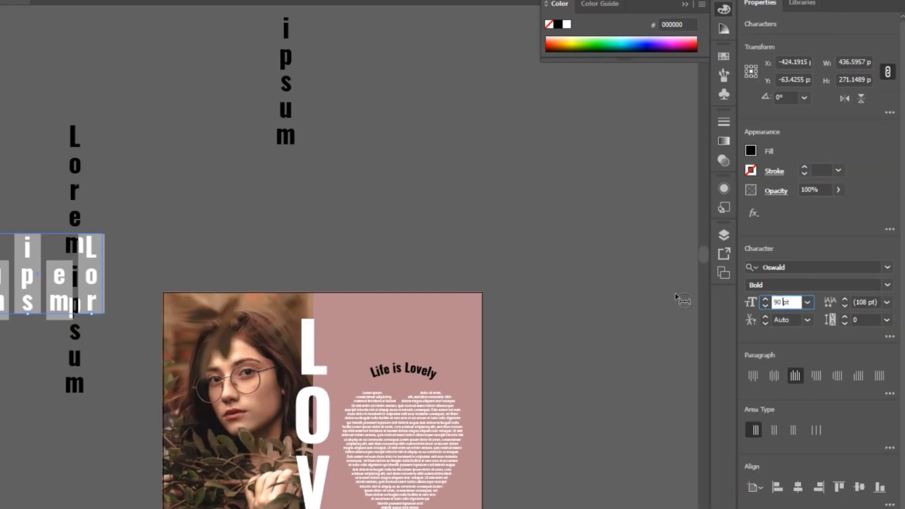
pyautogui.write('5')
pyautogui.write('12')
pyautogui.press('Return')
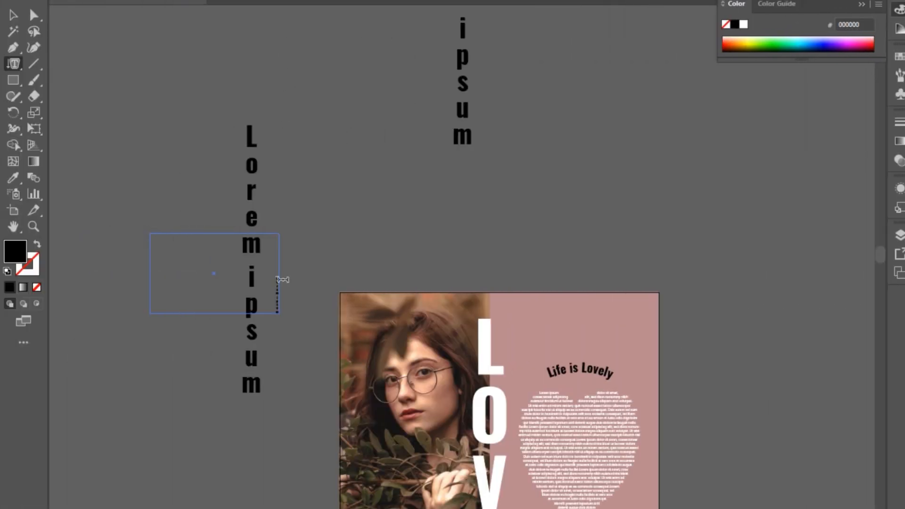
# - Copy the small "Lorem ipsum" text inside the rectangle and paste it repeatedly to add more vertical columns
pyautogui.moveTo(282, 275); pyautogui.dragTo(289, 342)
pyautogui.hotkey('ctrl', 'c')
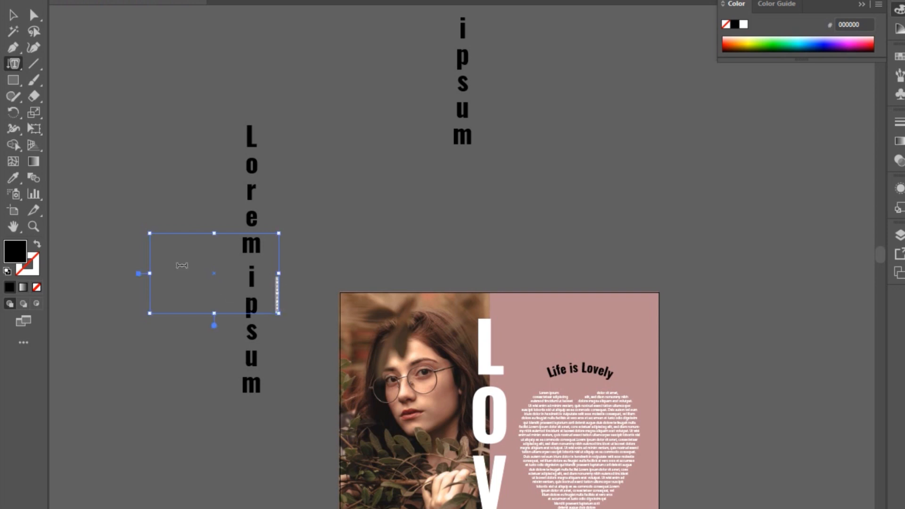
pyautogui.hotkey('ctrl', 'v')
pyautogui.hotkey('ctrl', 'v')
pyautogui.hotkey('ctrl', 'v')
pyautogui.hotkey('ctrl', 'v')
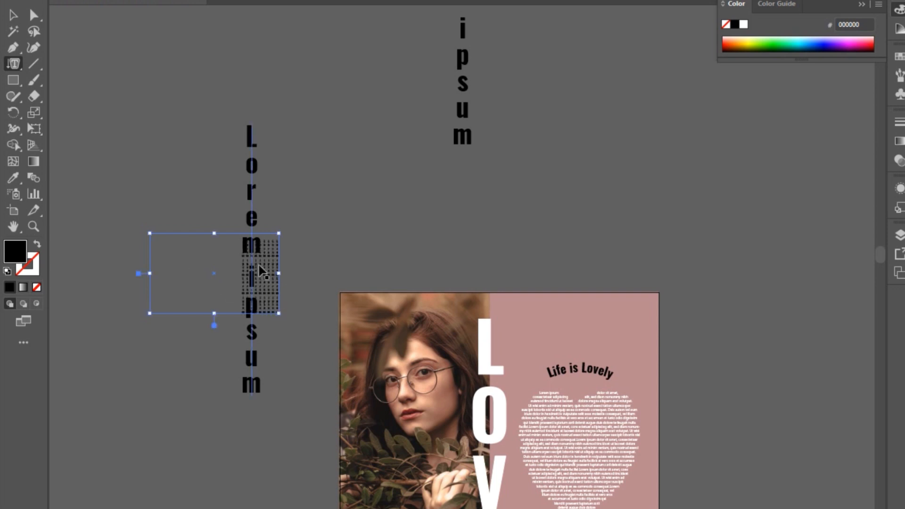
# - Move the vertical text block clear of the large "Lorem ipsum" lettering to the empty canvas above the artboard and deselect it
pyautogui.click(13, 15)
pyautogui.moveTo(229, 233); pyautogui.dragTo(389, 191)
pyautogui.scroll(3, 397, 222)
pyautogui.click(612, 211)
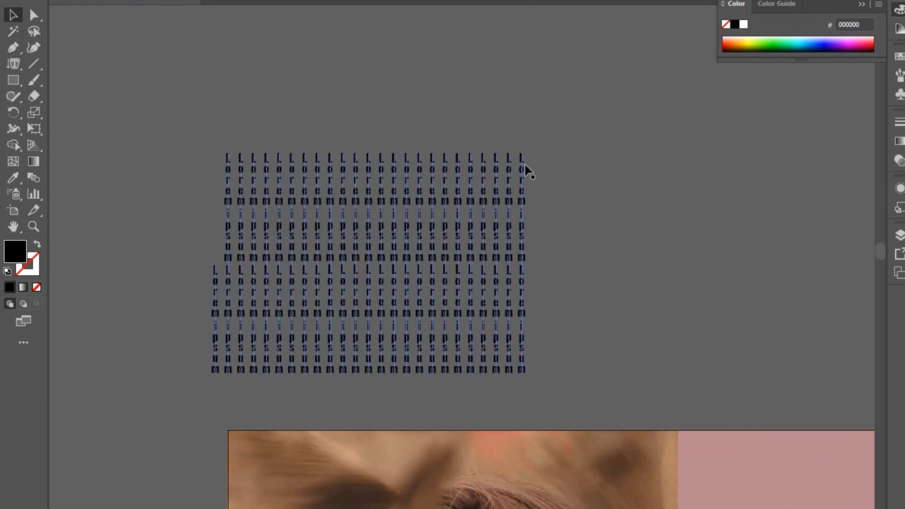
# - Draw a black square on the empty canvas to the right of the vertical text block
pyautogui.click(13, 61)
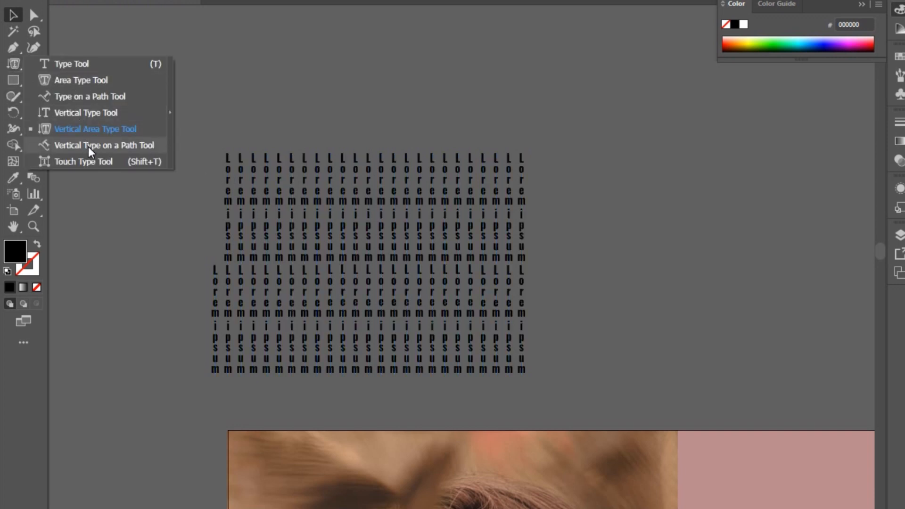
pyautogui.click(12, 80)
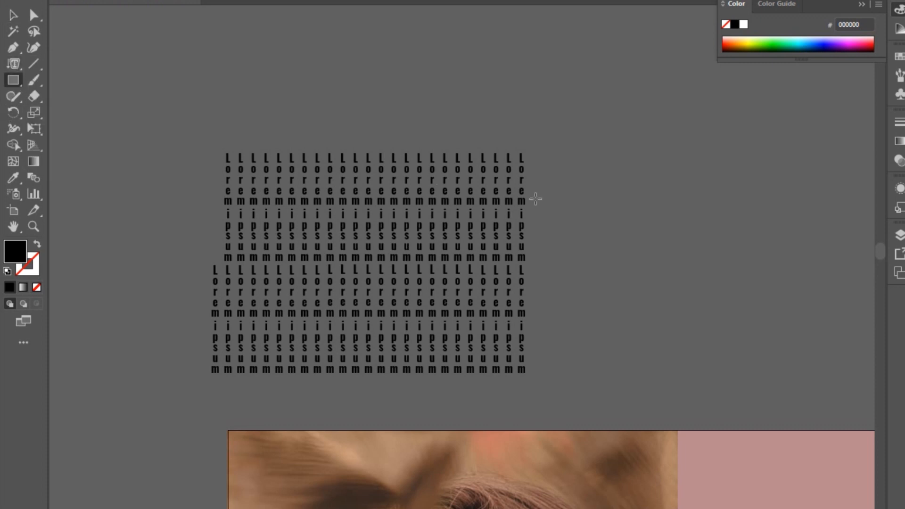
pyautogui.moveTo(584, 161)
pyautogui.mouseDown()
pyautogui.moveTo(748, 309)
pyautogui.moveTo(765, 344)
pyautogui.mouseUp()
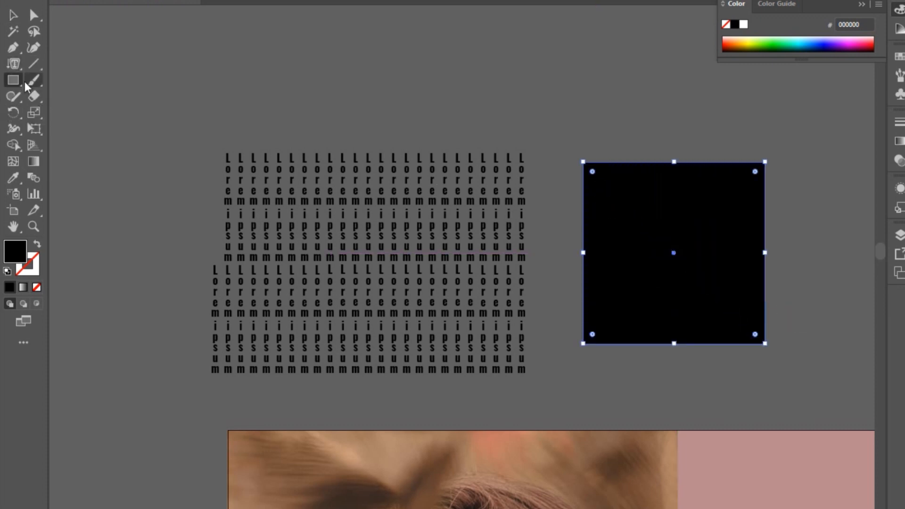
# - Run vertical placeholder type along the outline of the black square with the Vertical Type on a Path tool, then deselect it
pyautogui.click(6, 64)
pyautogui.click(91, 146)
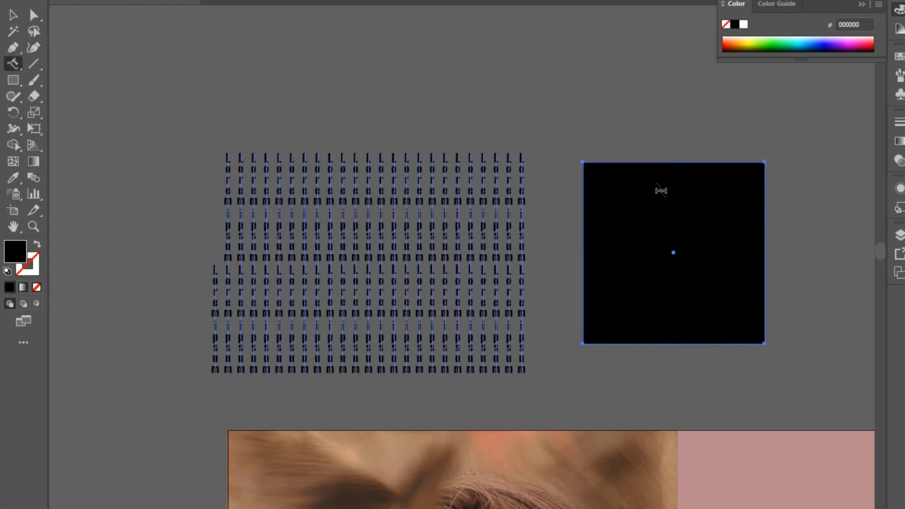
pyautogui.click(709, 173)
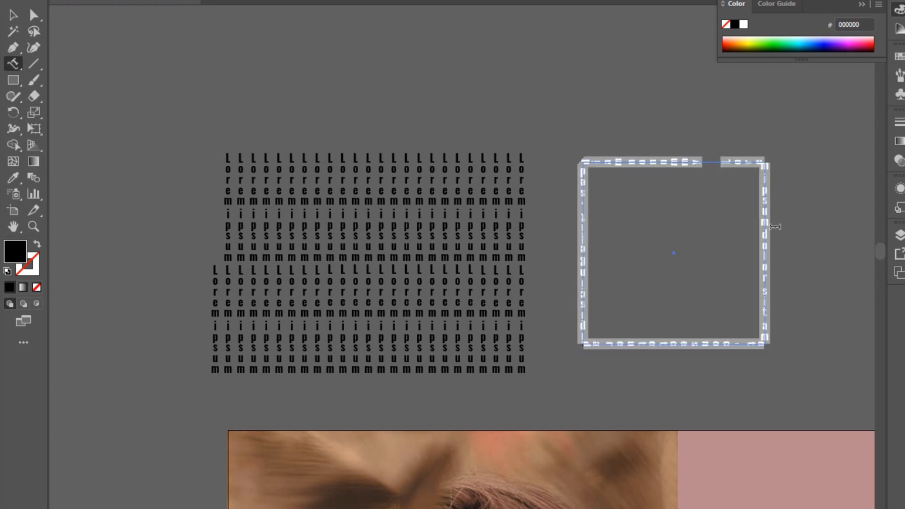
pyautogui.click(11, 16)
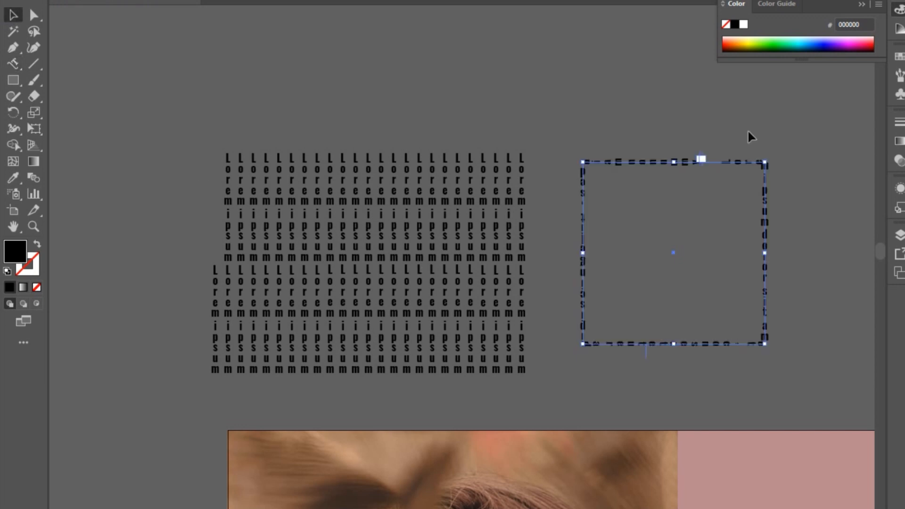
pyautogui.scroll(2, 797, 223)
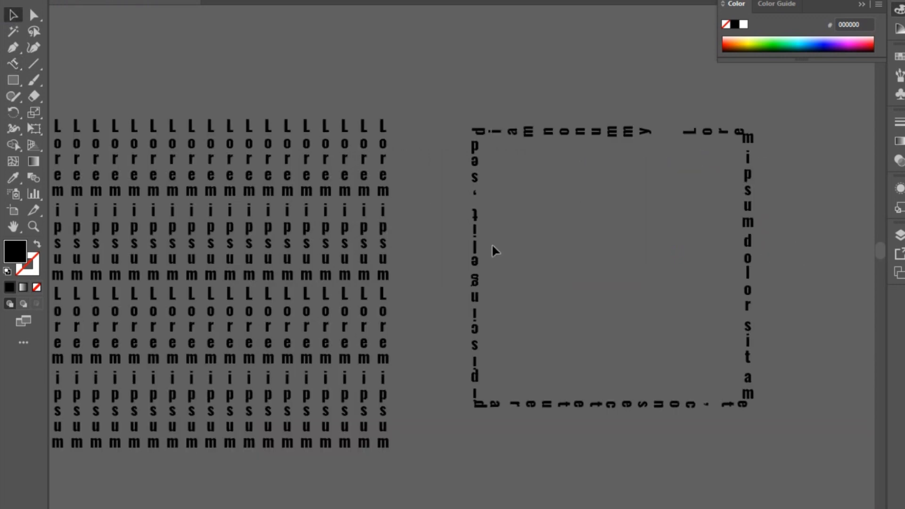
# - Pull a single letter "m" out of its column in the vertical text block with the Touch Type tool
pyautogui.rightClick(14, 66)
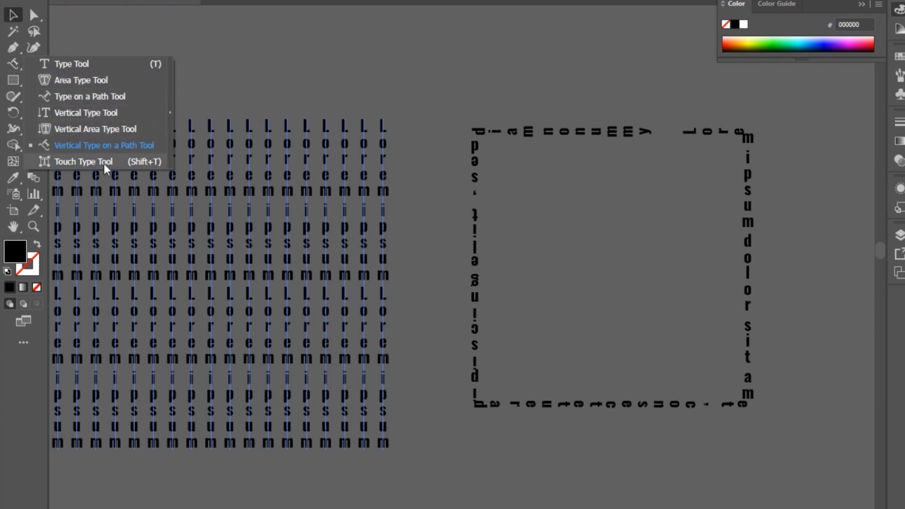
pyautogui.click(106, 162)
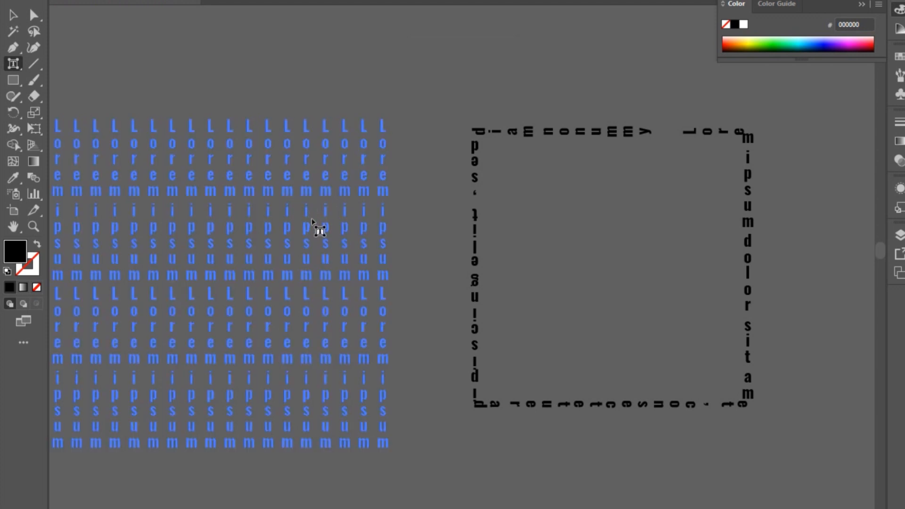
pyautogui.click(288, 191)
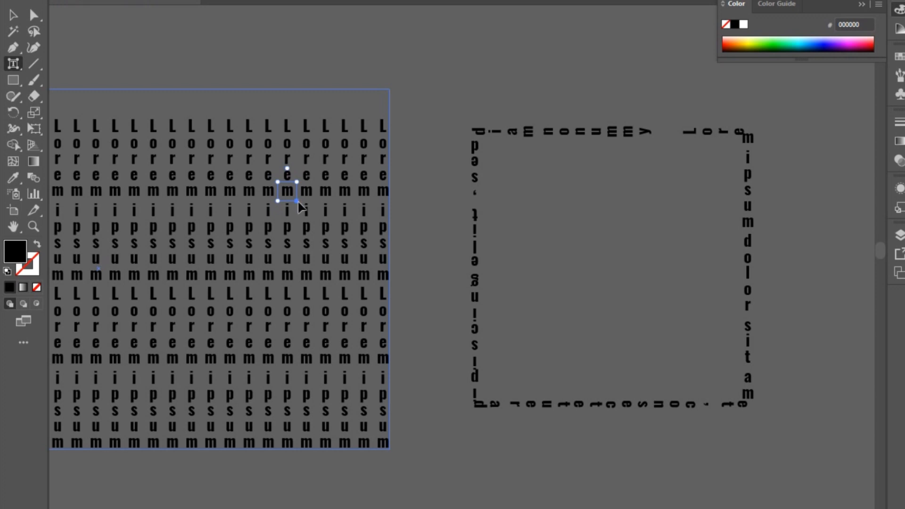
pyautogui.moveTo(295, 198); pyautogui.dragTo(341, 241)
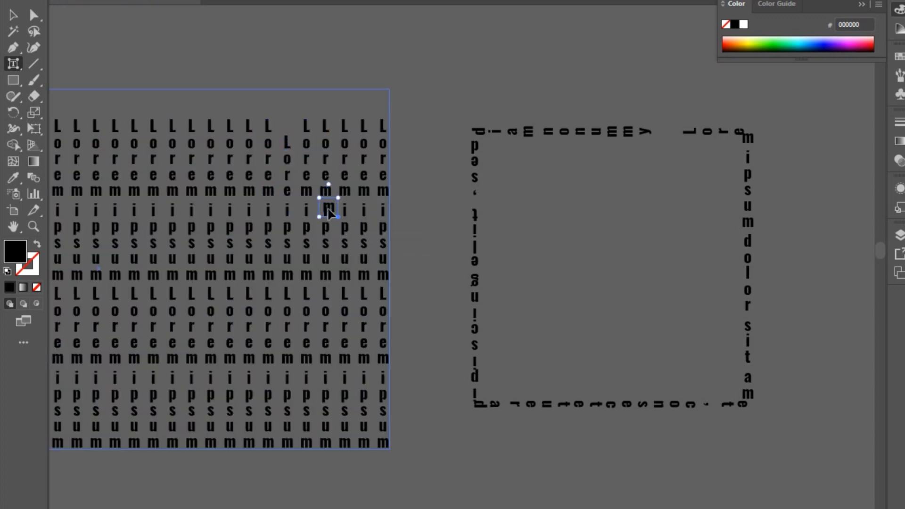
# - Enlarge the displaced letter "m" to several times its size and move it towards the left of the text block
pyautogui.moveTo(346, 202); pyautogui.dragTo(347, 156)
pyautogui.moveTo(322, 282); pyautogui.dragTo(289, 278)
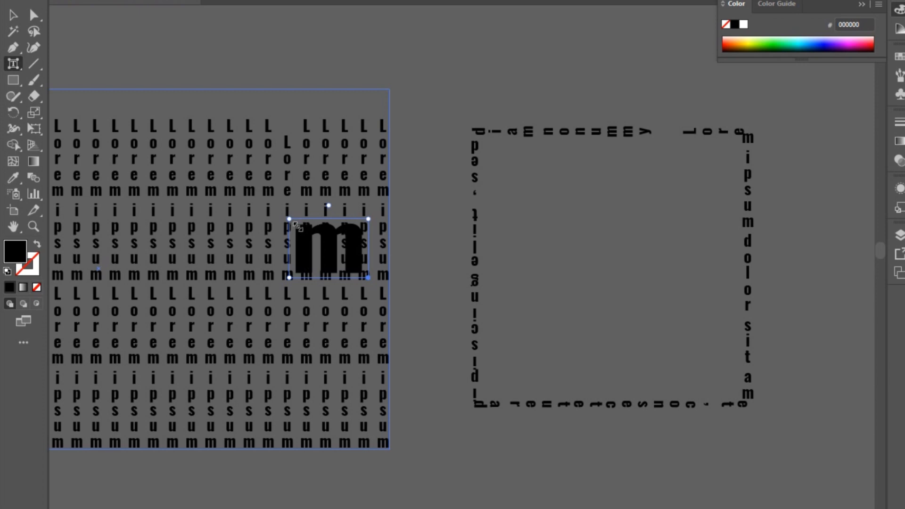
pyautogui.moveTo(290, 219); pyautogui.dragTo(231, 176)
pyautogui.moveTo(366, 299); pyautogui.dragTo(214, 188)
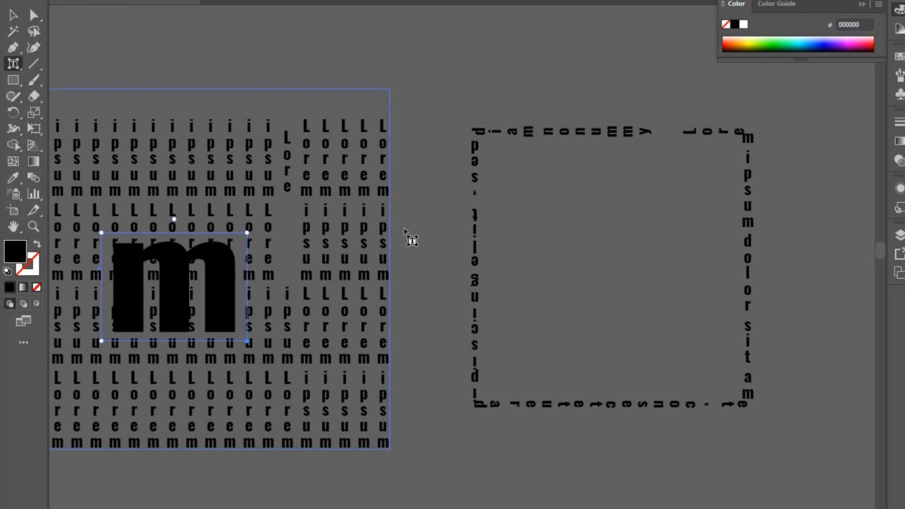
pyautogui.click(13, 68)
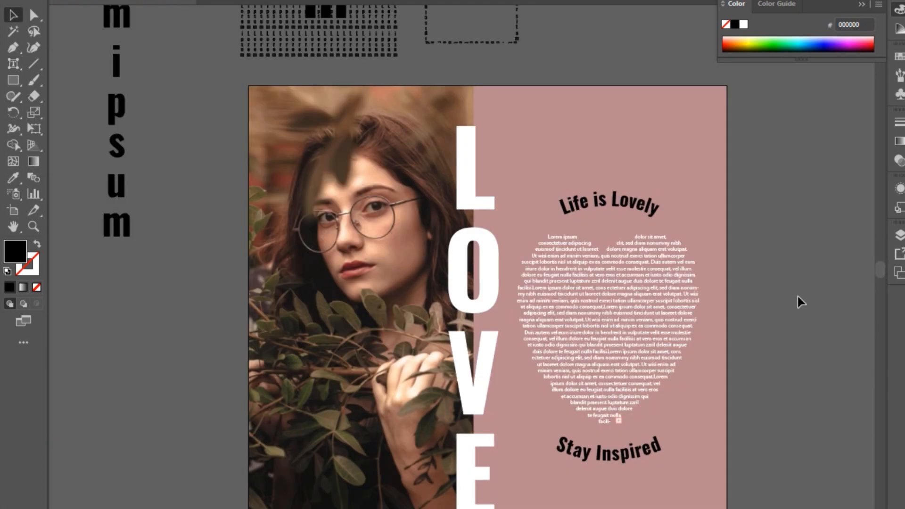
pyautogui.scroll(-1, 796, 294)
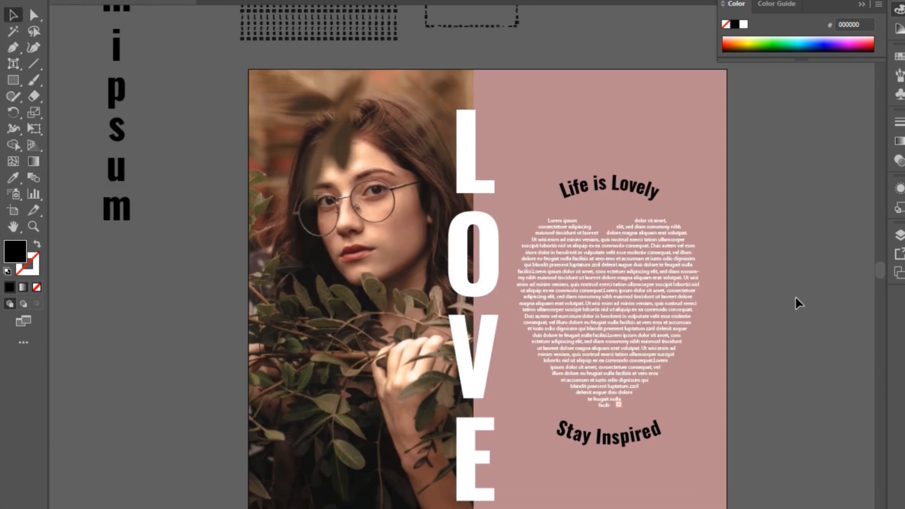